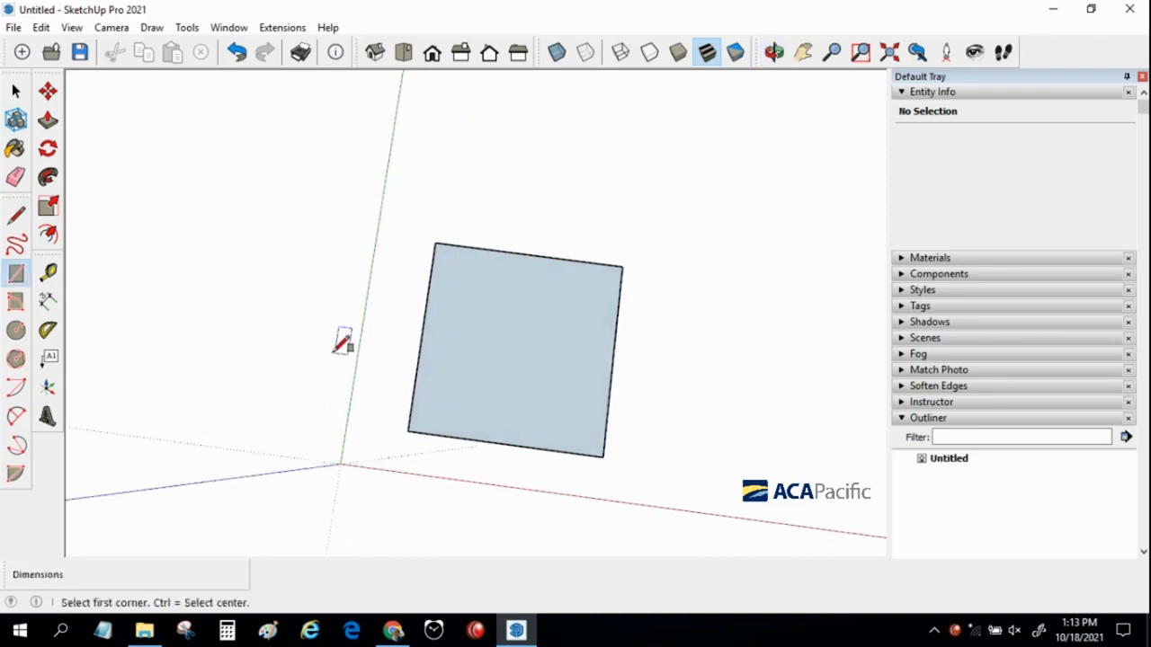
# Divide the square's far edge into 8 equal segments
pyautogui.press('space')
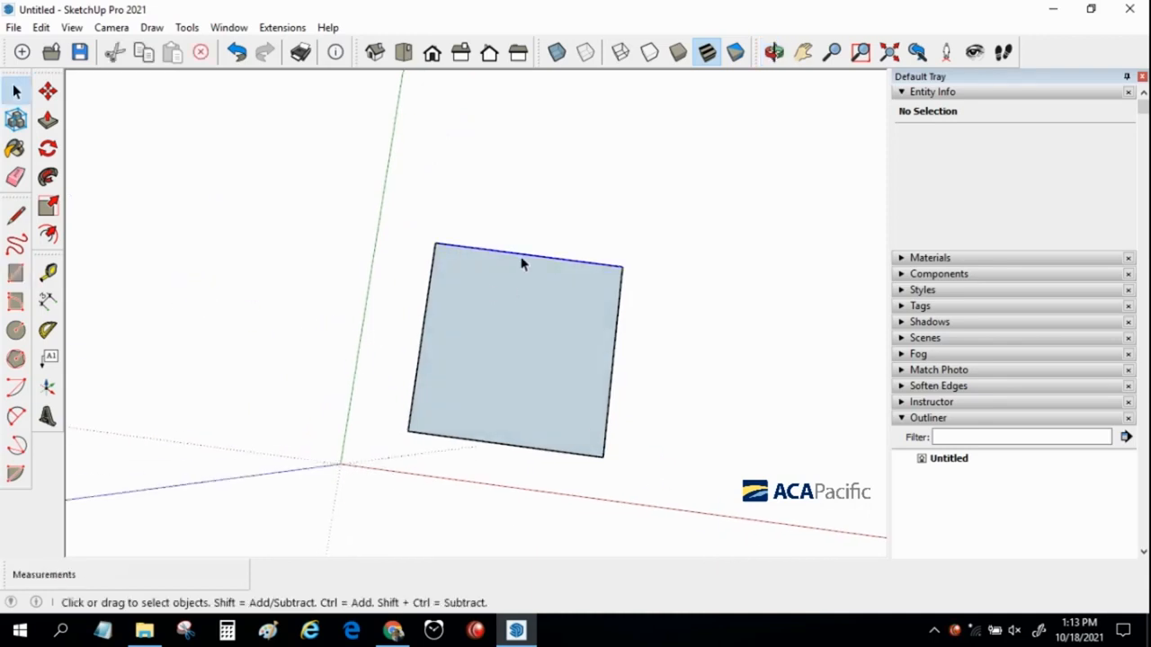
pyautogui.rightClick(522, 260)
pyautogui.click(561, 366)
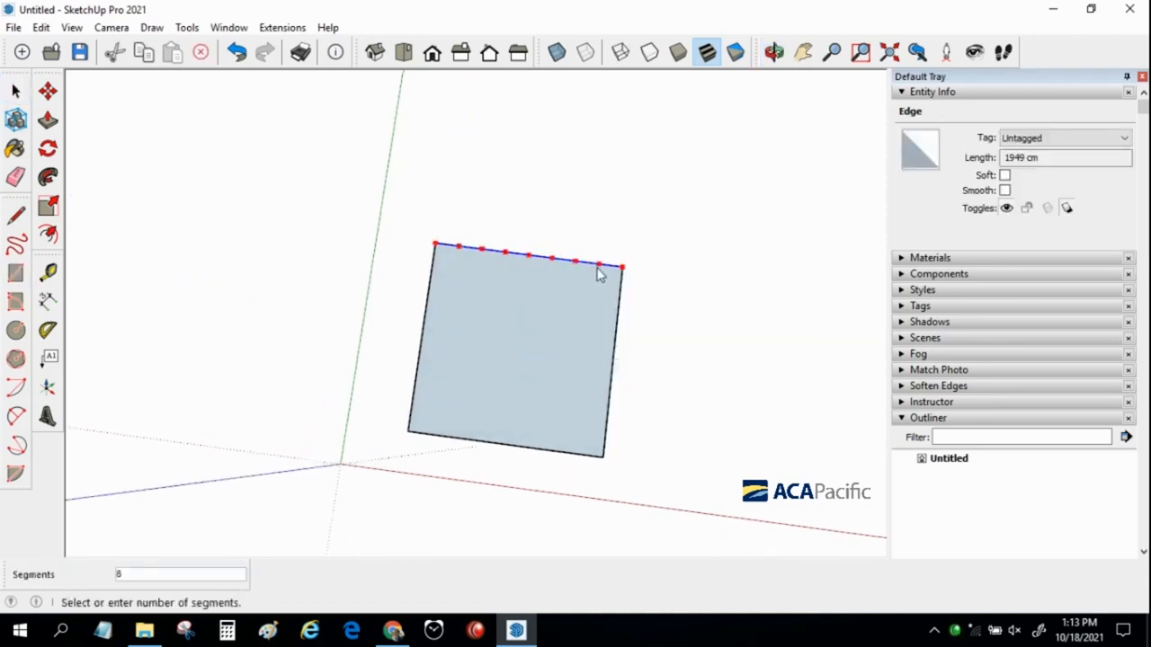
pyautogui.click(600, 274)
# Place a guide line parallel to the square's left edge through the first division point of the divided edge
pyautogui.click(47, 272)
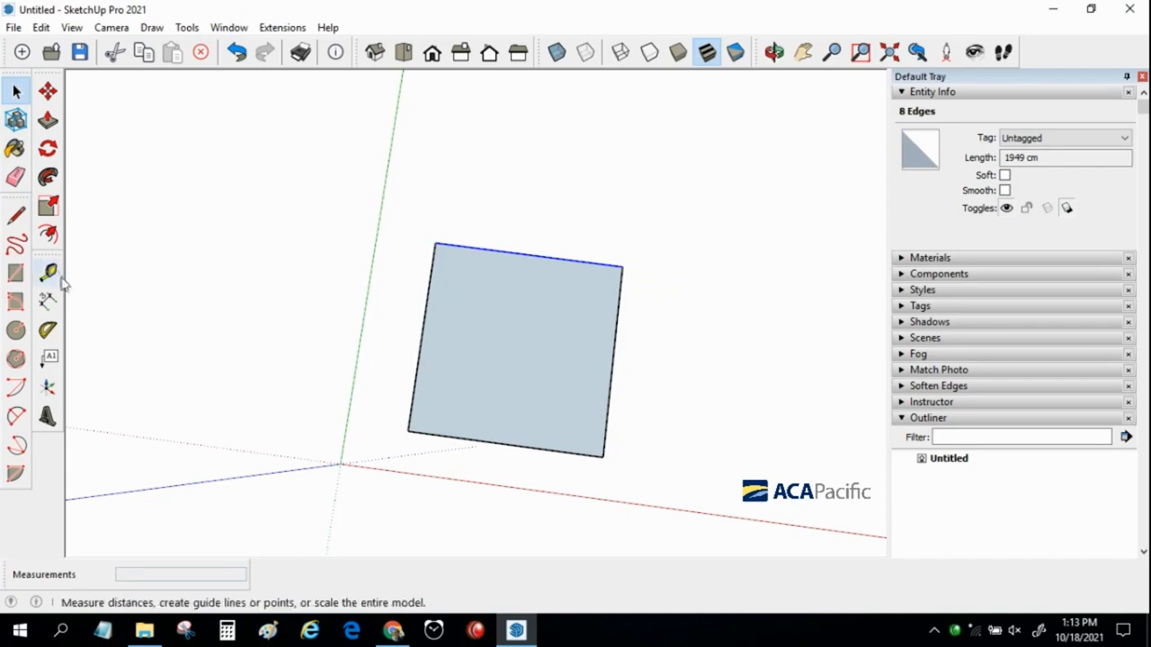
pyautogui.click(431, 275)
pyautogui.click(462, 233)
pyautogui.press('space')
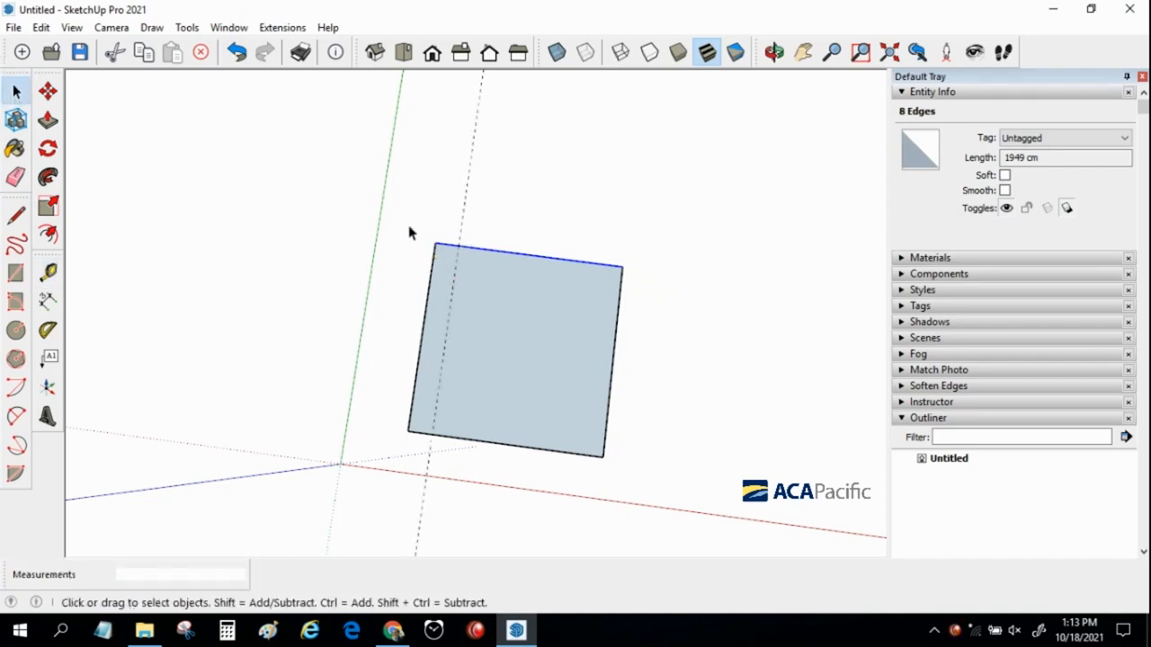
# Copy the guide line across the square at one-segment spacing to get seven parallel guides in total
pyautogui.click(461, 226)
pyautogui.press('m')
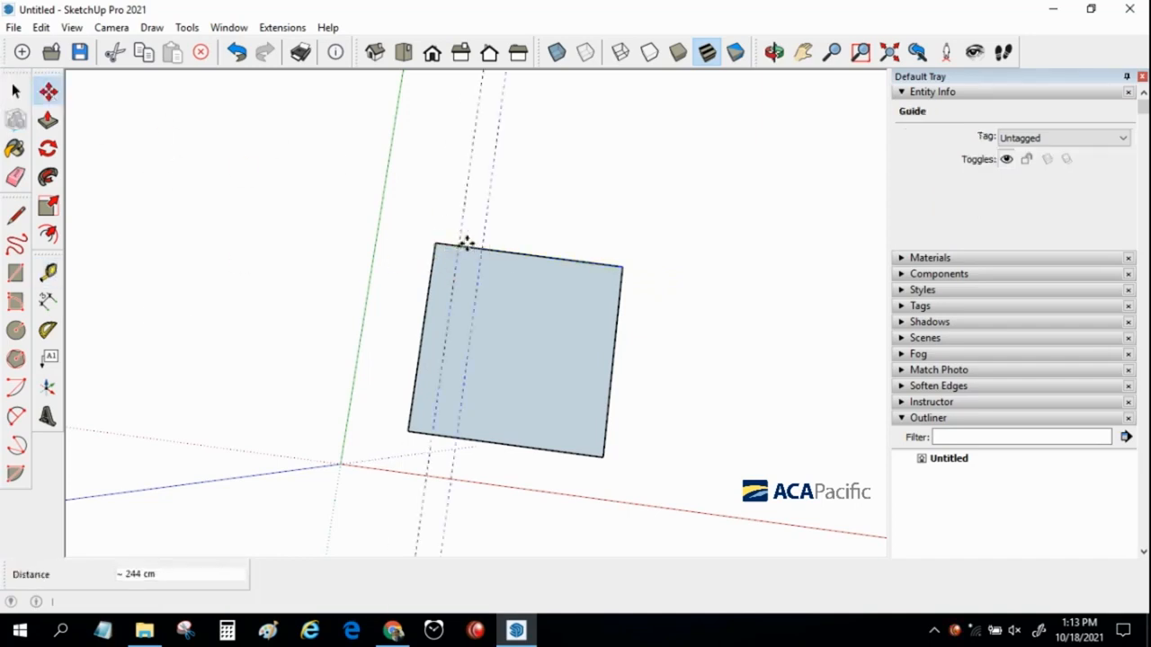
pyautogui.hotkey('ctrl', 't')
pyautogui.press('space')
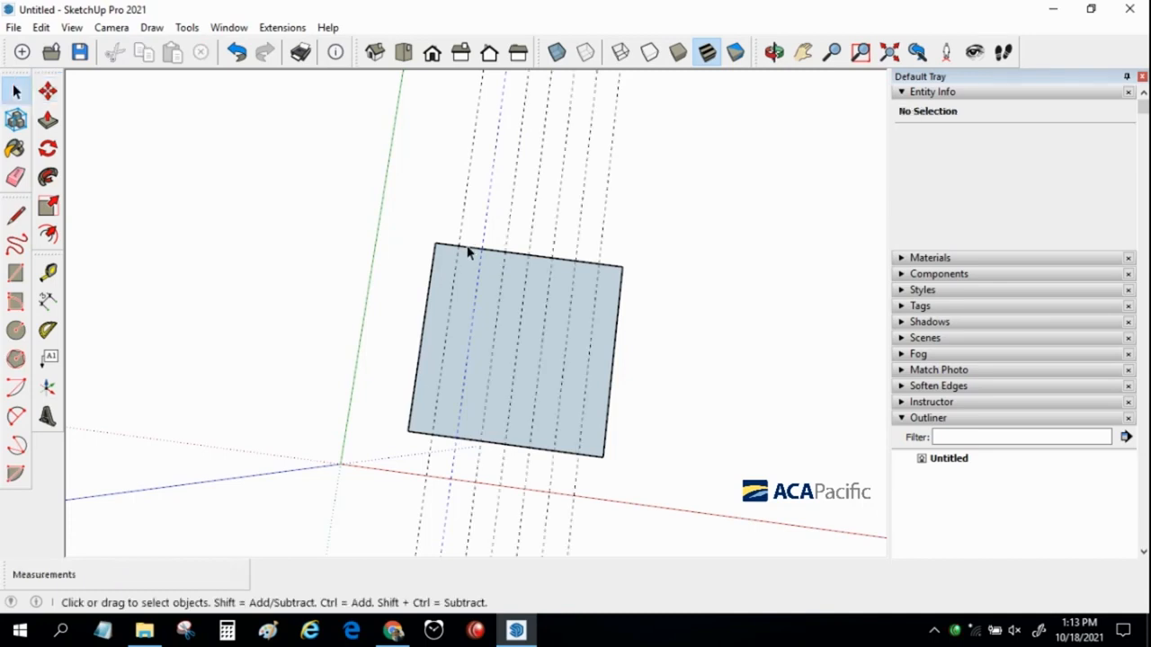
# Place a guide line parallel to the divided edge through the midpoint of the square's left edge
pyautogui.press('t')
pyautogui.scroll(2, 468, 239)
pyautogui.click(471, 248)
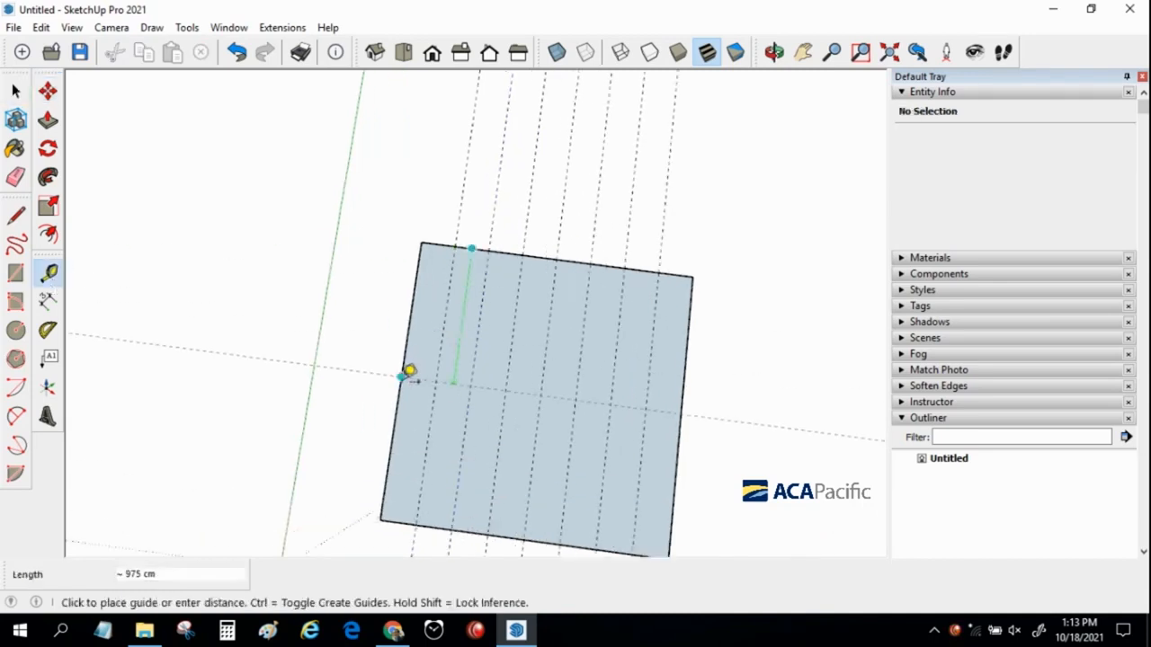
pyautogui.hotkey('ctrl', 'z')
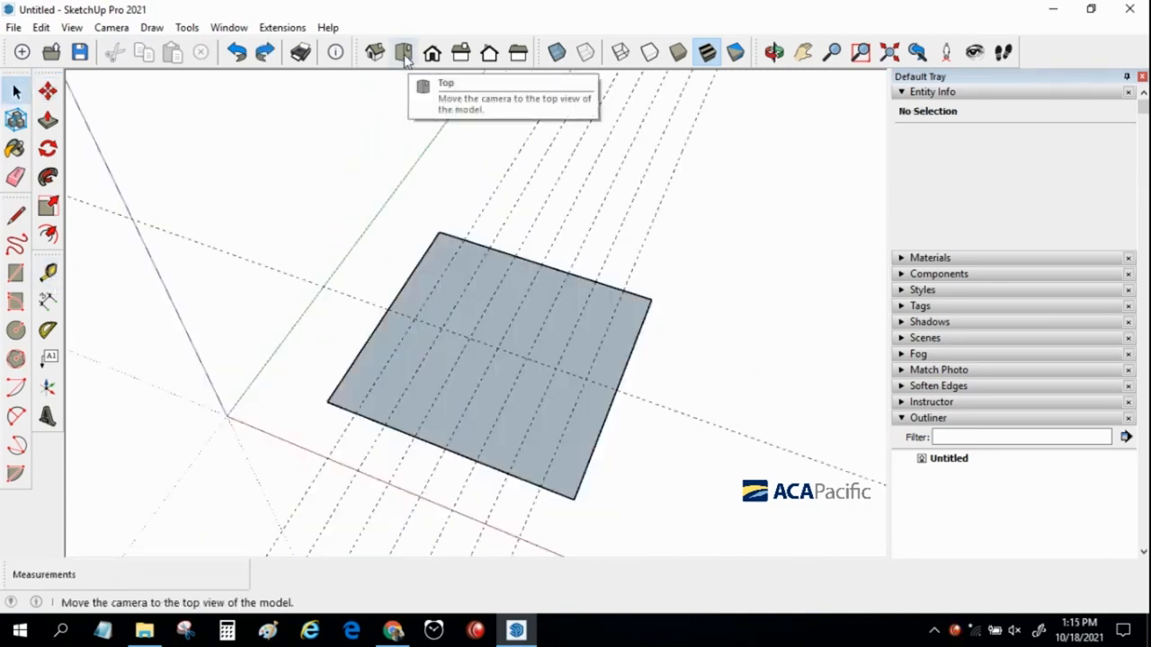
# In top view, draw an upper semicircle across the square's full width and a lower semicircle from the first guide to the right edge
pyautogui.click(404, 54)
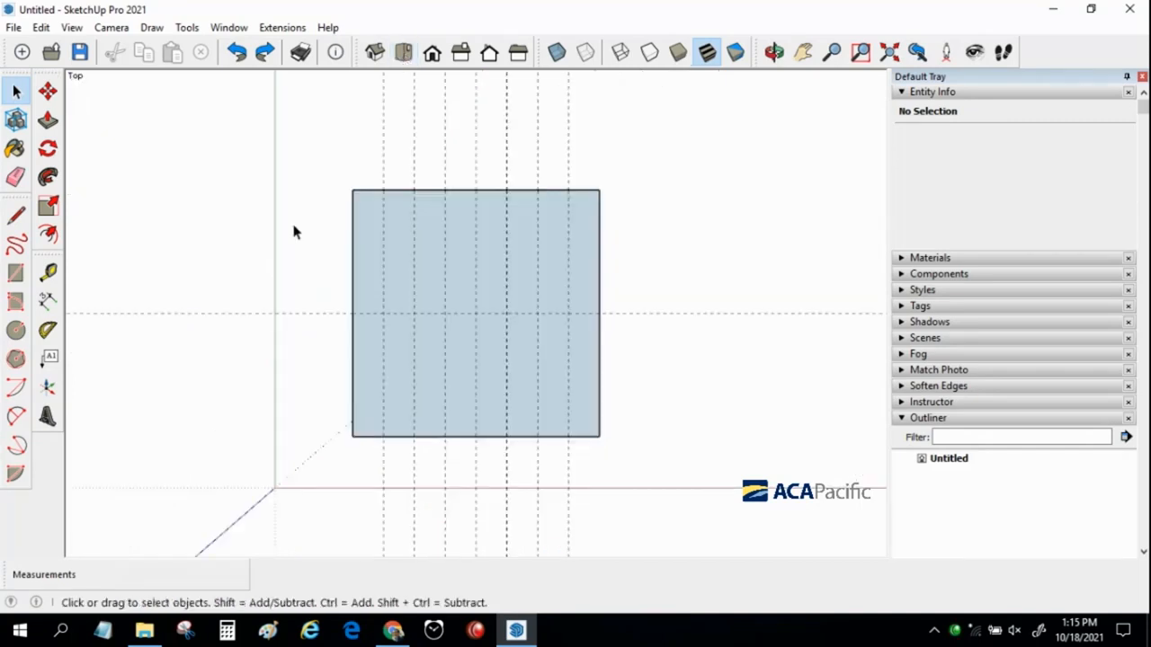
pyautogui.click(16, 417)
pyautogui.click(353, 311)
pyautogui.click(599, 311)
pyautogui.click(476, 190)
pyautogui.click(383, 313)
pyautogui.click(599, 312)
pyautogui.click(493, 419)
# Draw an upper semicircle from the first to the seventh guide and a lower semicircle from the second to the seventh guide
pyautogui.click(383, 313)
pyautogui.click(568, 313)
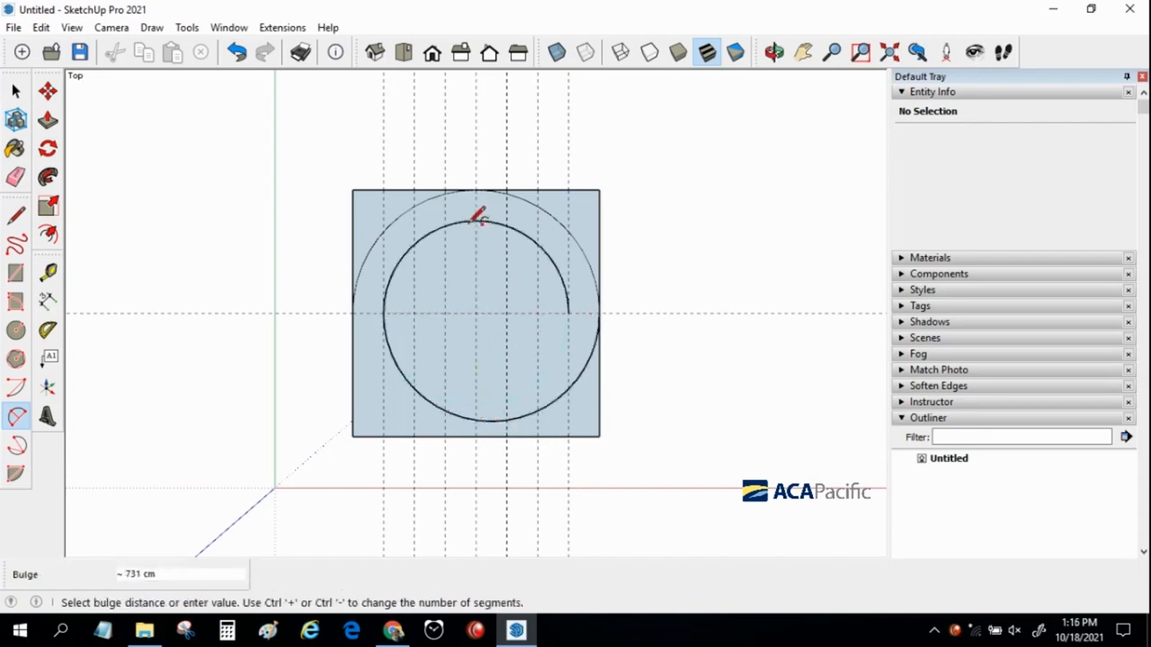
pyautogui.click(477, 216)
pyautogui.click(414, 313)
pyautogui.click(567, 313)
pyautogui.click(491, 391)
# Draw an upper semicircle from the second to the sixth guide and a lower semicircle from the third to the sixth guide
pyautogui.click(414, 313)
pyautogui.click(568, 313)
pyautogui.click(477, 250)
pyautogui.click(445, 313)
pyautogui.click(537, 312)
pyautogui.click(491, 359)
# Draw an upper semicircle from the third to the fifth guide and a lower one from the fourth to the fifth guide
pyautogui.click(445, 313)
pyautogui.click(537, 313)
pyautogui.click(491, 268)
pyautogui.click(476, 313)
pyautogui.click(507, 313)
pyautogui.click(500, 326)
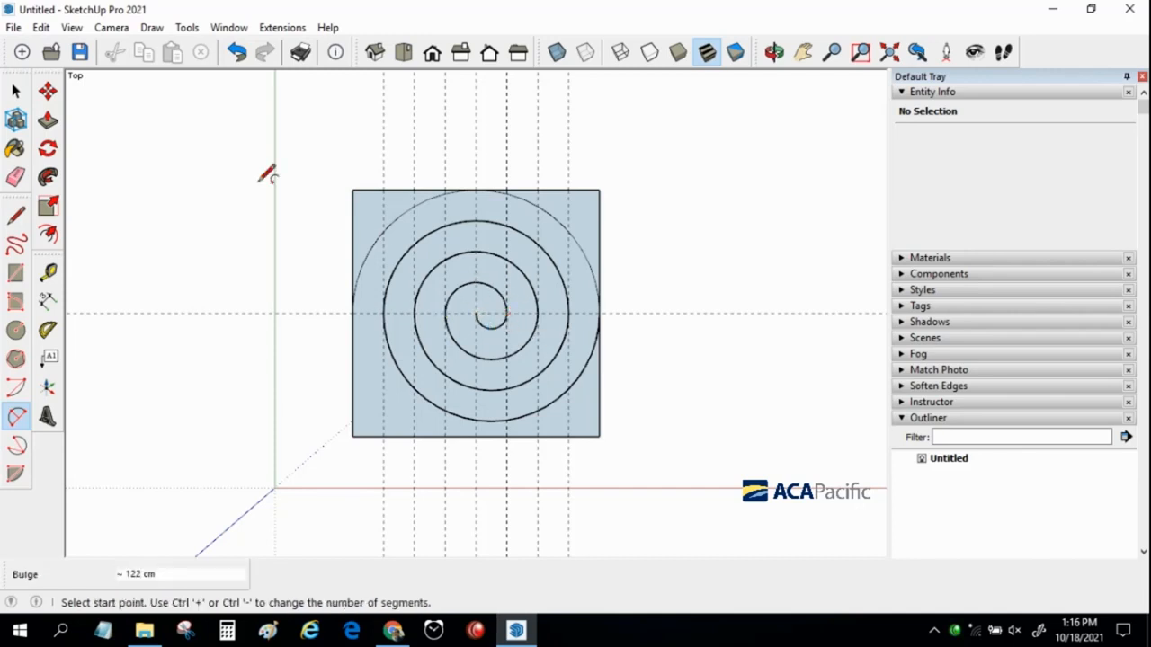
# Erase the square's edges and all guide lines, keeping only the spiral
pyautogui.click(15, 177)
pyautogui.moveTo(457, 180); pyautogui.dragTo(456, 182)
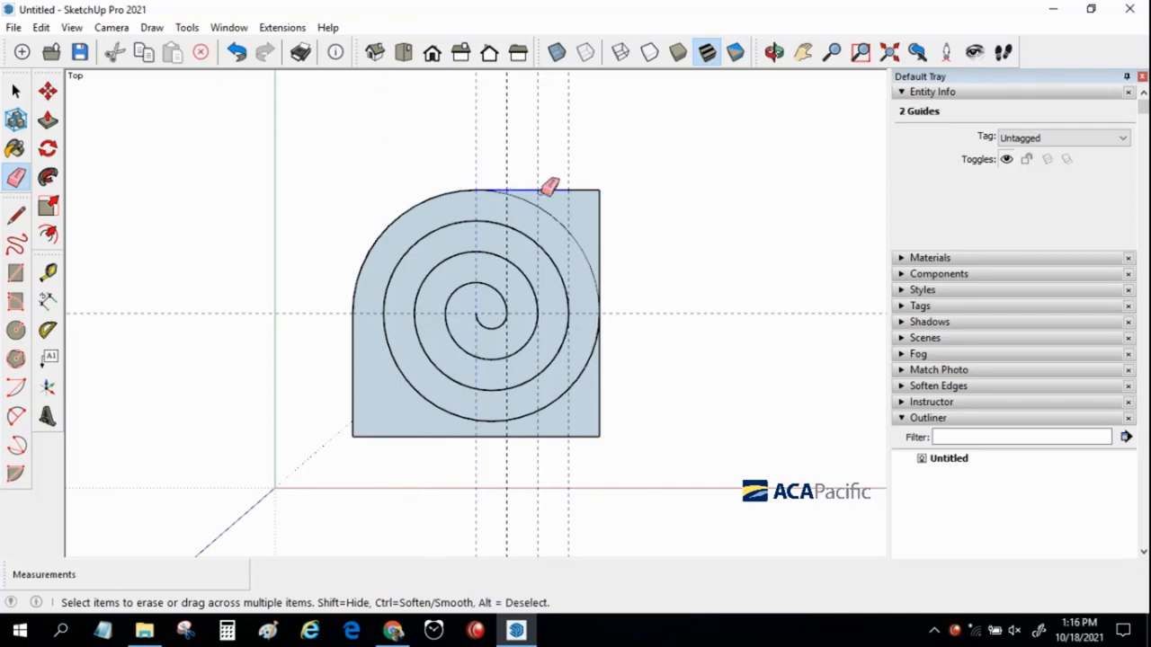
pyautogui.moveTo(550, 186); pyautogui.dragTo(617, 204)
pyautogui.moveTo(620, 347)
pyautogui.mouseDown()
pyautogui.moveTo(381, 420)
pyautogui.moveTo(399, 225)
pyautogui.mouseUp()
# Draw a circle of about 61 cm radius centred on the spiral's outer end, in a plane perpendicular to the curve
pyautogui.click(376, 52)
pyautogui.moveTo(395, 324)
pyautogui.mouseDown(button='middle')
pyautogui.moveTo(390, 296)
pyautogui.moveTo(410, 327)
pyautogui.moveTo(630, 357)
pyautogui.mouseUp(button='middle')
pyautogui.scroll(5, 357, 234)
pyautogui.click(16, 331)
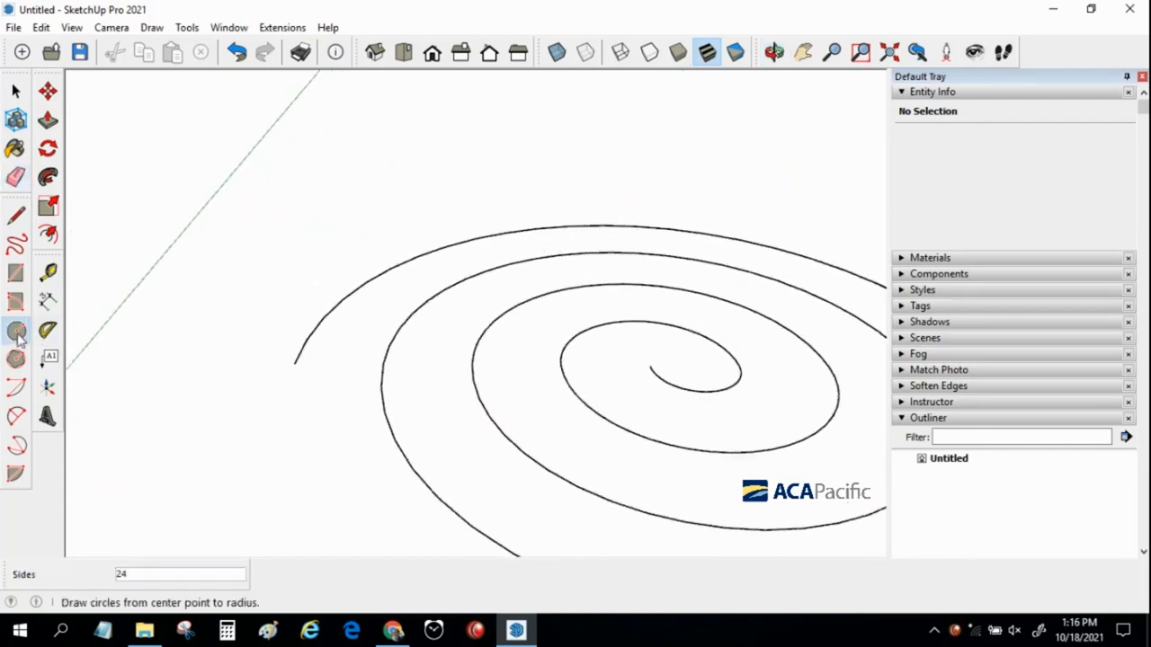
pyautogui.click(294, 363)
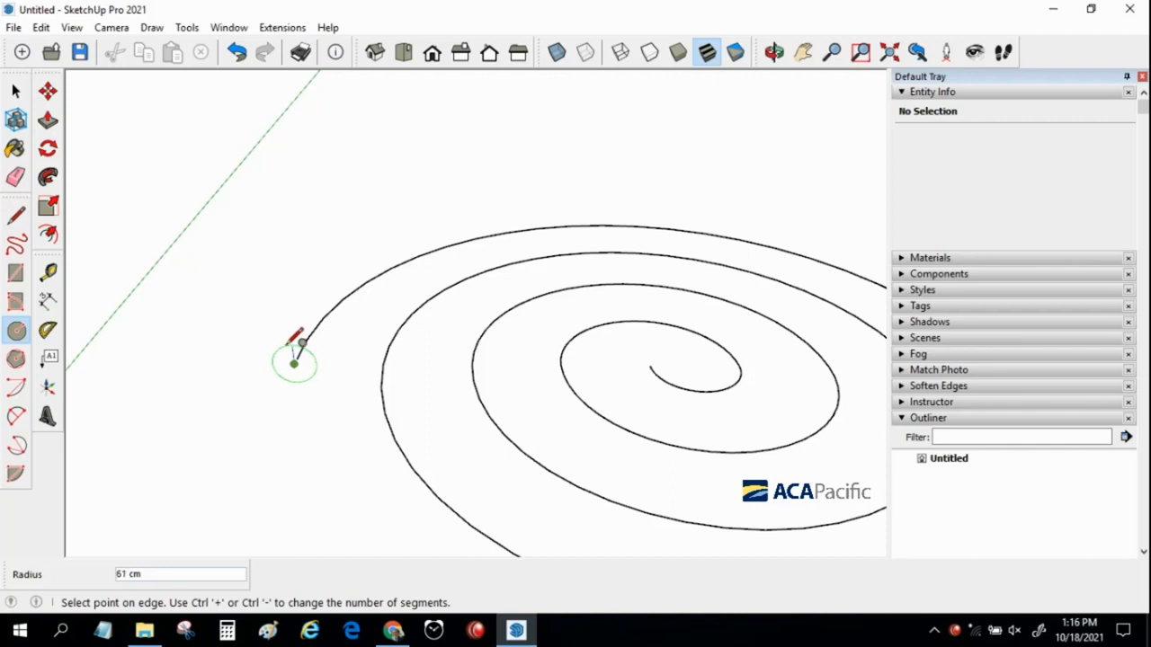
pyautogui.click(302, 342)
# Sweep the circle along the entire spiral with Follow Me
pyautogui.click(16, 91)
pyautogui.moveTo(592, 261); pyautogui.dragTo(486, 258, button='middle')
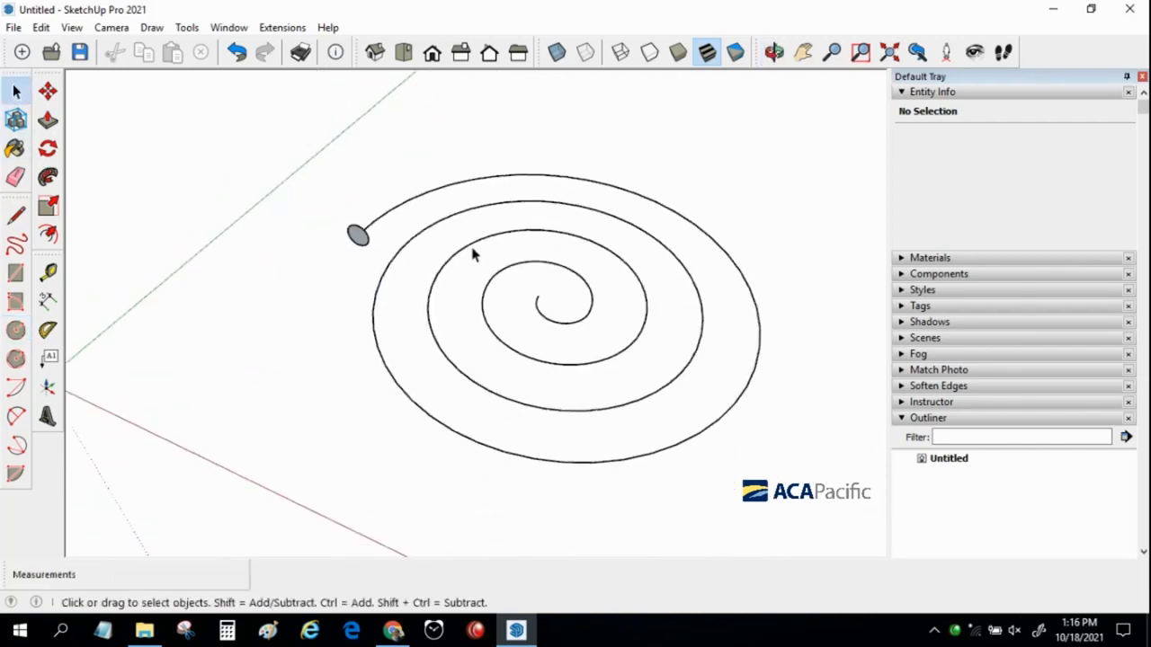
pyautogui.tripleClick(470, 250)
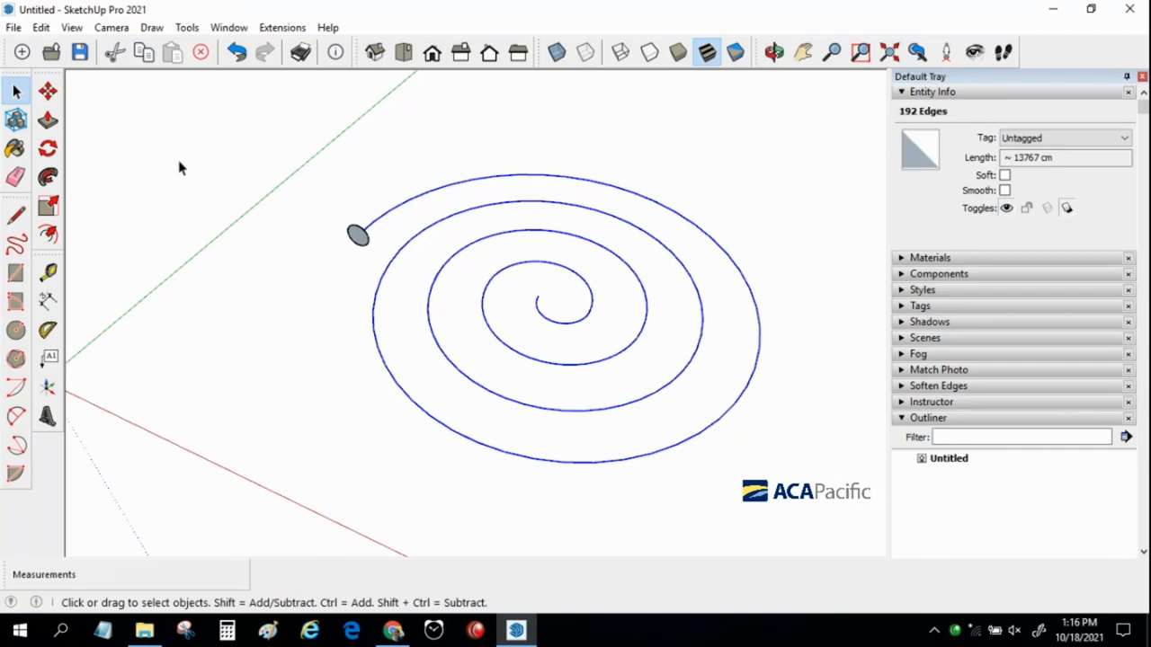
pyautogui.click(49, 177)
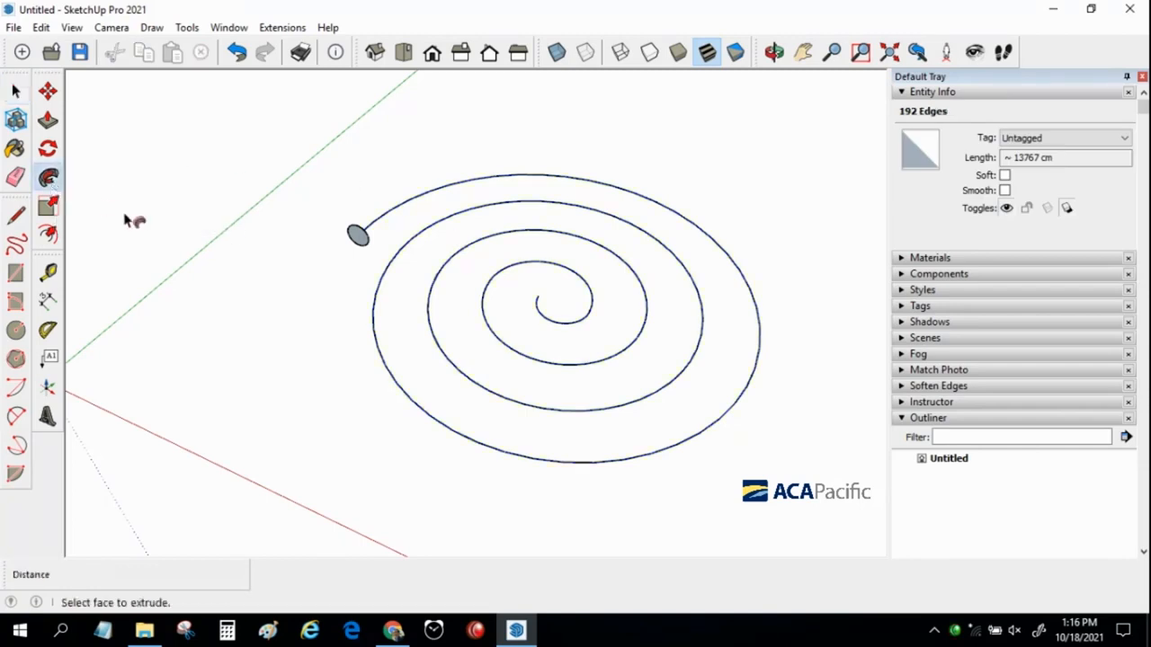
pyautogui.click(364, 247)
pyautogui.press('space')
pyautogui.moveTo(360, 254); pyautogui.dragTo(624, 309, button='middle')
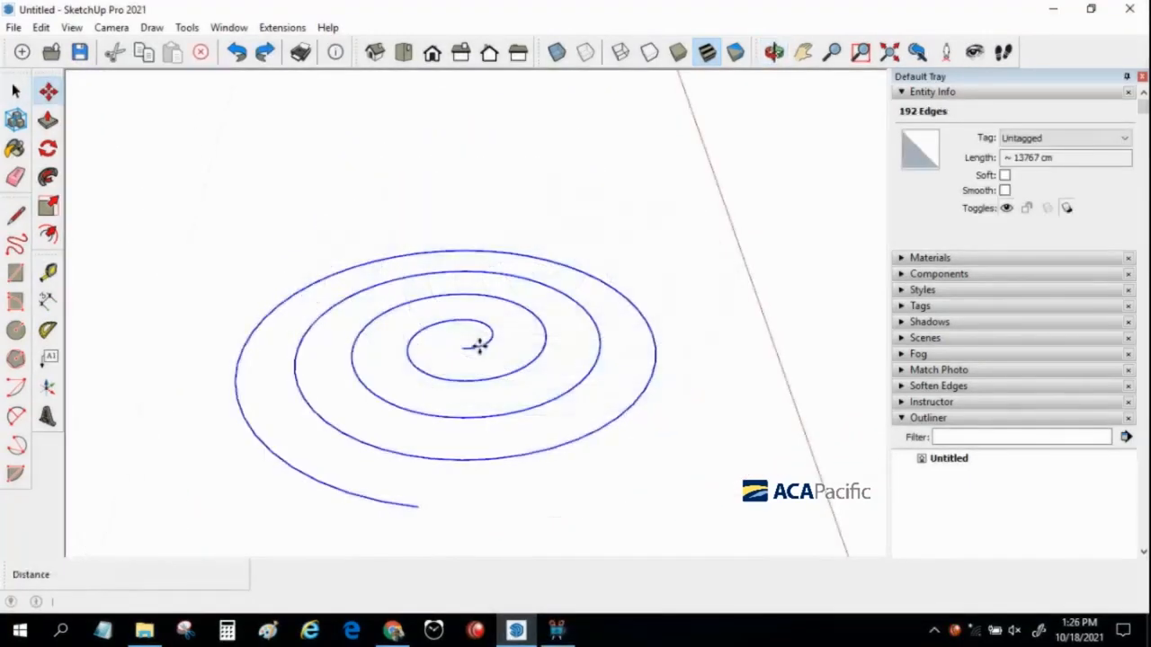
# Raise the whole spiral except its innermost arc by 50 cm along the blue axis
pyautogui.hotkey('ctrl', 't')
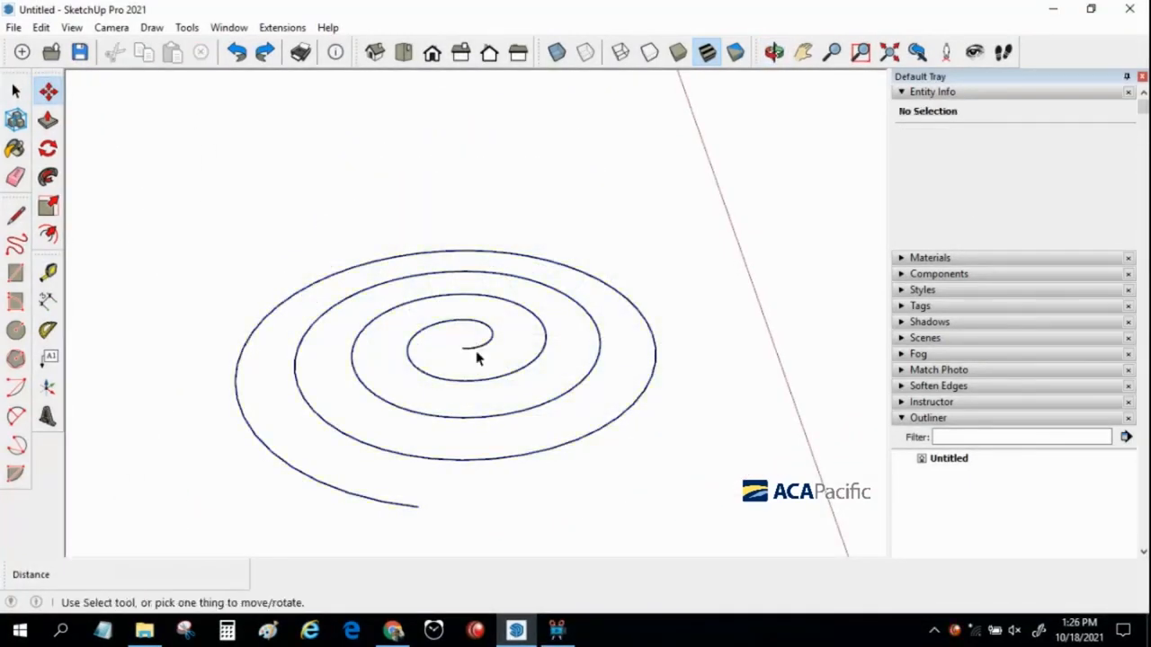
pyautogui.press('space')
pyautogui.moveTo(478, 356); pyautogui.dragTo(512, 306, button='middle')
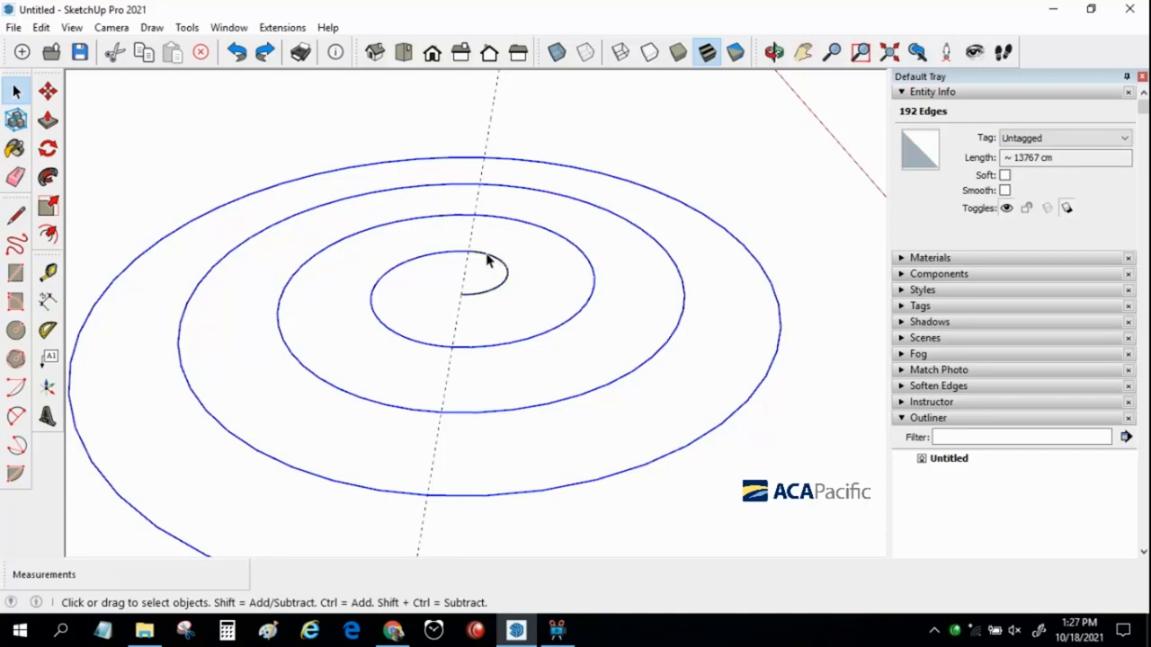
pyautogui.press('m')
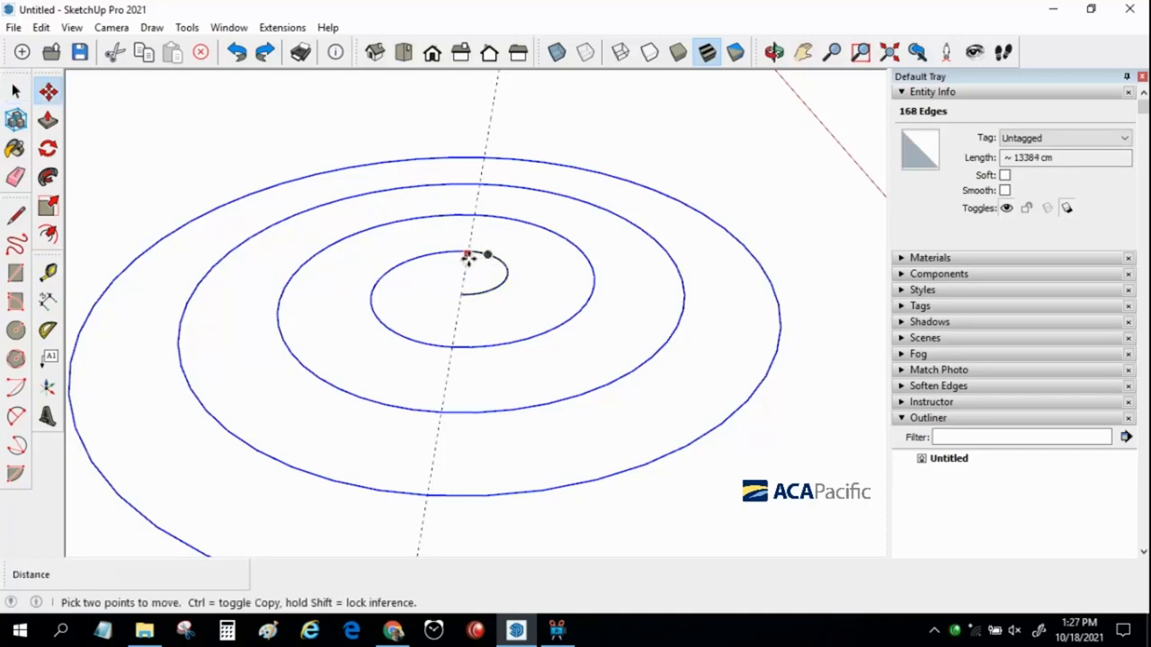
pyautogui.click(467, 253)
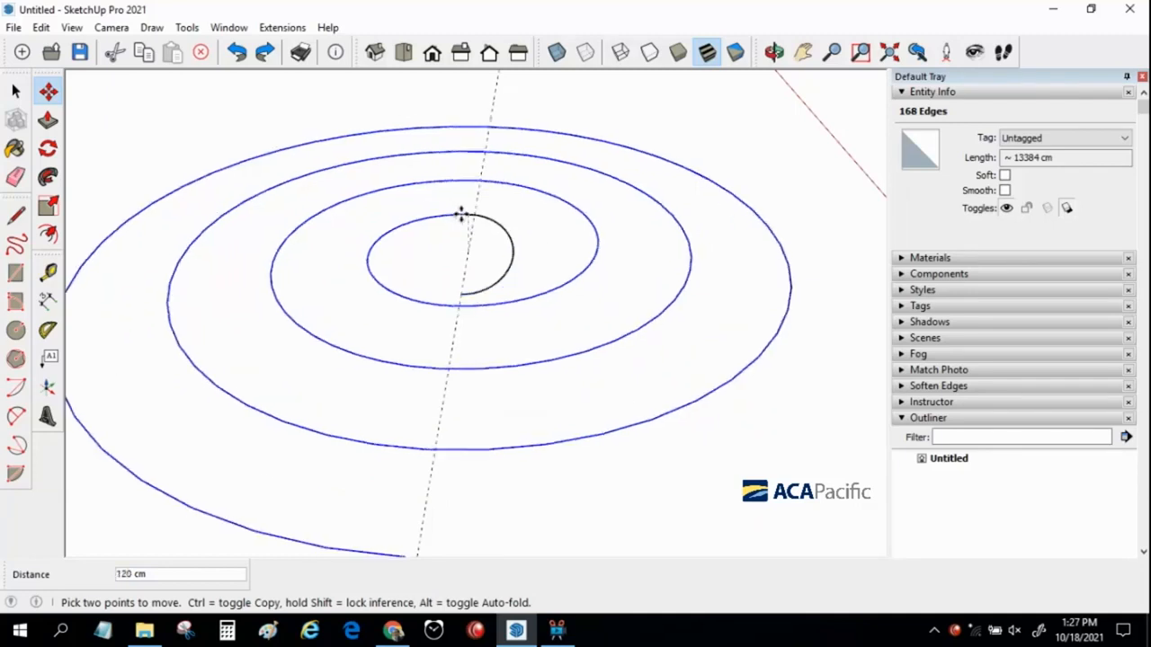
pyautogui.write('50')
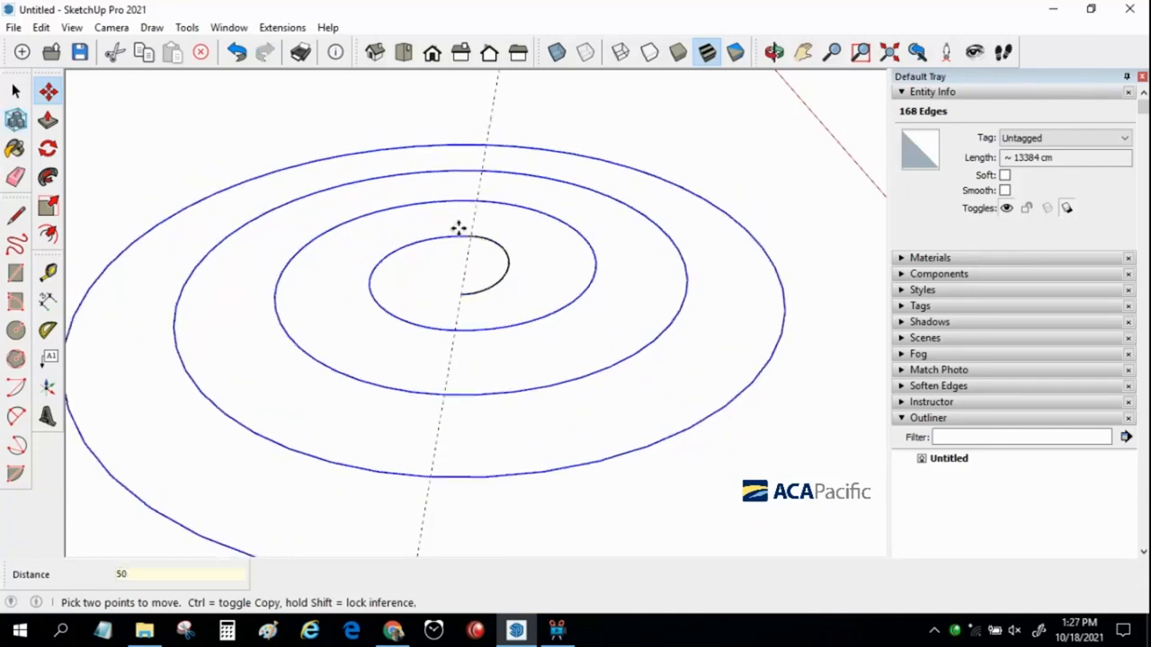
pyautogui.press('Return')
# Raise the spiral without its two innermost arcs along the blue axis
pyautogui.scroll(3, 449, 327)
pyautogui.moveTo(448, 327); pyautogui.dragTo(256, 359, button='middle')
pyautogui.scroll(2, 311, 377)
pyautogui.click(303, 377)
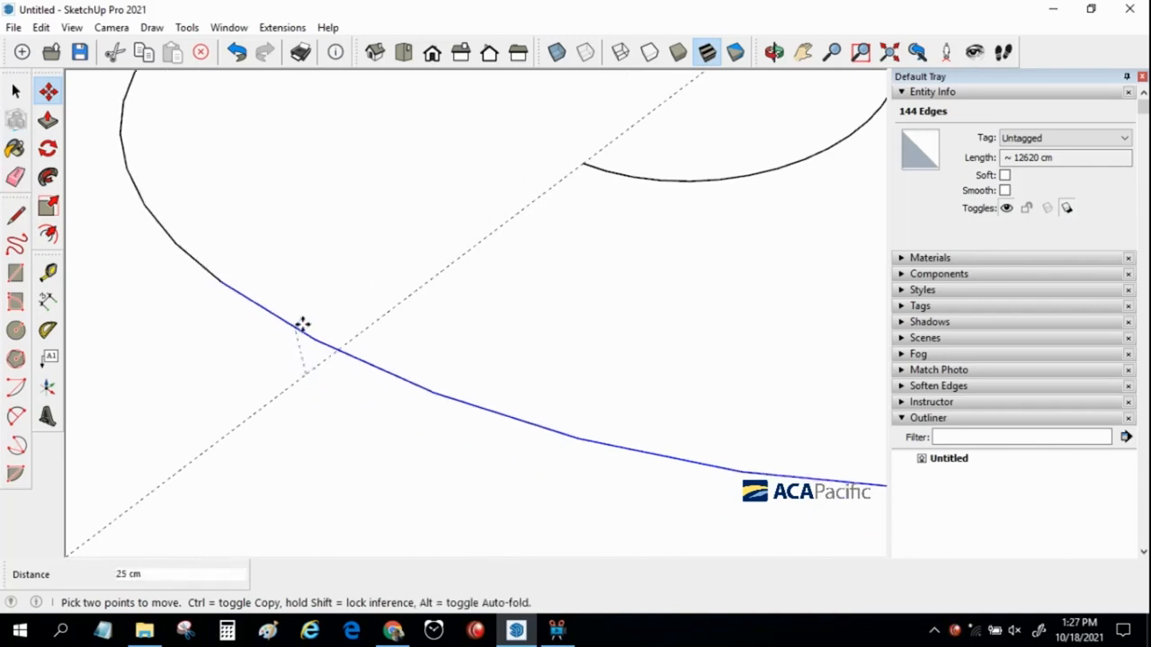
pyautogui.press('Return')
pyautogui.scroll(-5, 301, 328)
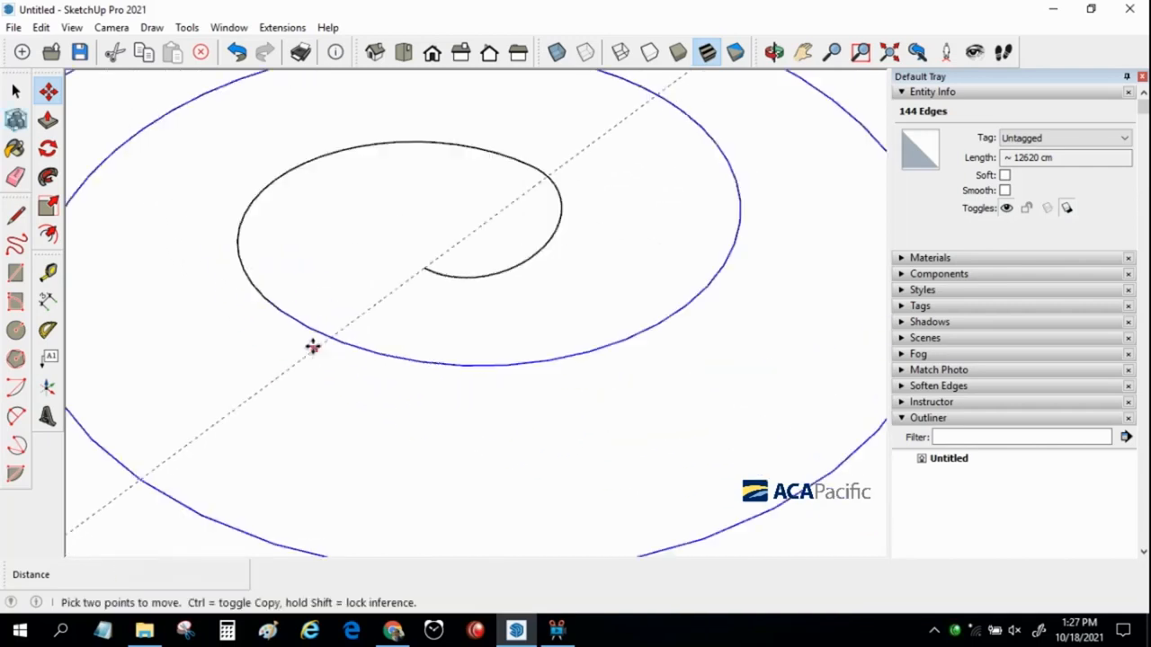
# Raise the spiral without its three innermost arcs by 50 cm along the blue axis
pyautogui.press('space')
pyautogui.press('m')
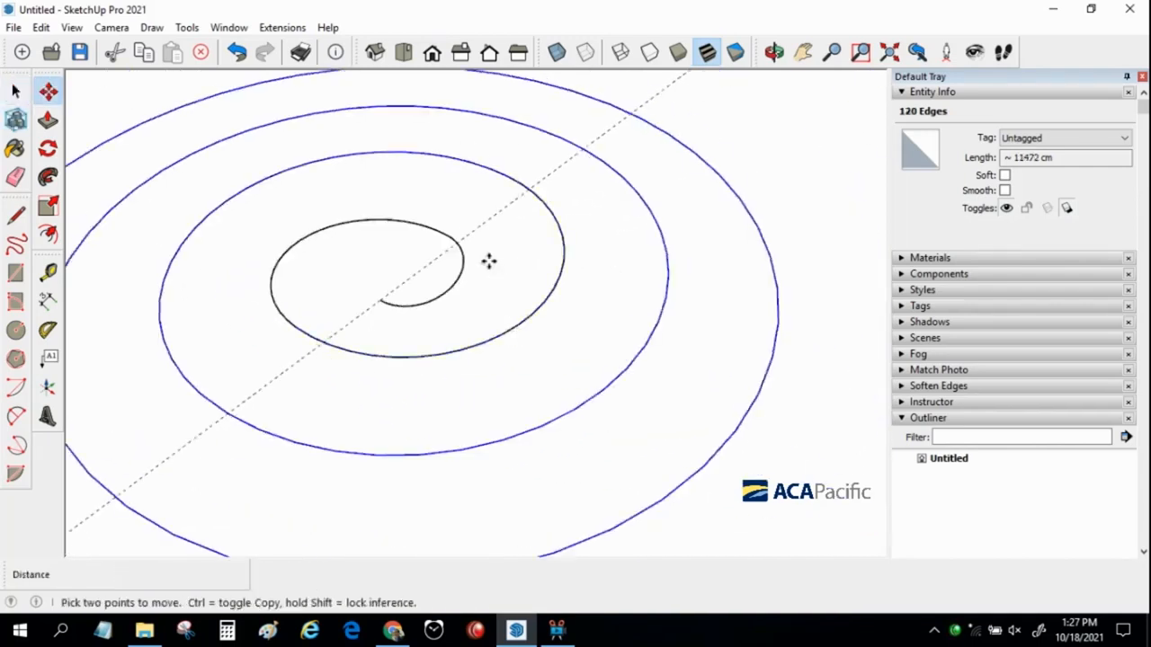
pyautogui.click(508, 178)
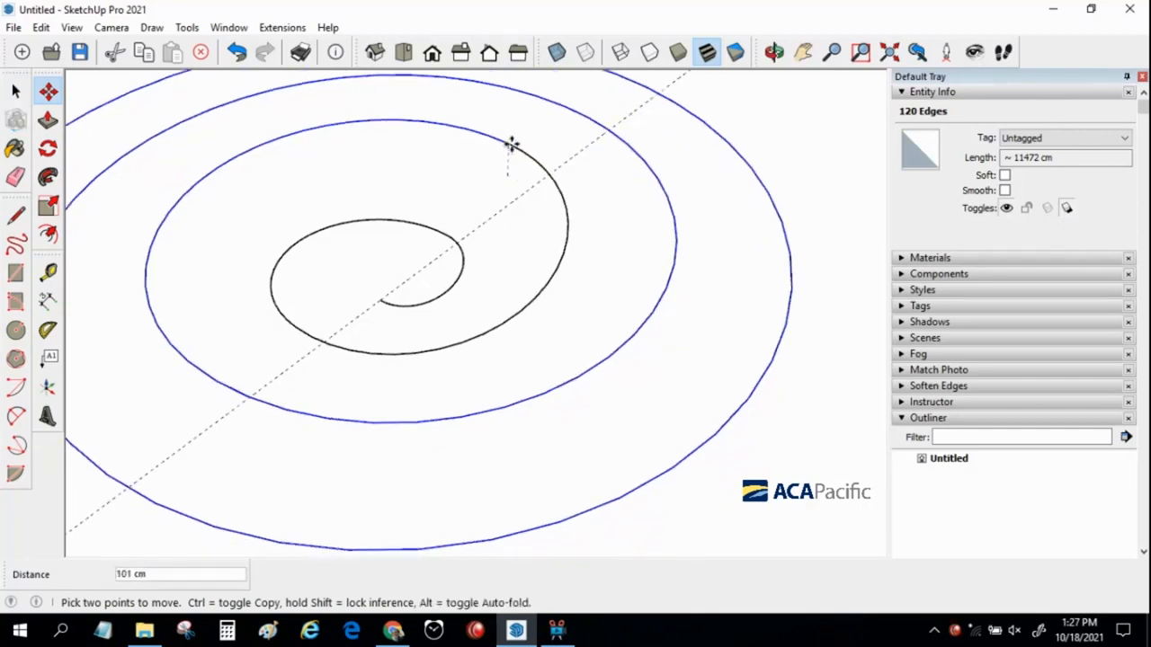
pyautogui.write('50')
pyautogui.press('Return')
pyautogui.press('space')
# Raise the spiral without its four innermost arcs by 50 cm along the blue axis
pyautogui.moveTo(347, 258); pyautogui.dragTo(353, 317, button='middle')
pyautogui.press('m')
pyautogui.click(353, 317)
pyautogui.write('50')
pyautogui.press('Return')
pyautogui.press('space')
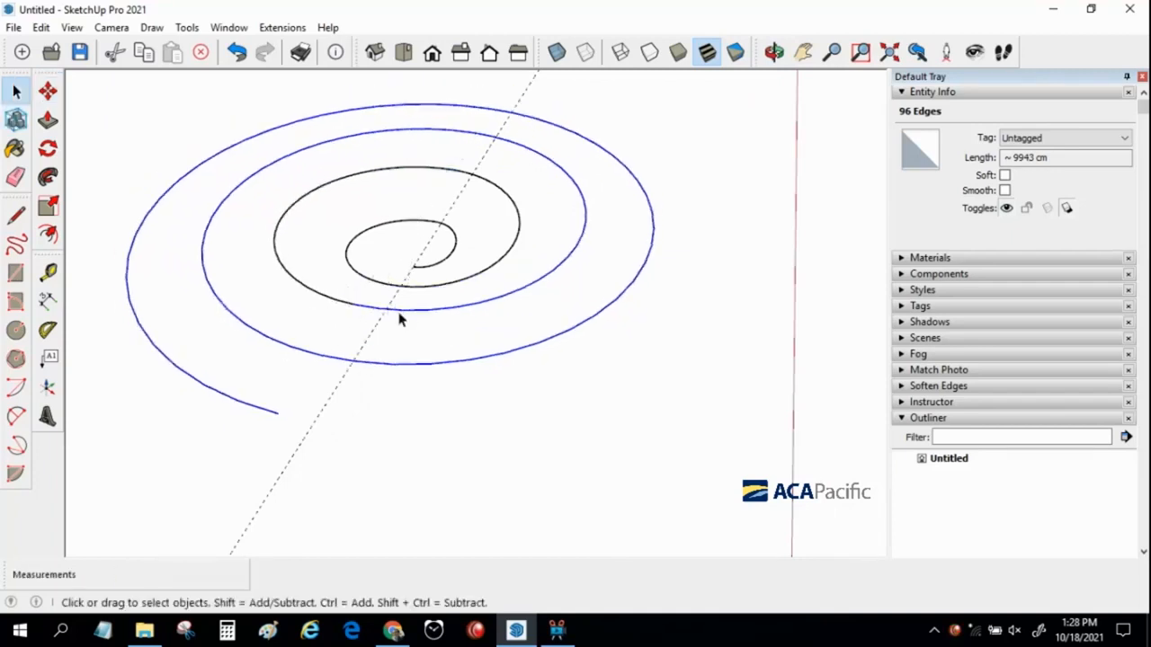
# Raise the three outermost arcs of the spiral by 50 cm along the blue axis
pyautogui.press('m')
pyautogui.click(472, 137)
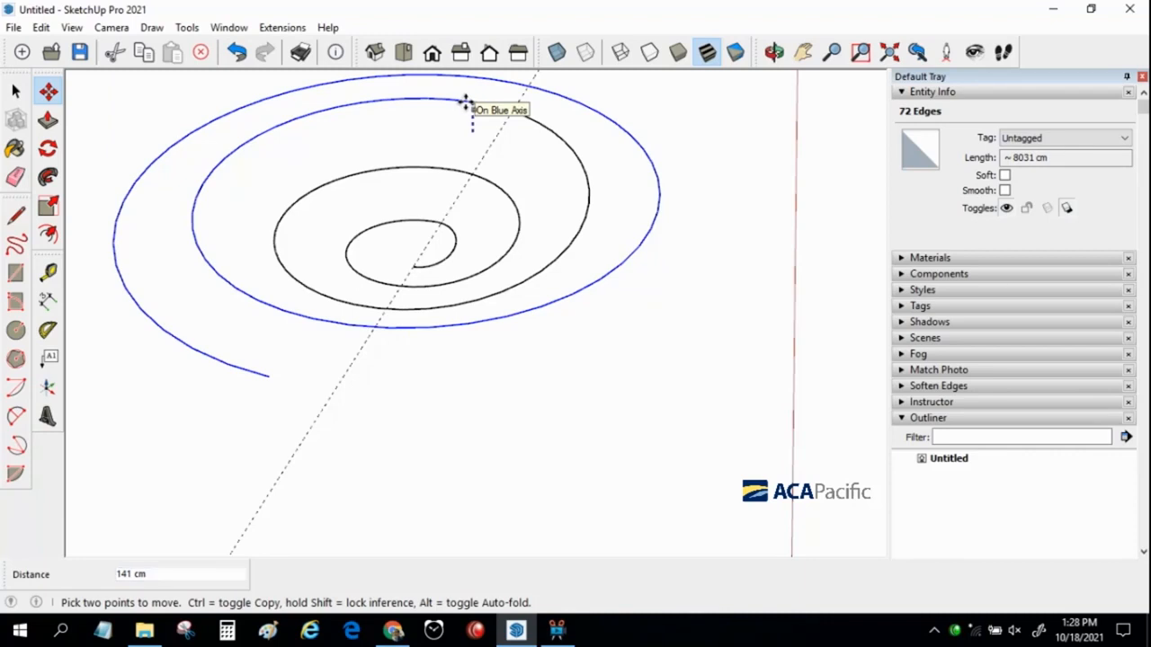
pyautogui.write('50')
pyautogui.press('Return')
pyautogui.moveTo(465, 102); pyautogui.dragTo(532, 175, button='middle')
# Raise the two outermost arcs of the spiral by 50 cm along the blue axis
pyautogui.press('space')
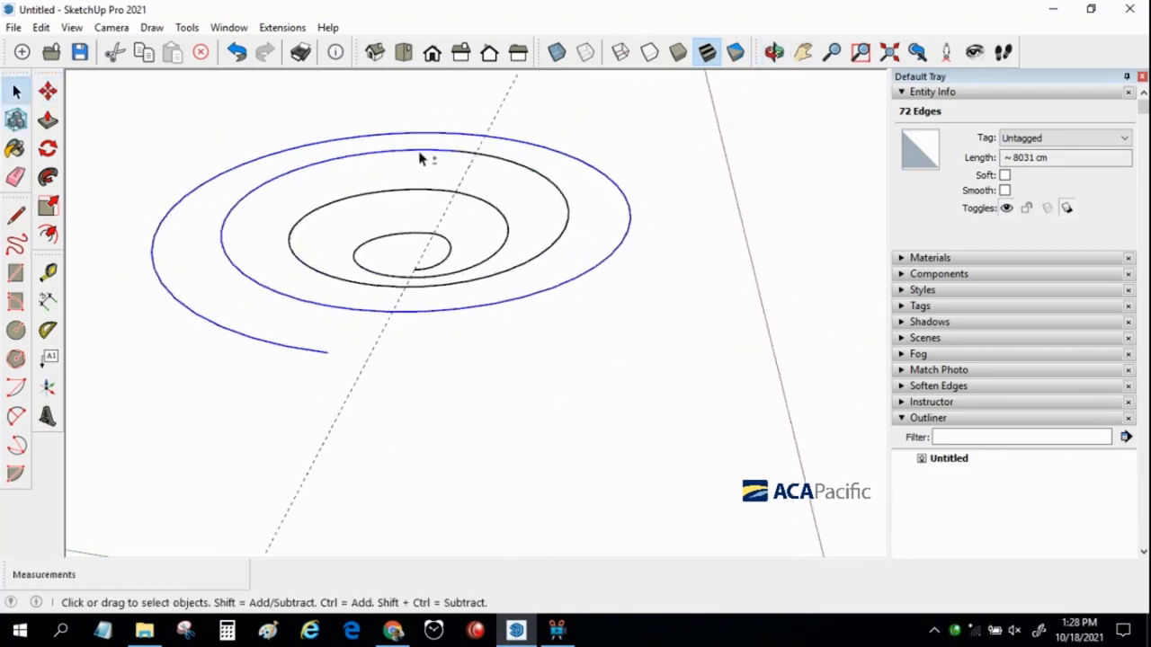
pyautogui.press('m')
pyautogui.click(352, 305)
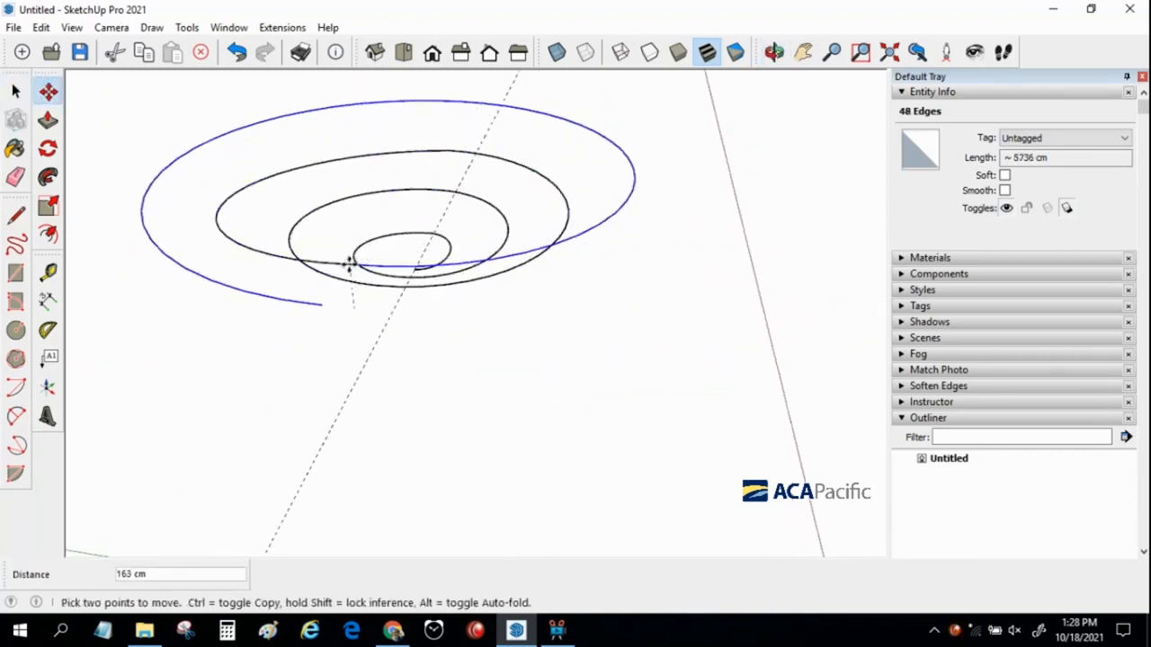
pyautogui.write('50')
pyautogui.press('Return')
pyautogui.press('space')
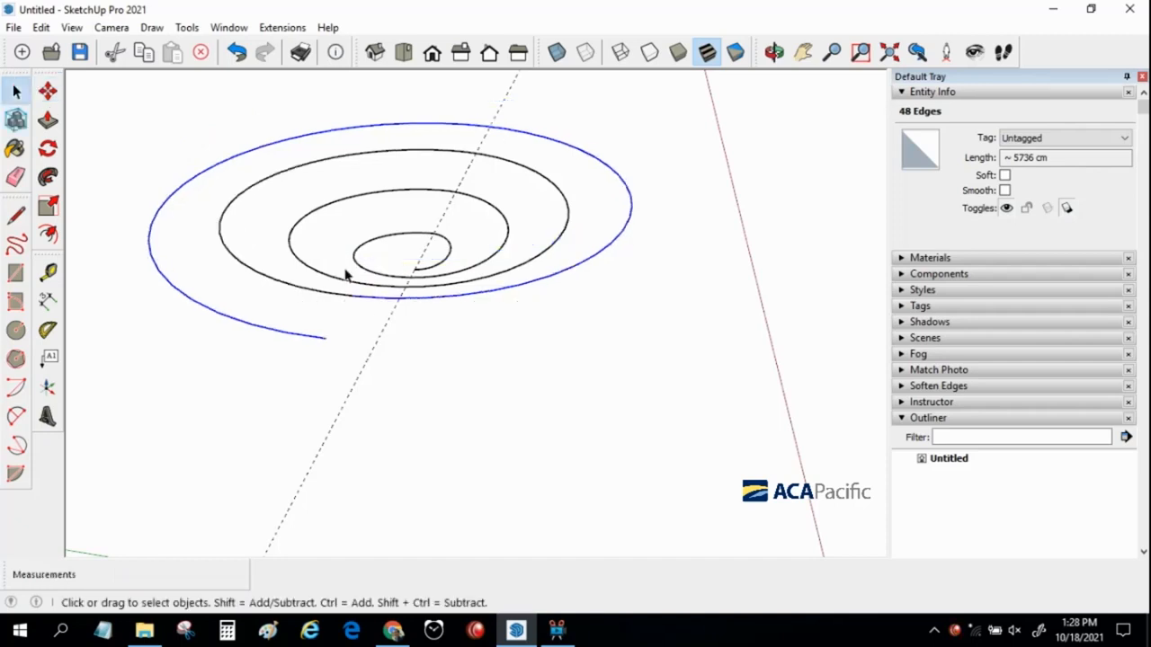
# Raise only the outermost arc of the spiral by 50 cm
pyautogui.keyDown('shift'); pyautogui.click(627, 203); pyautogui.keyUp('shift')
pyautogui.press('m')
pyautogui.click(461, 124)
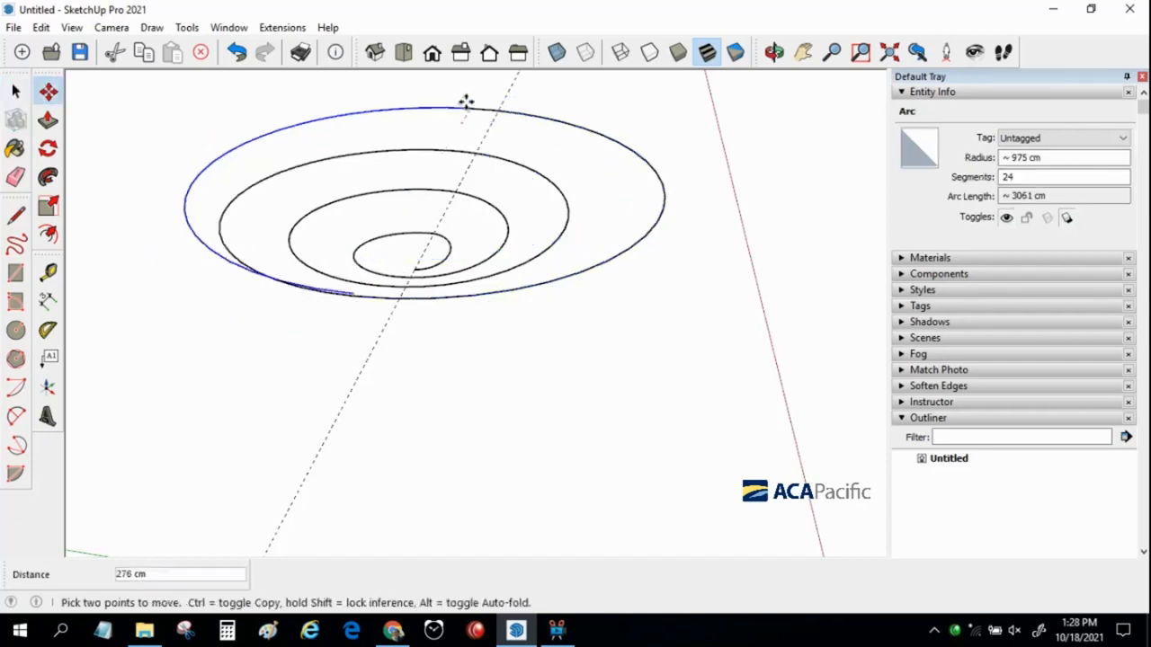
pyautogui.write('50')
pyautogui.press('Return')
# Raise the free end of the spiral's outermost arc by 50 cm along the blue axis
pyautogui.moveTo(419, 159); pyautogui.dragTo(455, 314, button='middle')
pyautogui.click(20, 214)
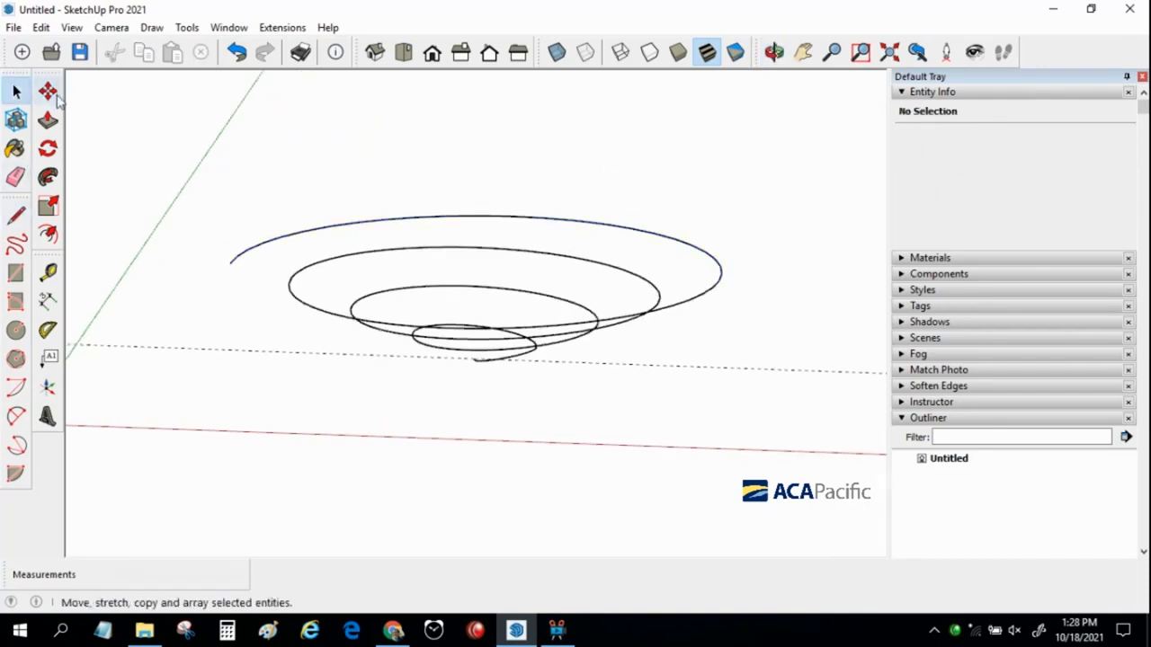
pyautogui.click(50, 92)
pyautogui.click(230, 262)
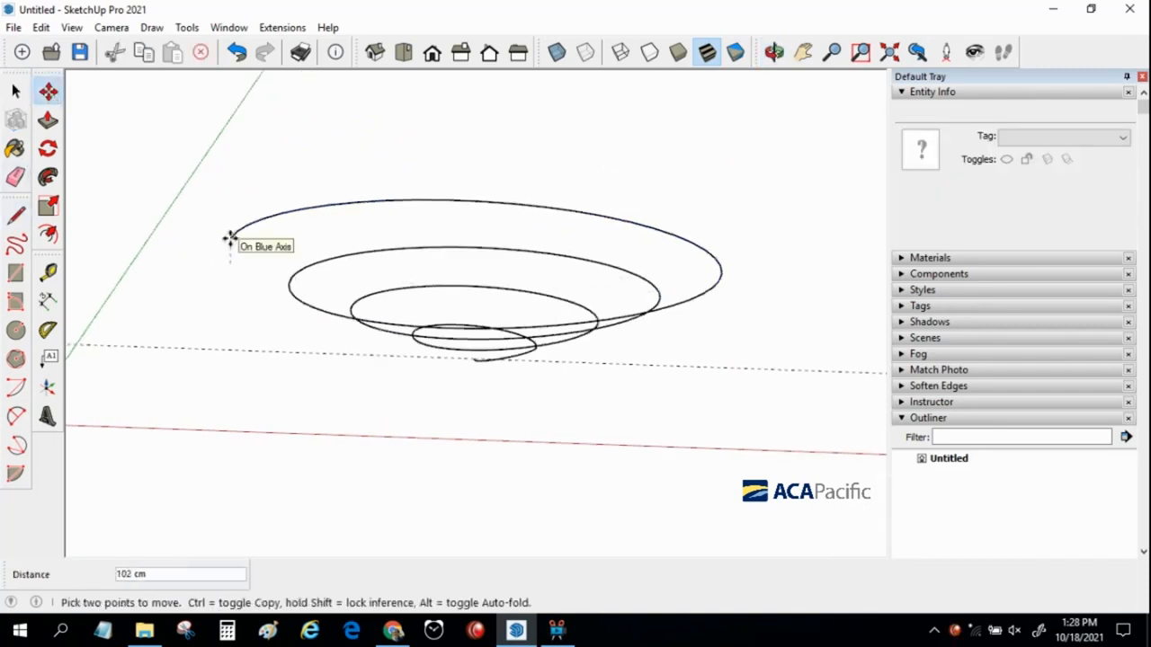
pyautogui.write('50')
pyautogui.press('Return')
pyautogui.moveTo(227, 223); pyautogui.dragTo(419, 300, button='middle')
pyautogui.press('space')
# Draw an upright circle with a 50 cm radius centred on the spiral's free outer end
pyautogui.scroll(3, 250, 280)
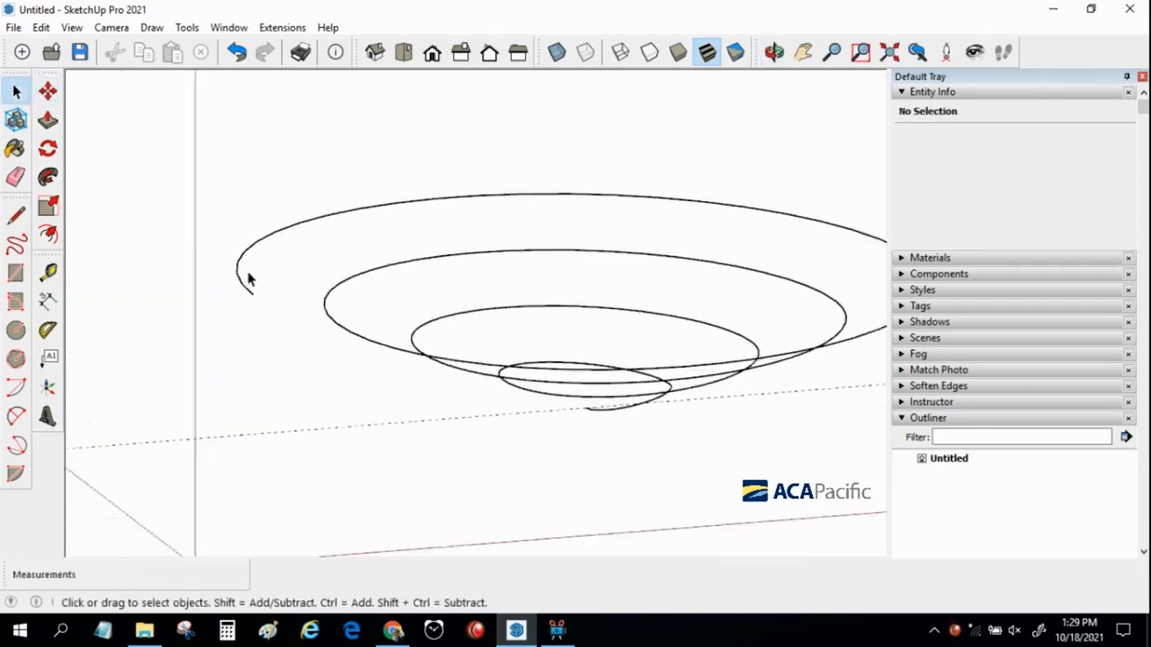
pyautogui.click(17, 330)
pyautogui.scroll(3, 236, 302)
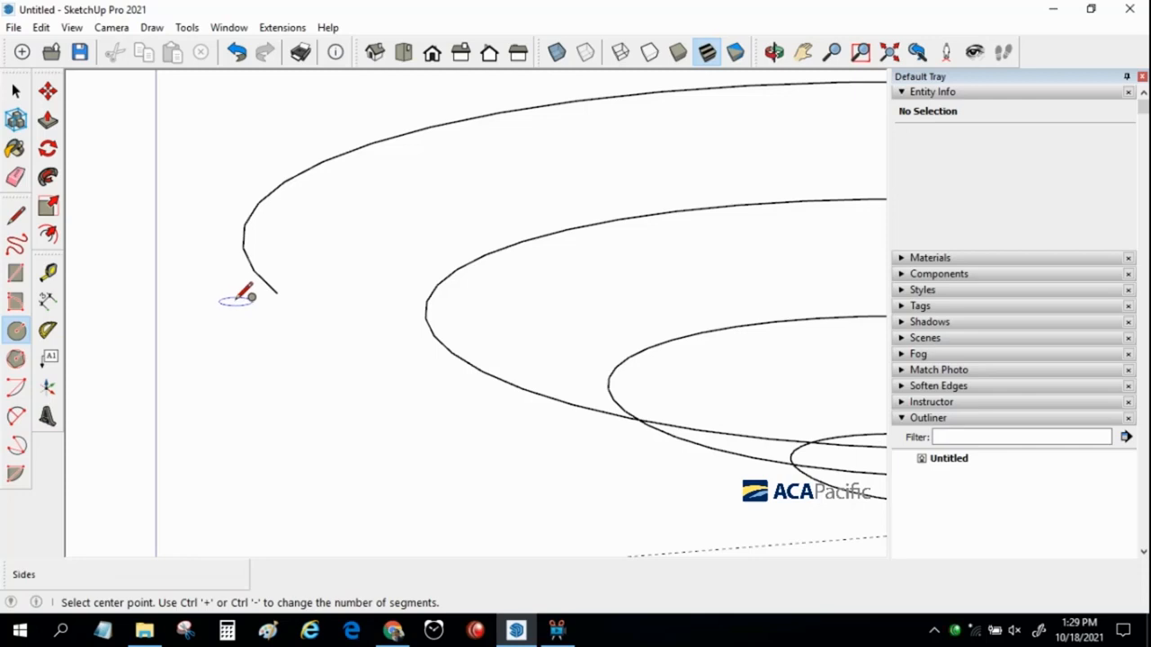
pyautogui.scroll(-3, 337, 325)
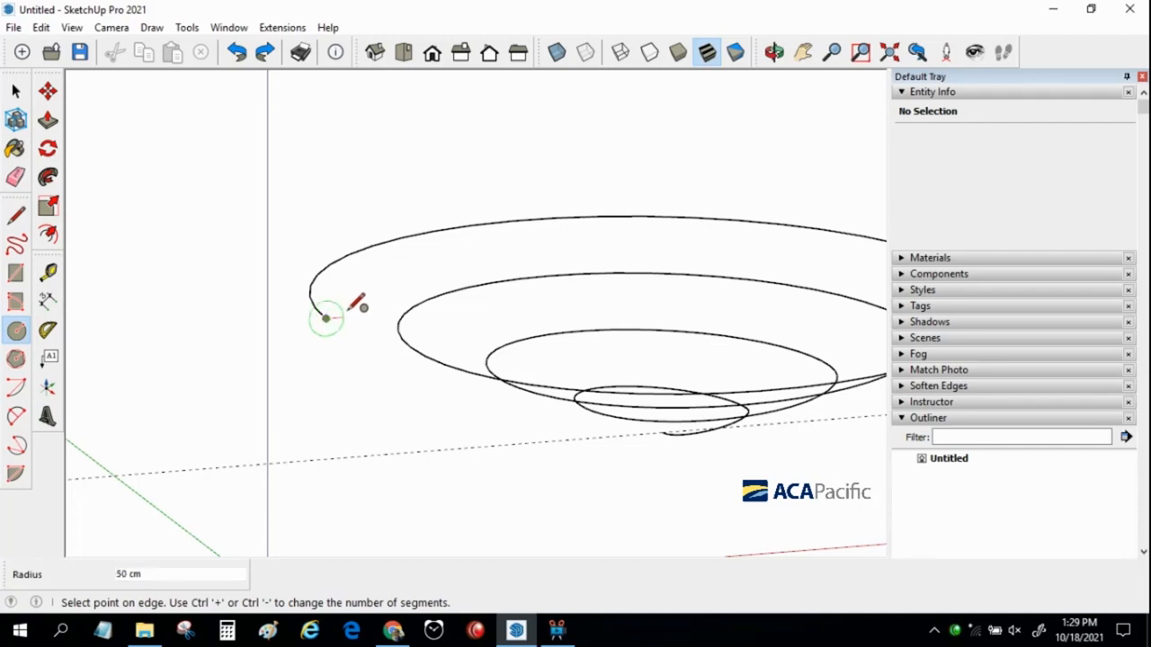
pyautogui.click(351, 309)
pyautogui.press('space')
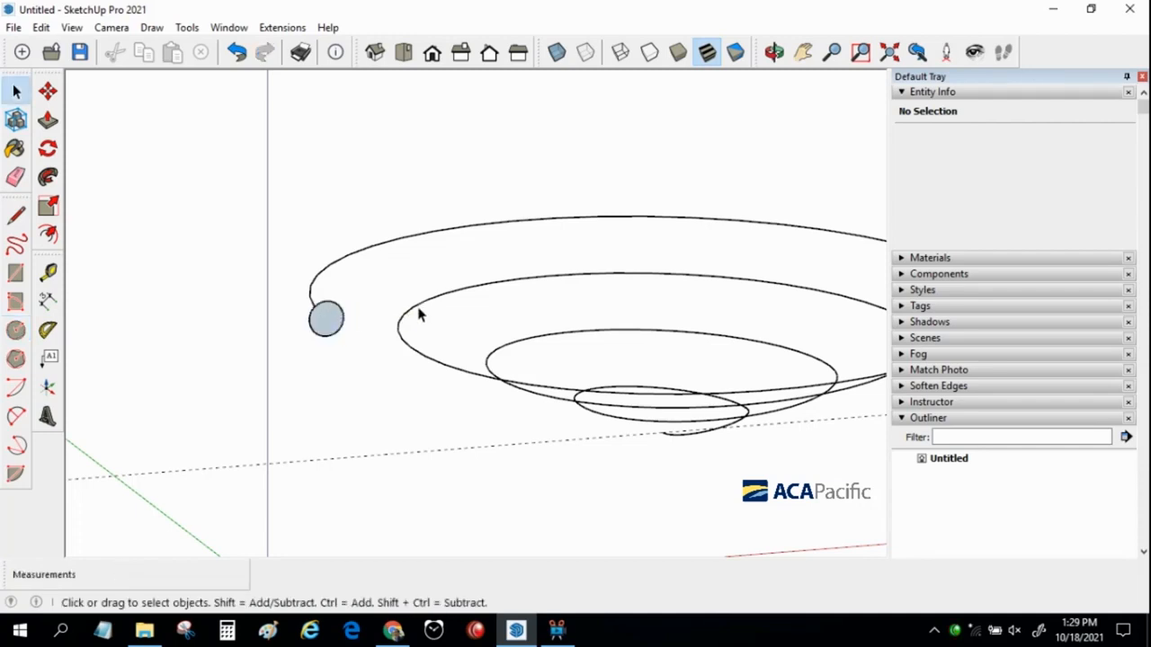
# Sweep the circle along the entire 3D spiral with Follow Me
pyautogui.click(48, 177)
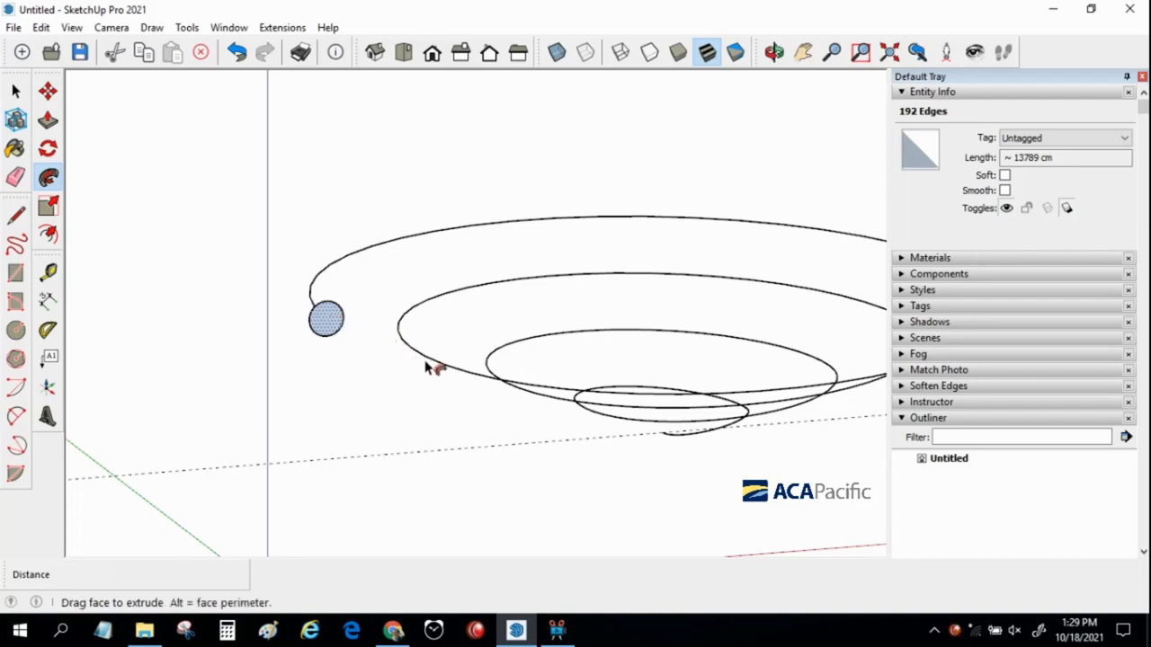
pyautogui.moveTo(426, 366); pyautogui.dragTo(431, 381)
pyautogui.moveTo(432, 380); pyautogui.dragTo(465, 411, button='middle')
pyautogui.press('p')
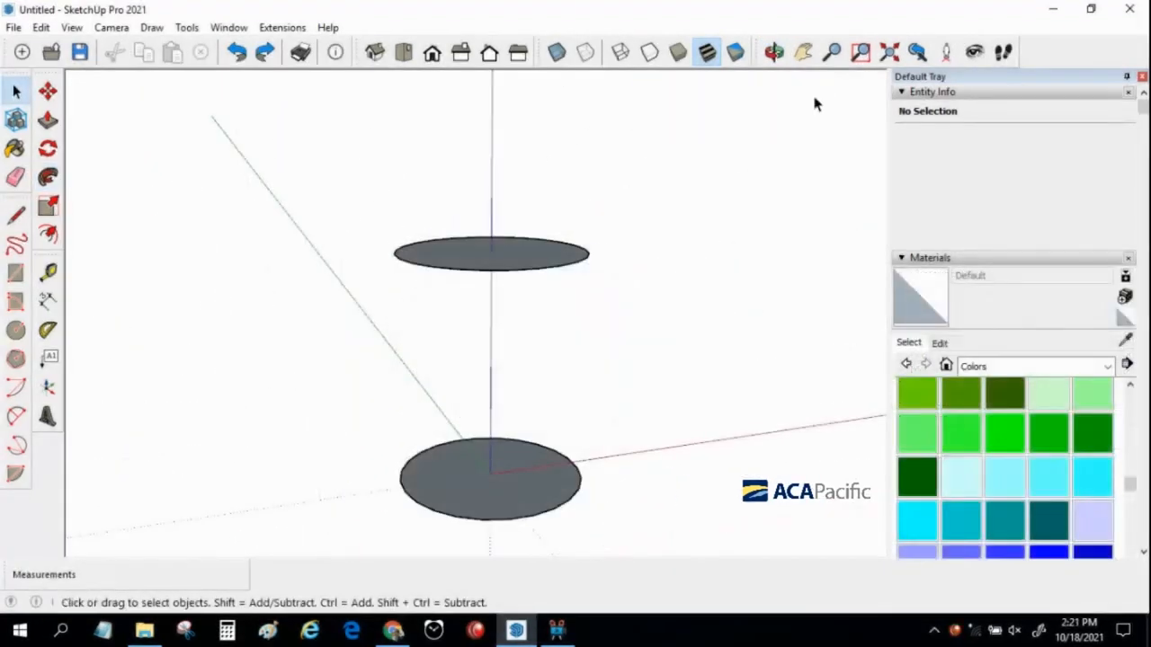
# Draw a slanted line about 4441 cm long from the edge of the lower disc to an offset point on the upper disc's edge
pyautogui.press('o')
pyautogui.moveTo(669, 330); pyautogui.dragTo(558, 359)
pyautogui.press('space')
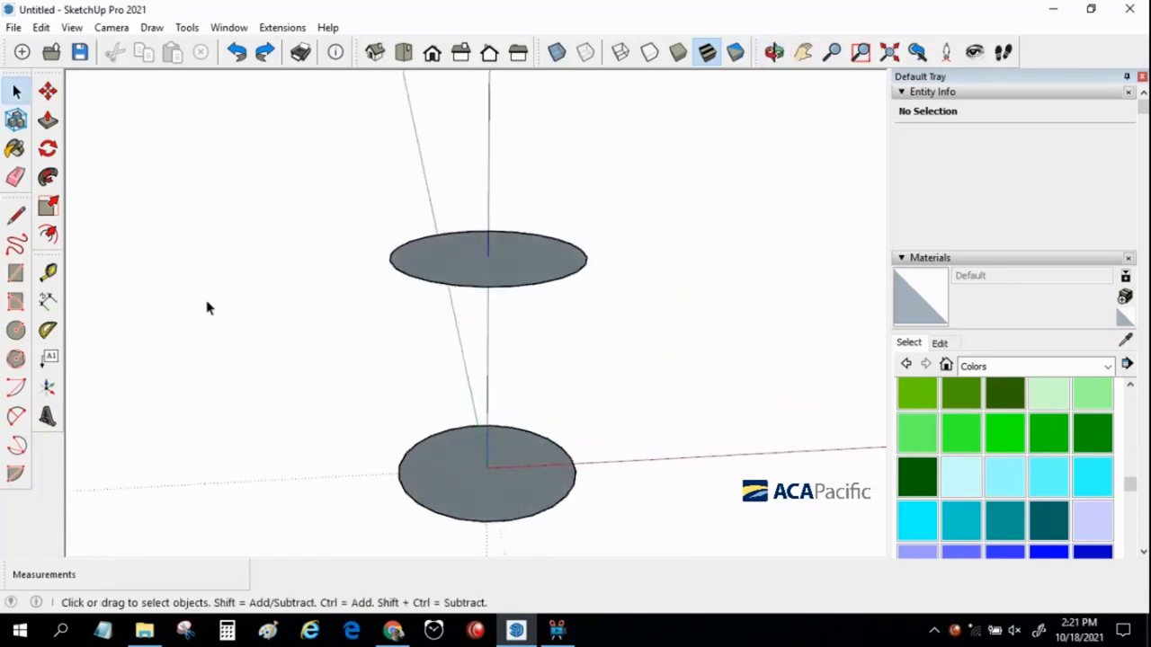
pyautogui.click(15, 216)
pyautogui.scroll(2, 419, 469)
pyautogui.scroll(1, 413, 477)
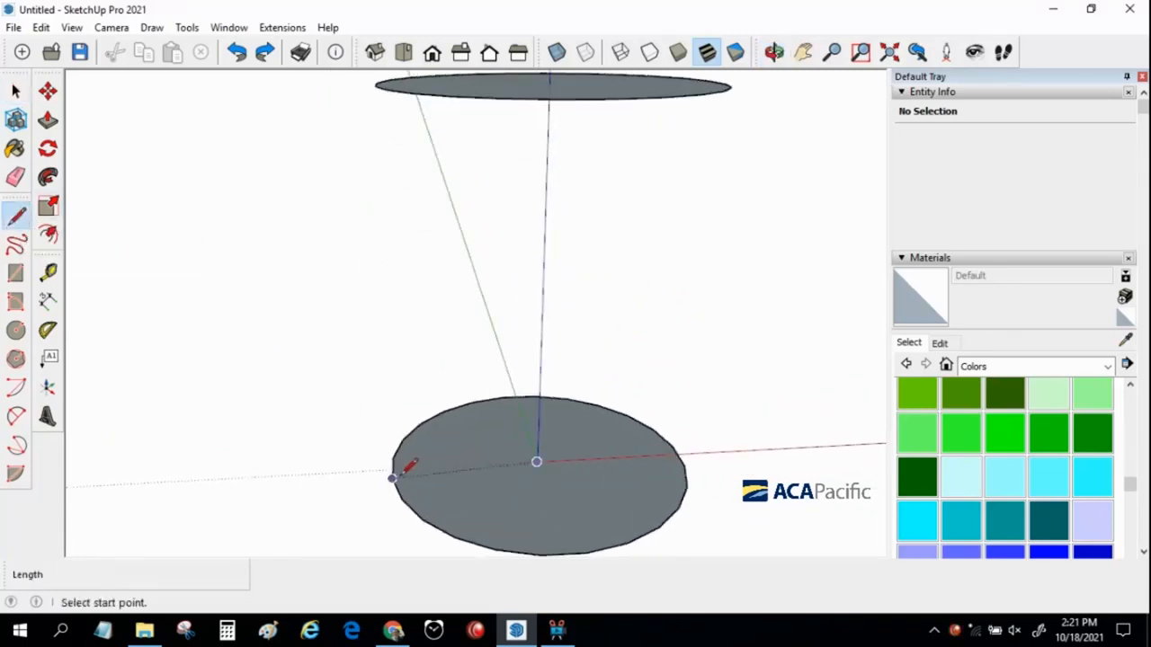
pyautogui.click(394, 477)
pyautogui.moveTo(424, 393); pyautogui.dragTo(457, 282, button='middle')
pyautogui.scroll(-3, 442, 334)
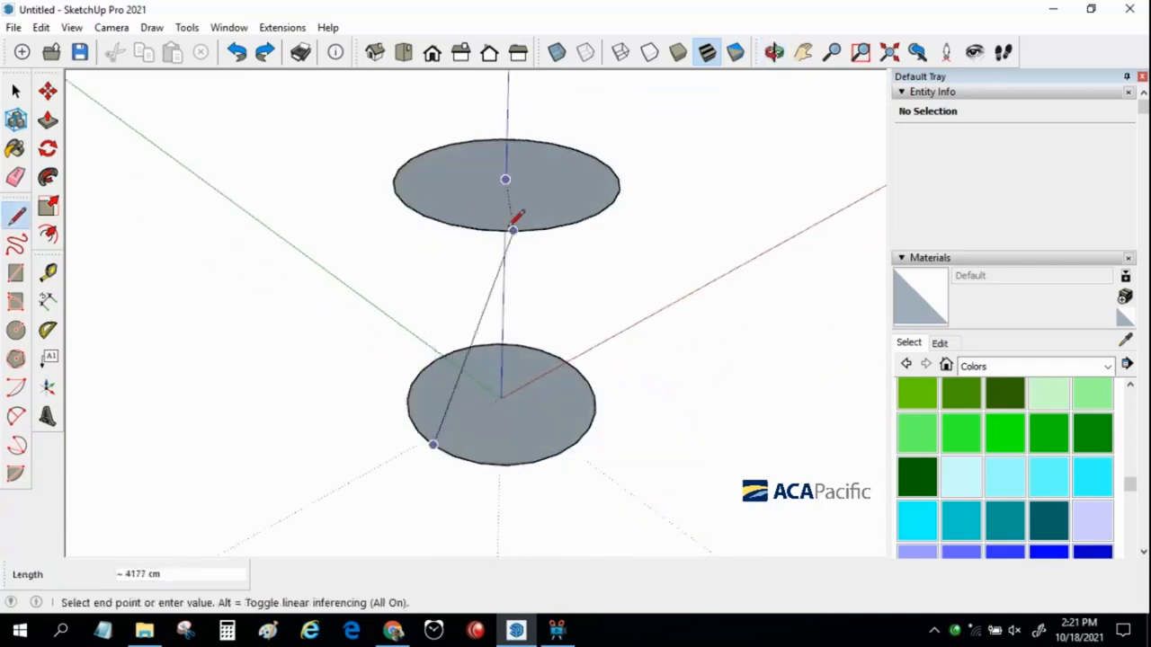
pyautogui.click(575, 221)
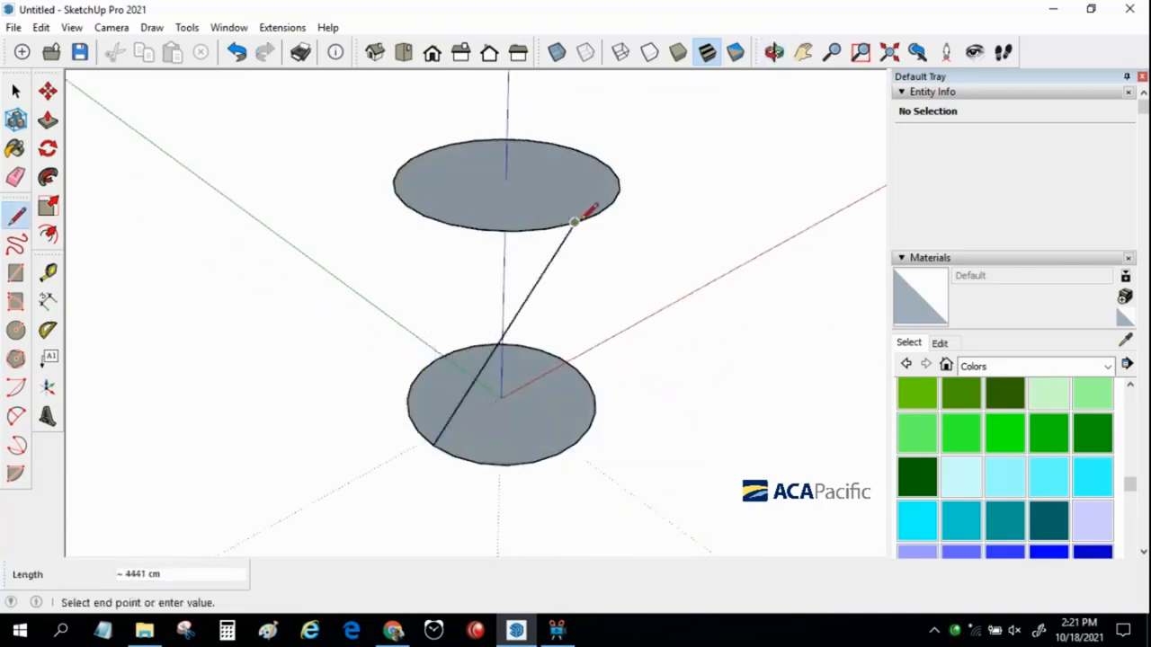
pyautogui.press('space')
# Draw a horizontal circle with a radius of about 69 cm centred on the slanted line's lower end
pyautogui.press('c')
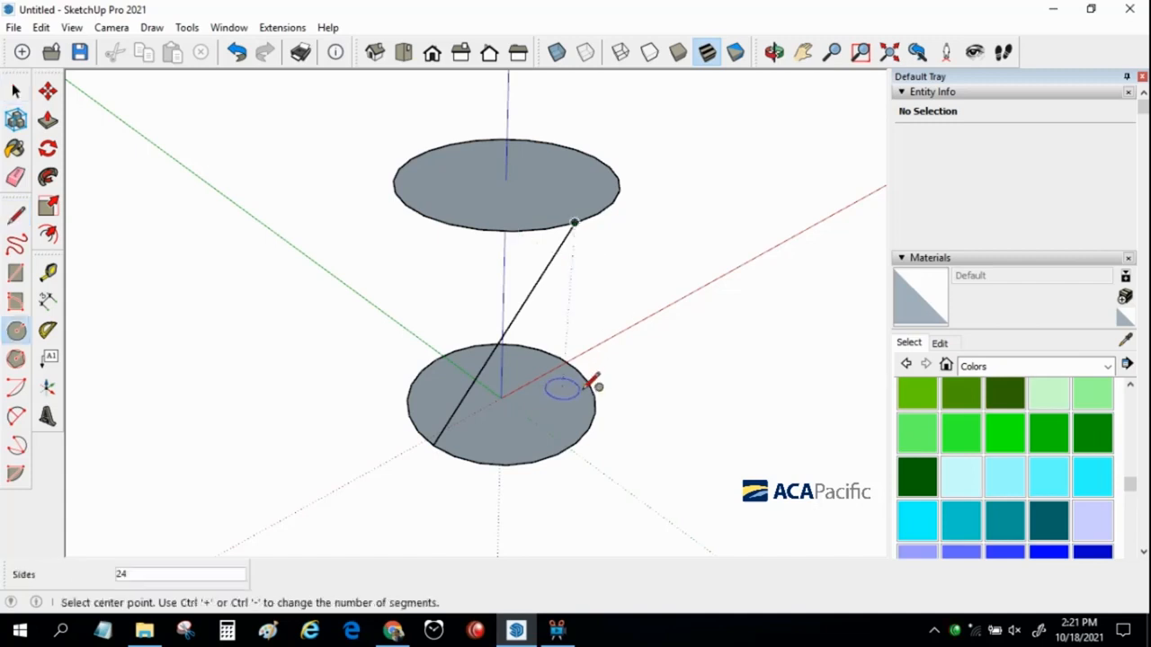
pyautogui.scroll(6, 456, 437)
pyautogui.click(383, 462)
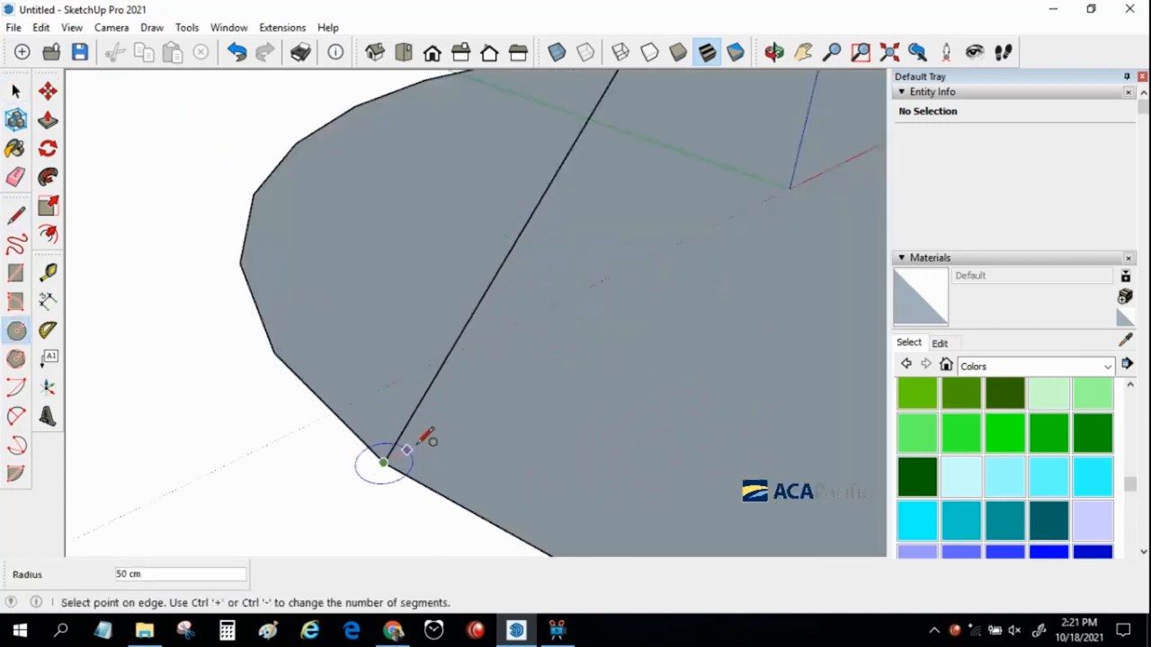
pyautogui.click(426, 437)
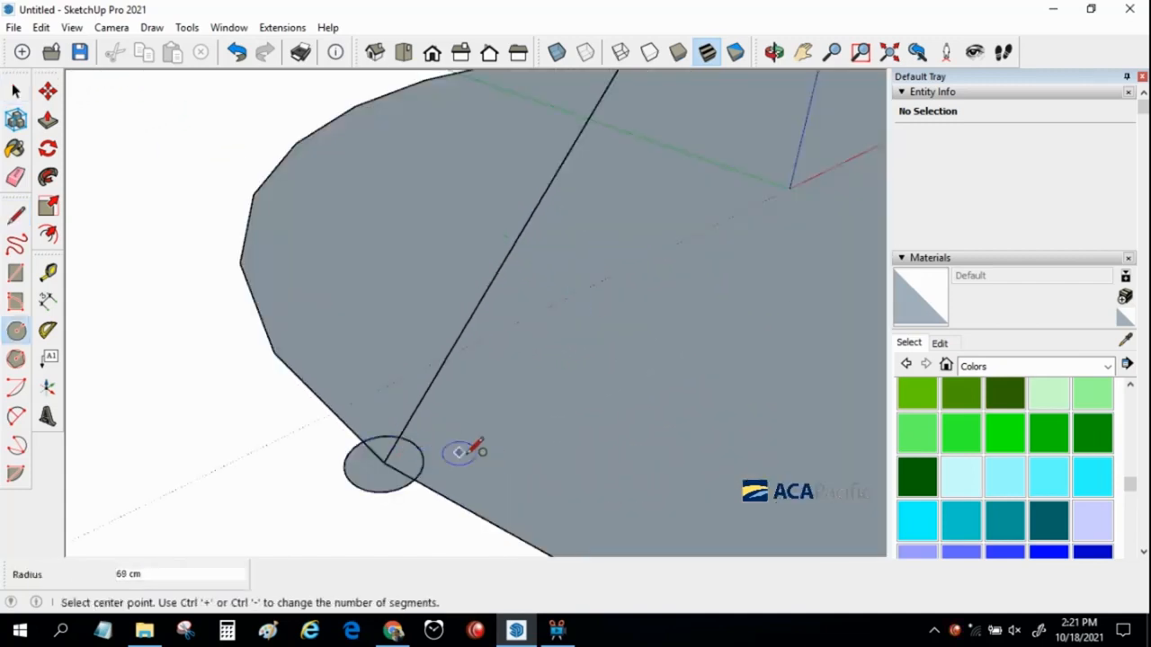
# Sweep the small circle along the slanted line with Follow Me to form a tube between the discs
pyautogui.scroll(-6, 462, 452)
pyautogui.moveTo(488, 437); pyautogui.dragTo(504, 346, button='middle')
pyautogui.press('p')
pyautogui.press('space')
pyautogui.click(528, 335)
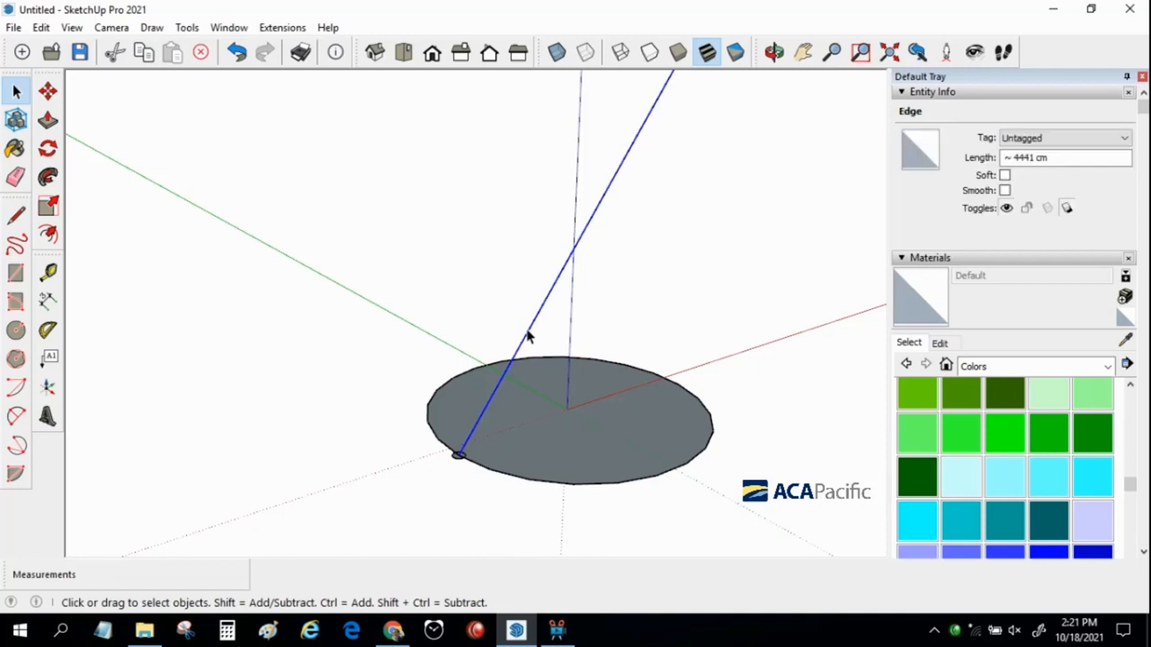
pyautogui.click(48, 178)
pyautogui.scroll(2, 454, 468)
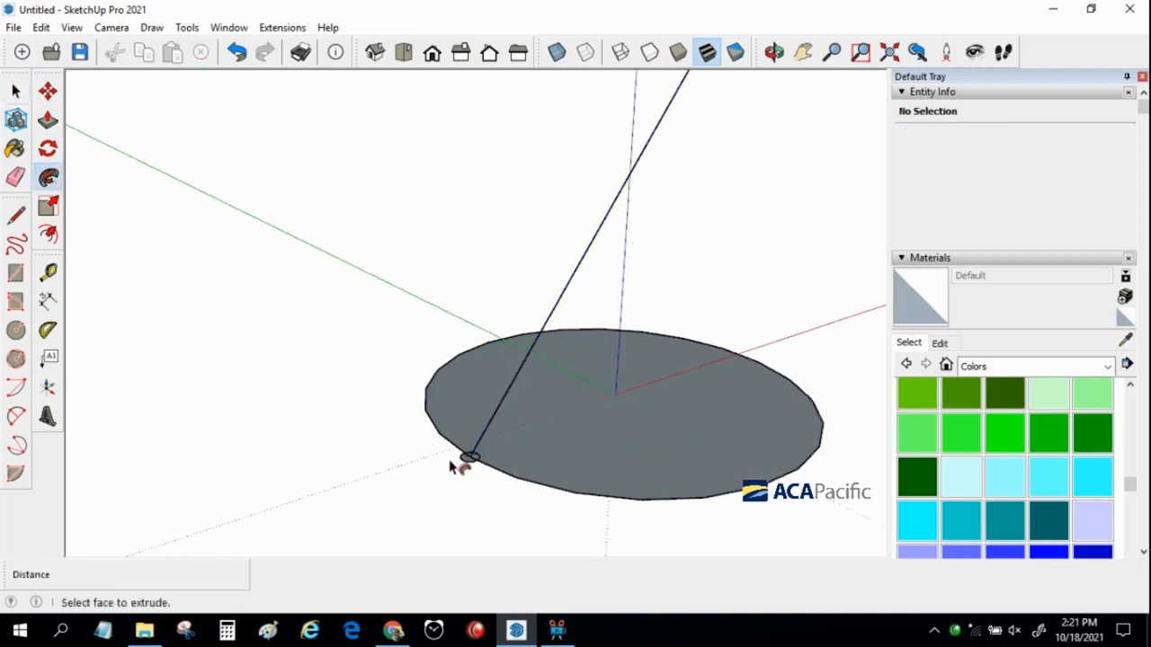
pyautogui.click(470, 457)
pyautogui.scroll(-2, 465, 464)
pyautogui.press('space')
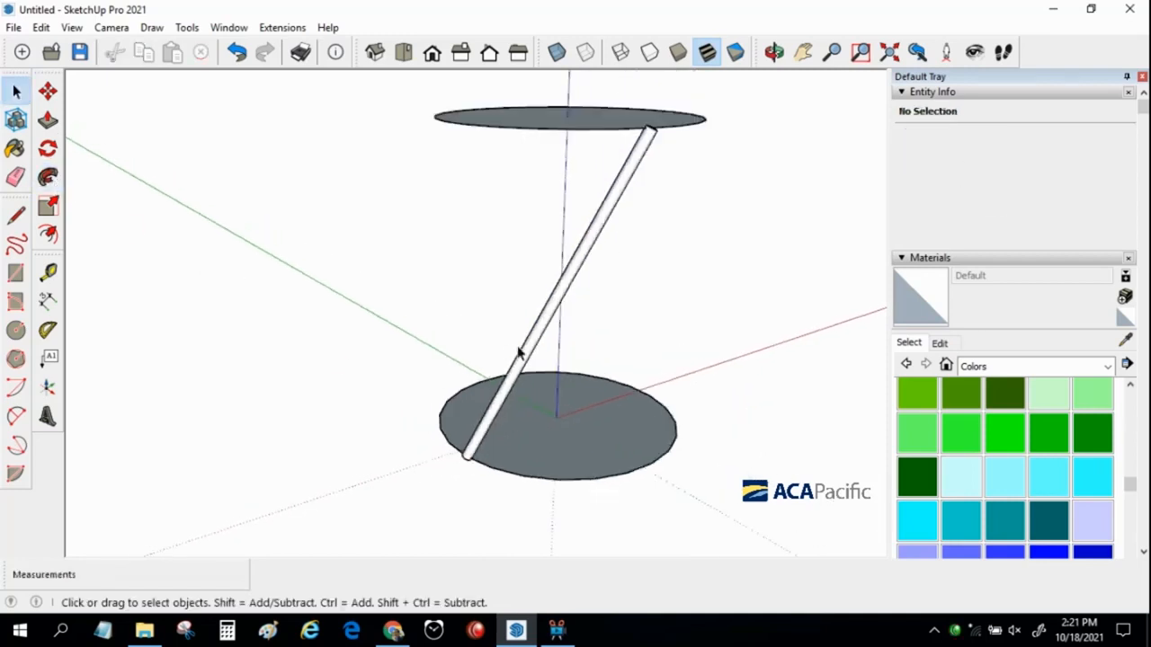
# Select the whole slanted tube and make it a component with the default settings
pyautogui.tripleClick(528, 354)
pyautogui.rightClick(528, 353)
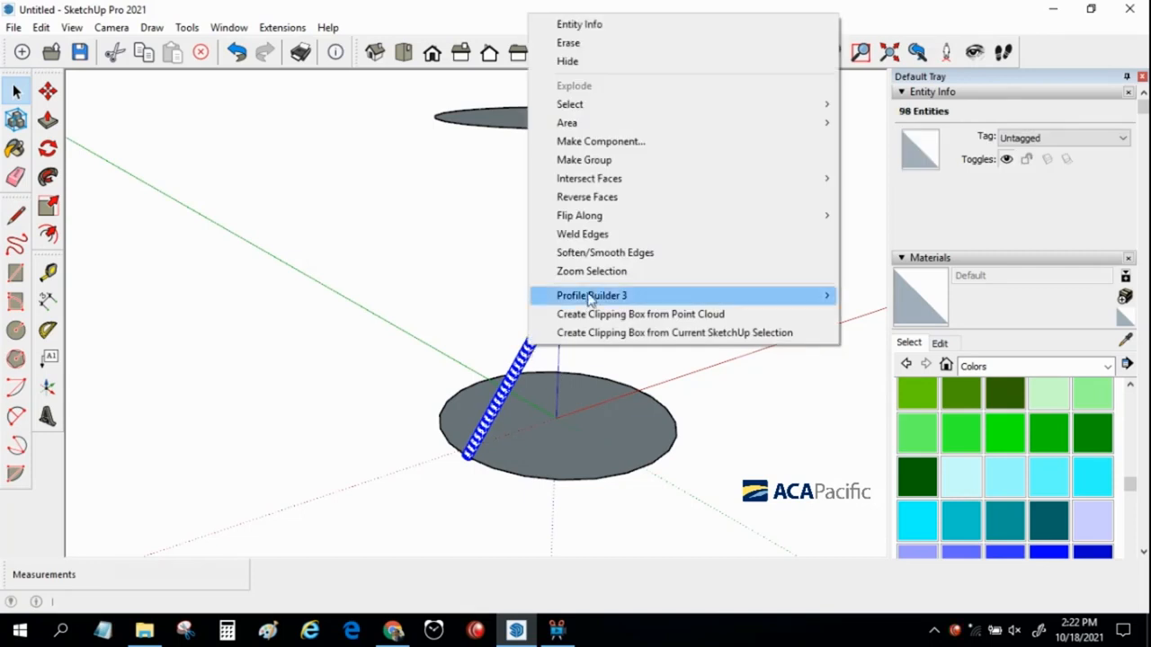
pyautogui.click(599, 142)
pyautogui.click(676, 561)
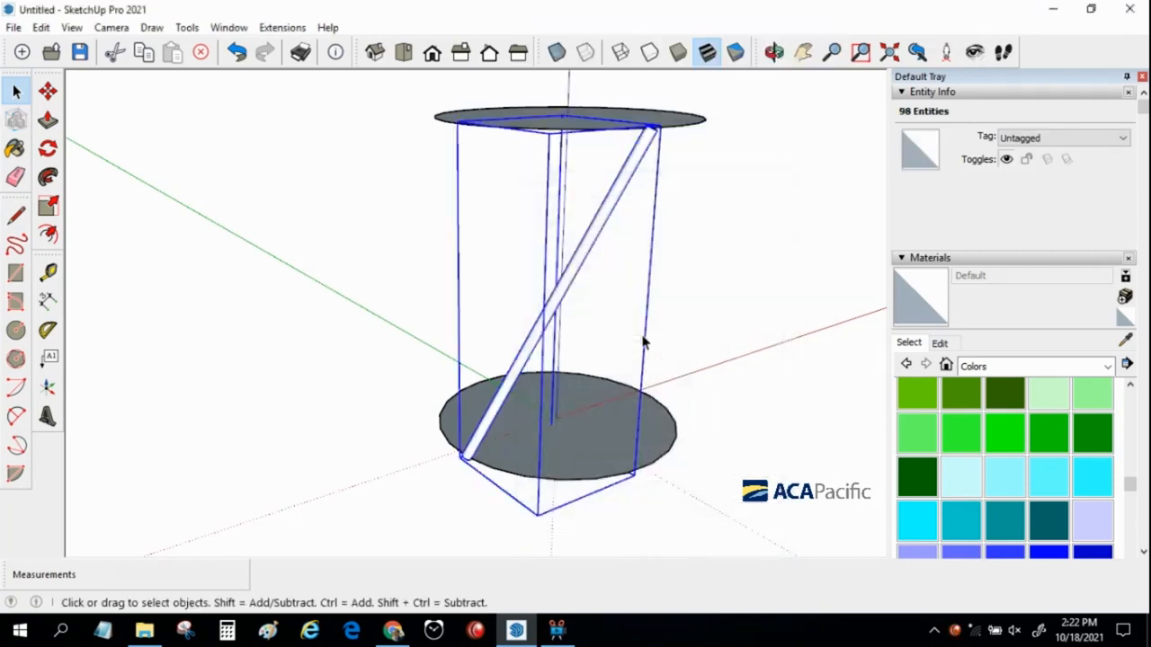
# Rotate a copy of the tube component by 15 degrees about the lower disc's centre
pyautogui.click(48, 149)
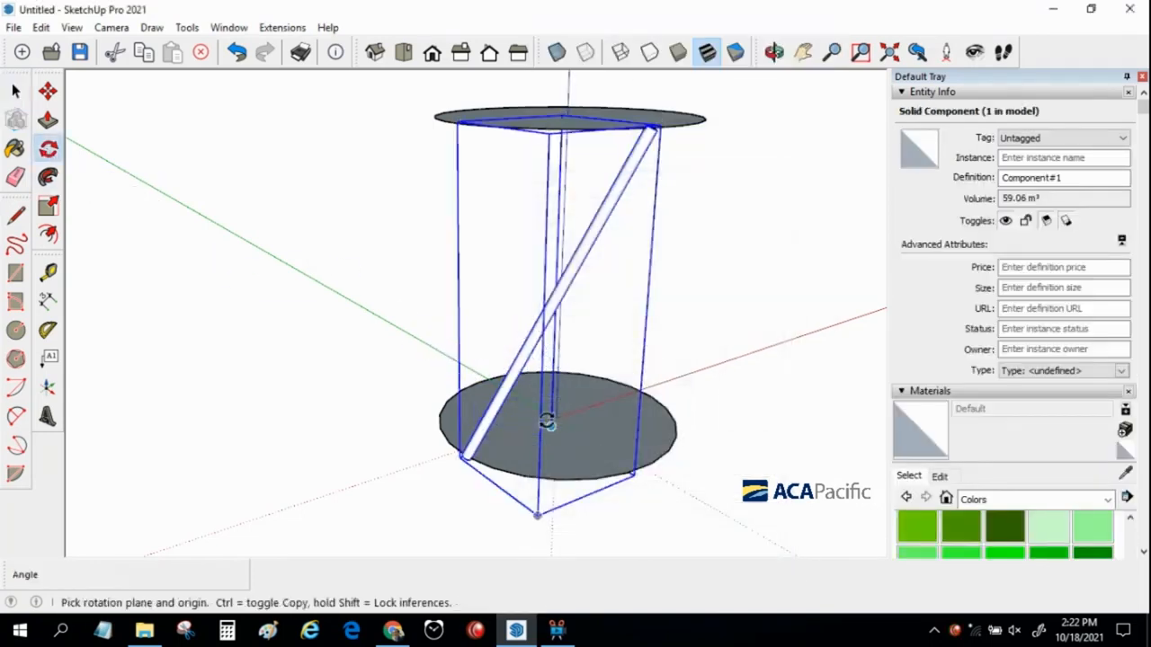
pyautogui.scroll(5, 558, 424)
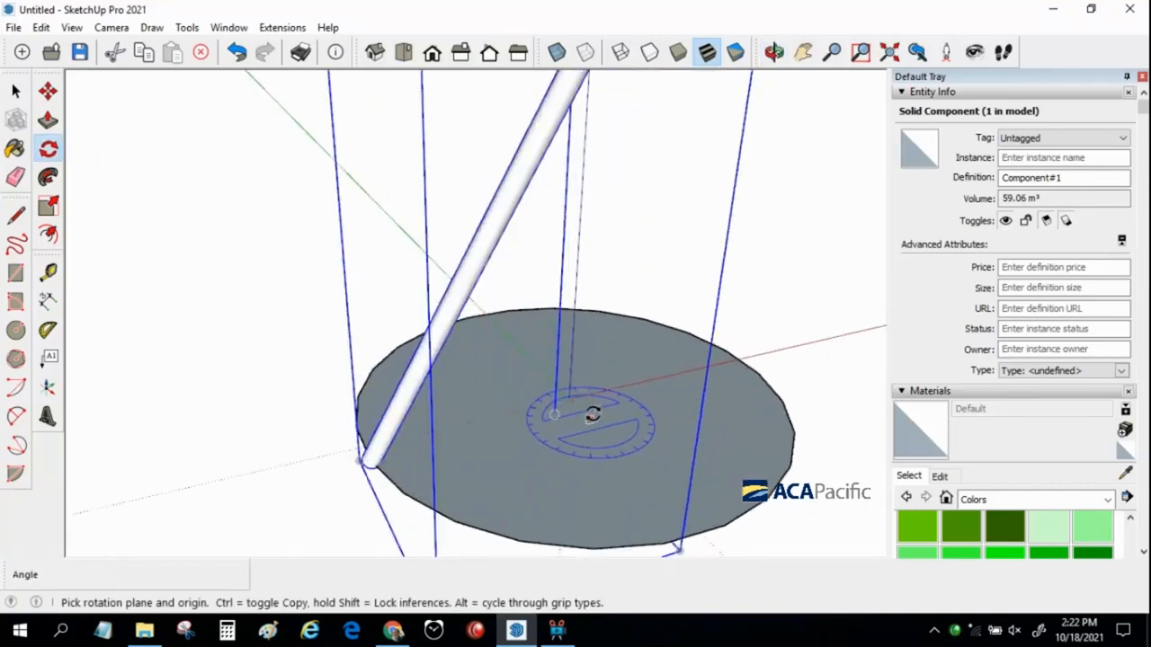
pyautogui.click(569, 399)
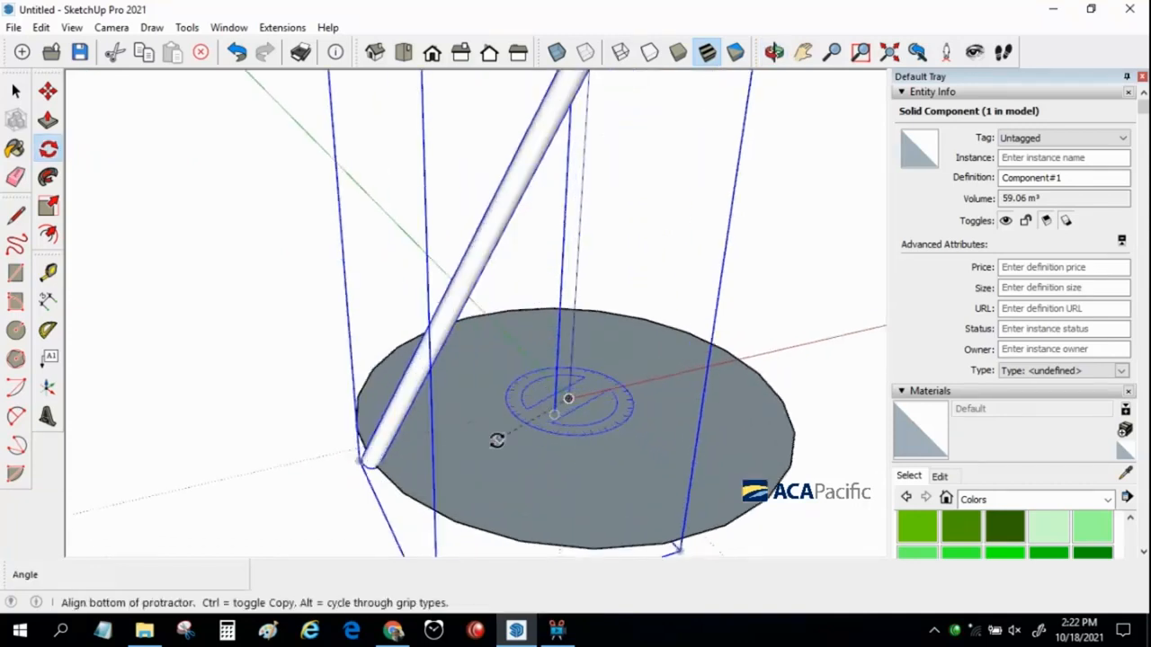
pyautogui.press('ctrl')
pyautogui.click(410, 490)
pyautogui.click(450, 521)
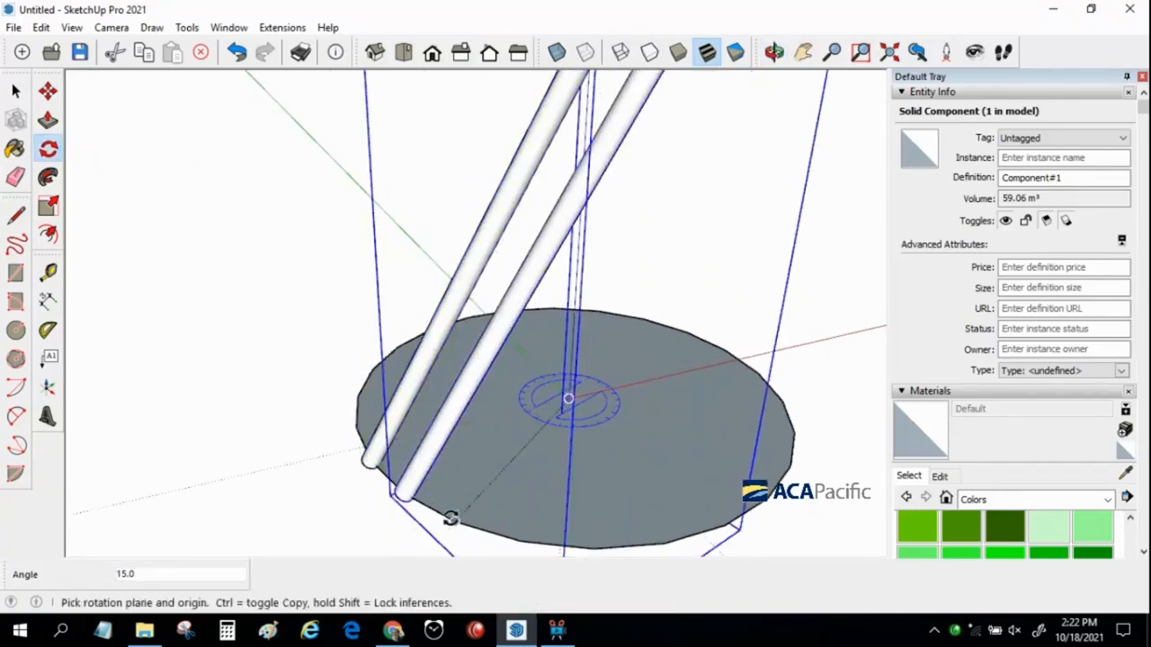
# Array the rotated copy around the full circle to make 24 tubes in total
pyautogui.write('2')
pyautogui.press('Return')
pyautogui.scroll(-5, 449, 514)
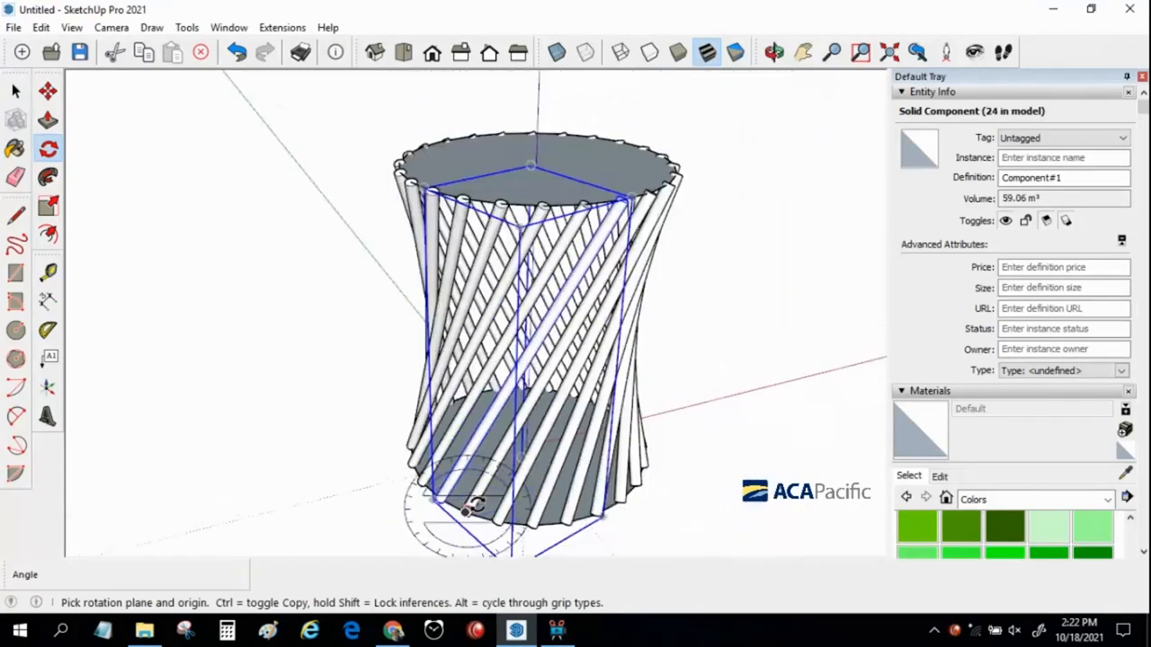
pyautogui.press('space')
pyautogui.moveTo(637, 438); pyautogui.dragTo(427, 221, button='middle')
pyautogui.moveTo(510, 402); pyautogui.dragTo(366, 360, button='middle')
pyautogui.scroll(2, 366, 360)
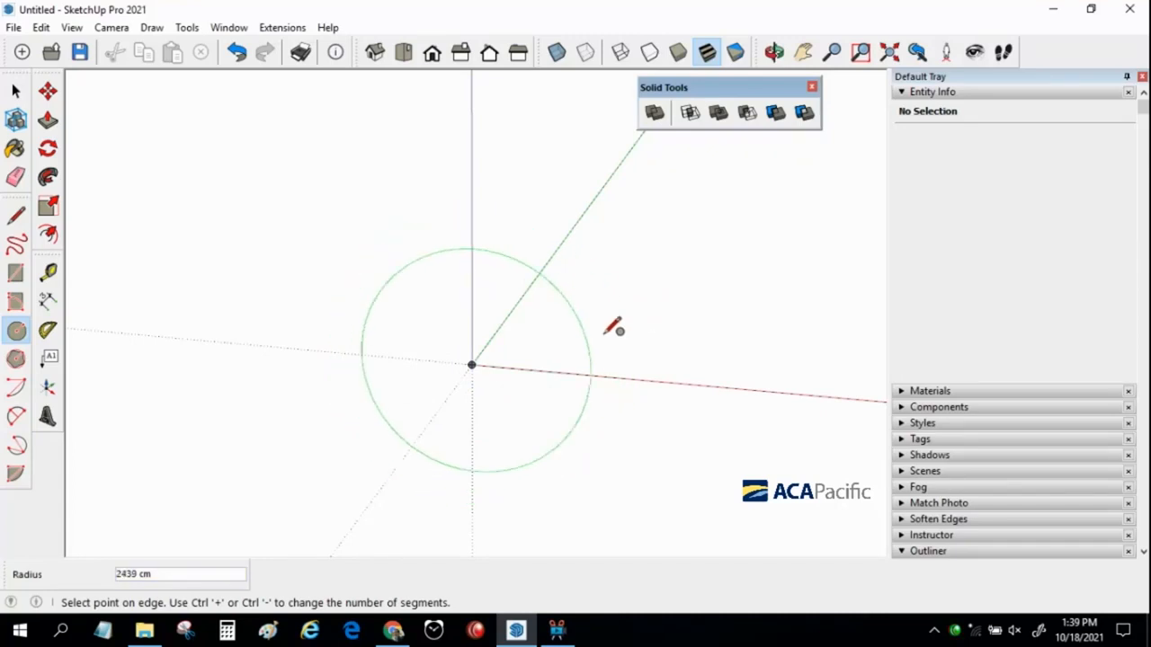
# Draw an upright circle centred on the origin and offset its edge inward by about 266 cm
pyautogui.click(552, 348)
pyautogui.press('f')
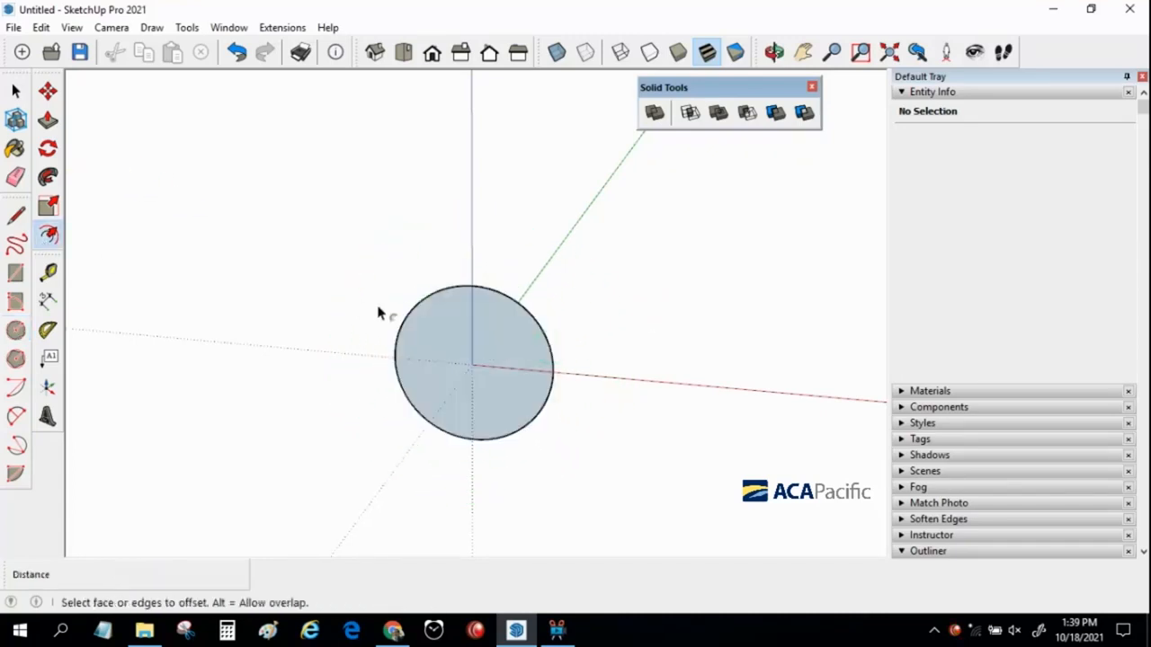
pyautogui.scroll(2, 395, 315)
pyautogui.click(411, 312)
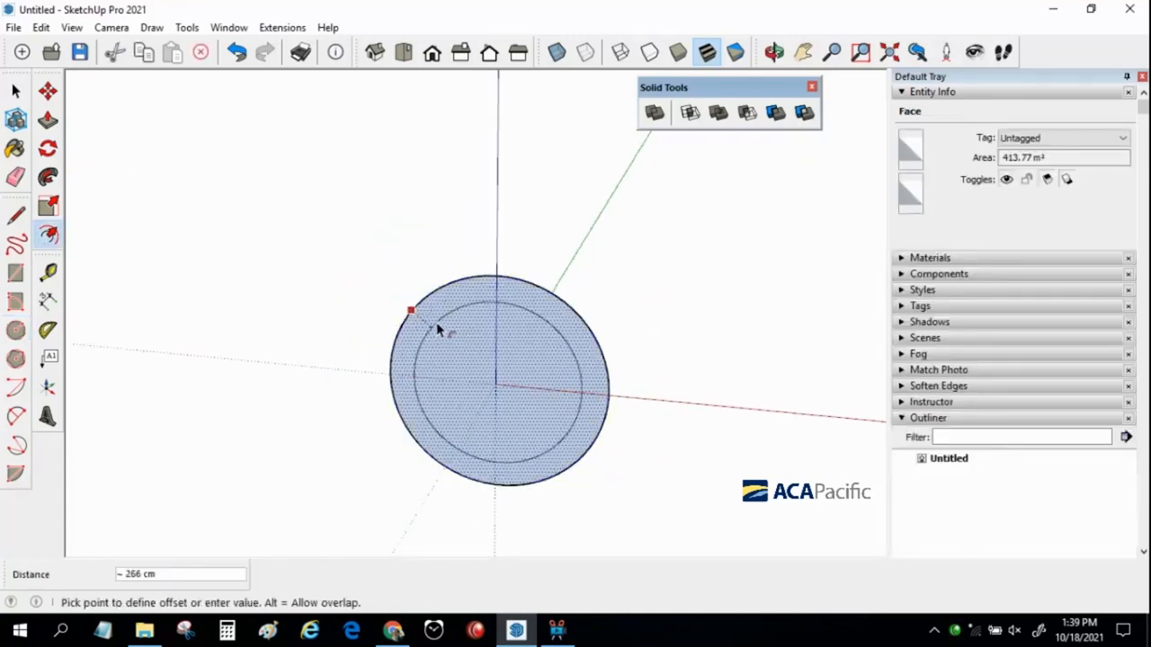
pyautogui.click(436, 322)
# Delete the inner circle's face and make the remaining ring a component with the default settings
pyautogui.press('space')
pyautogui.click(452, 338)
pyautogui.press('Delete')
pyautogui.doubleClick(462, 296)
pyautogui.rightClick(463, 297)
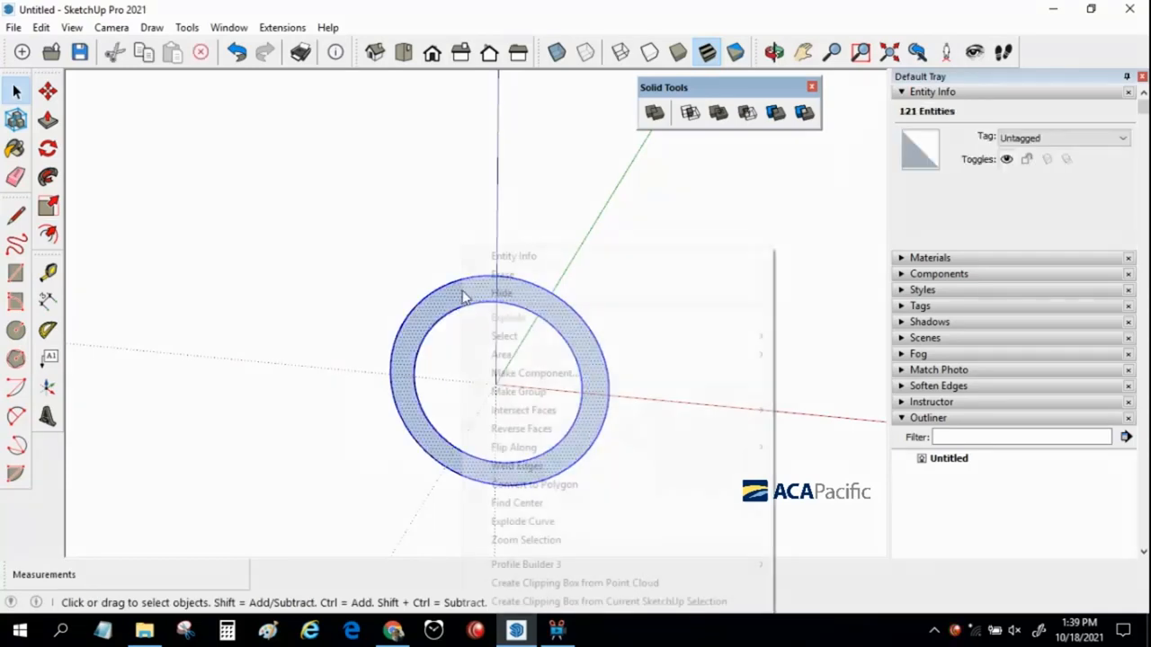
pyautogui.click(518, 372)
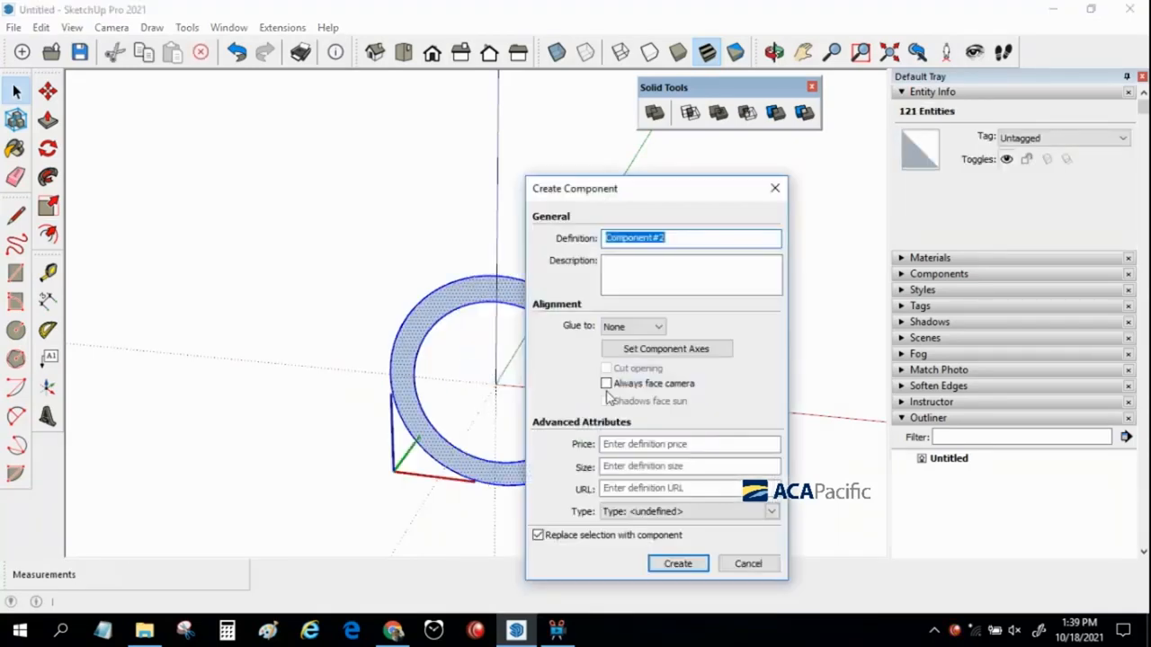
pyautogui.click(677, 564)
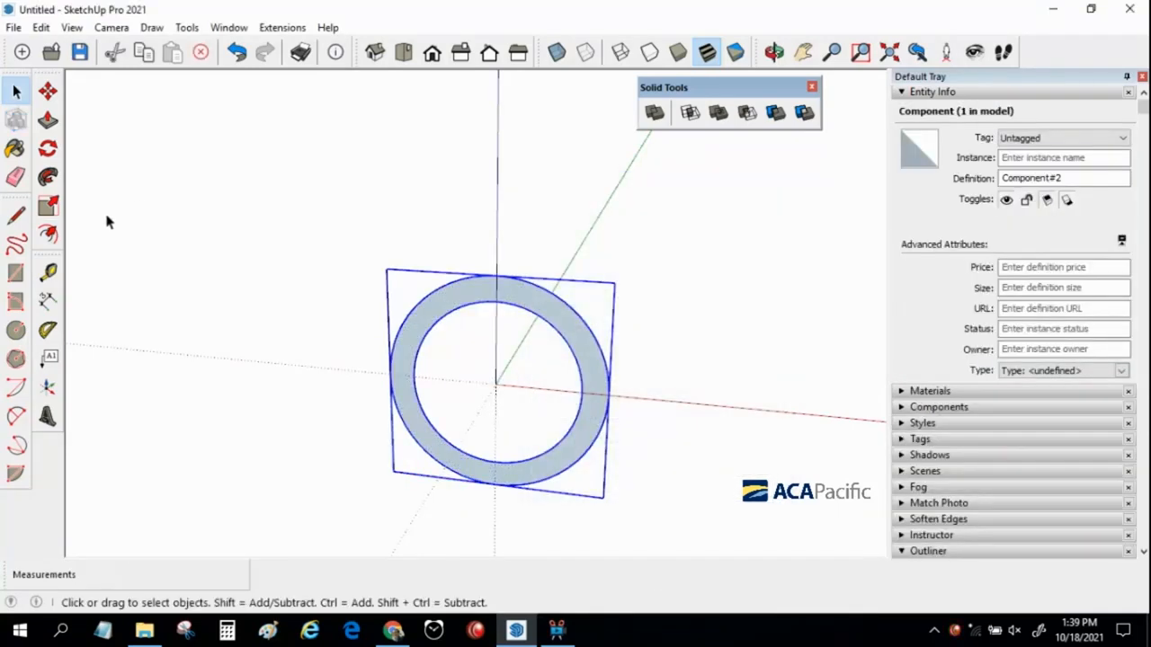
# Rotate a copy of the ring component about the vertical axis through the origin so the two rings cross
pyautogui.click(55, 158)
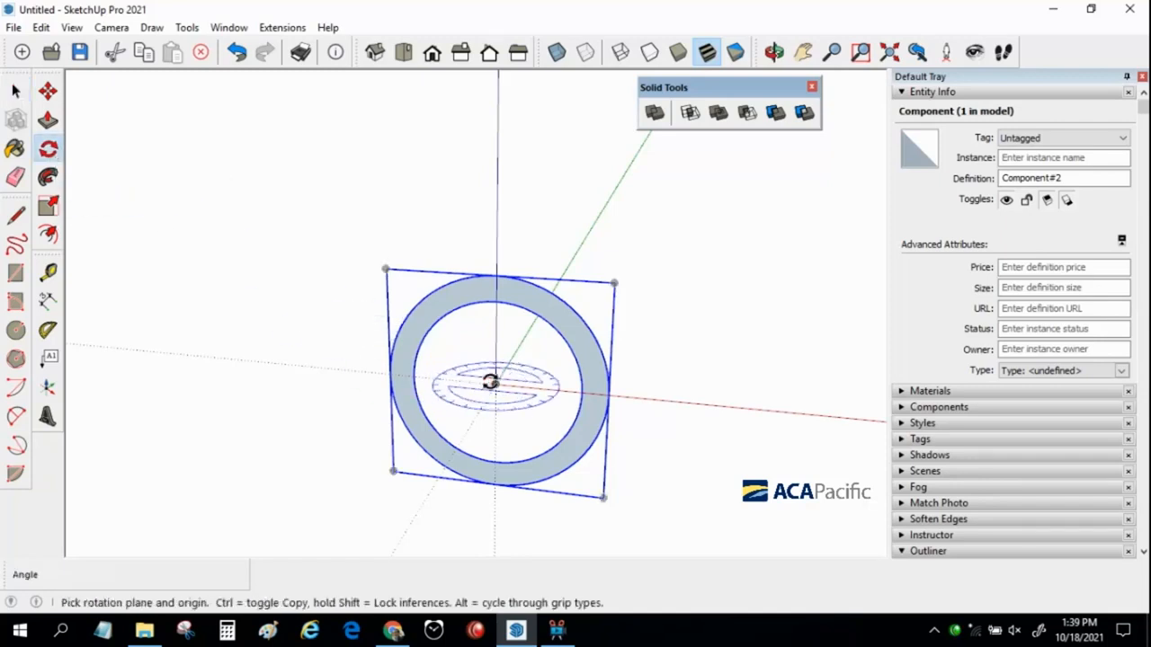
pyautogui.click(710, 415)
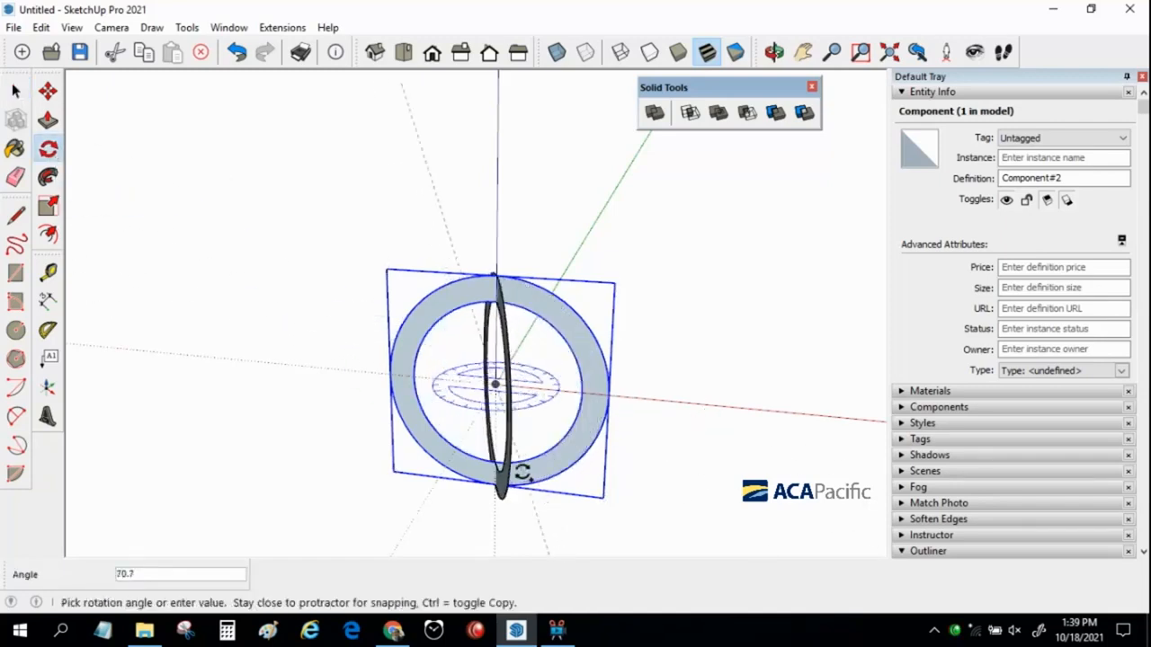
pyautogui.click(422, 508)
pyautogui.moveTo(422, 509); pyautogui.dragTo(568, 436, button='middle')
pyautogui.press('space')
# Edit the ring component and extrude its face in both directions so the two hollow tubes cross through each other
pyautogui.doubleClick(435, 351)
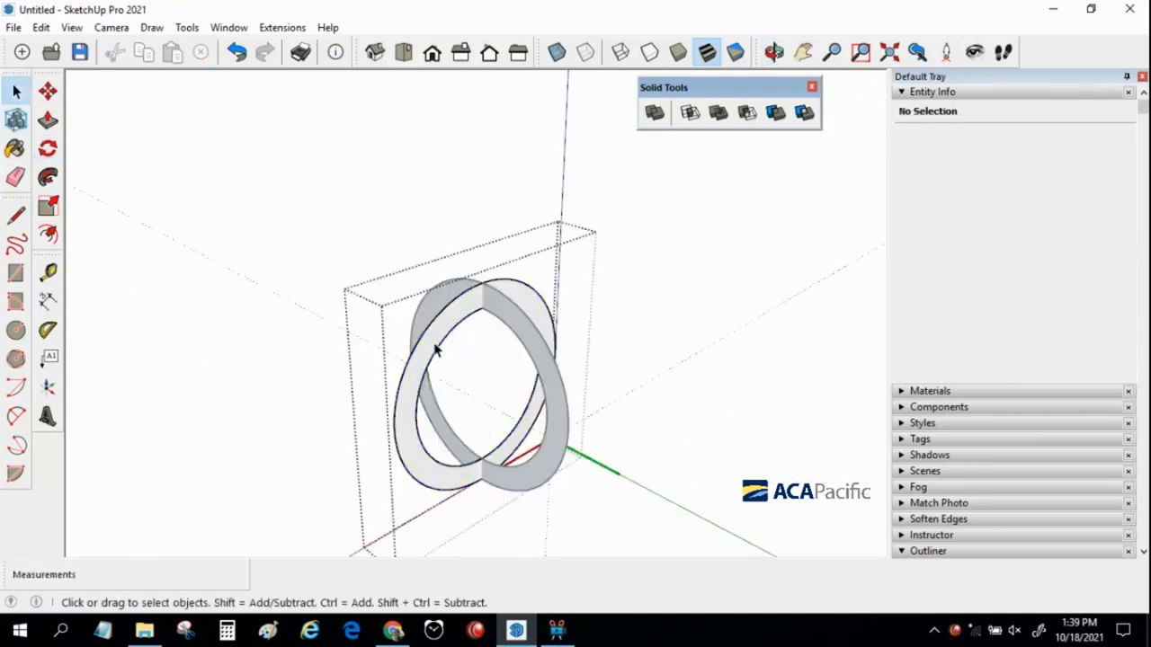
pyautogui.press('p')
pyautogui.click(437, 350)
pyautogui.click(544, 409)
pyautogui.moveTo(451, 398); pyautogui.dragTo(673, 365, button='middle')
pyautogui.click(573, 361)
pyautogui.click(569, 363)
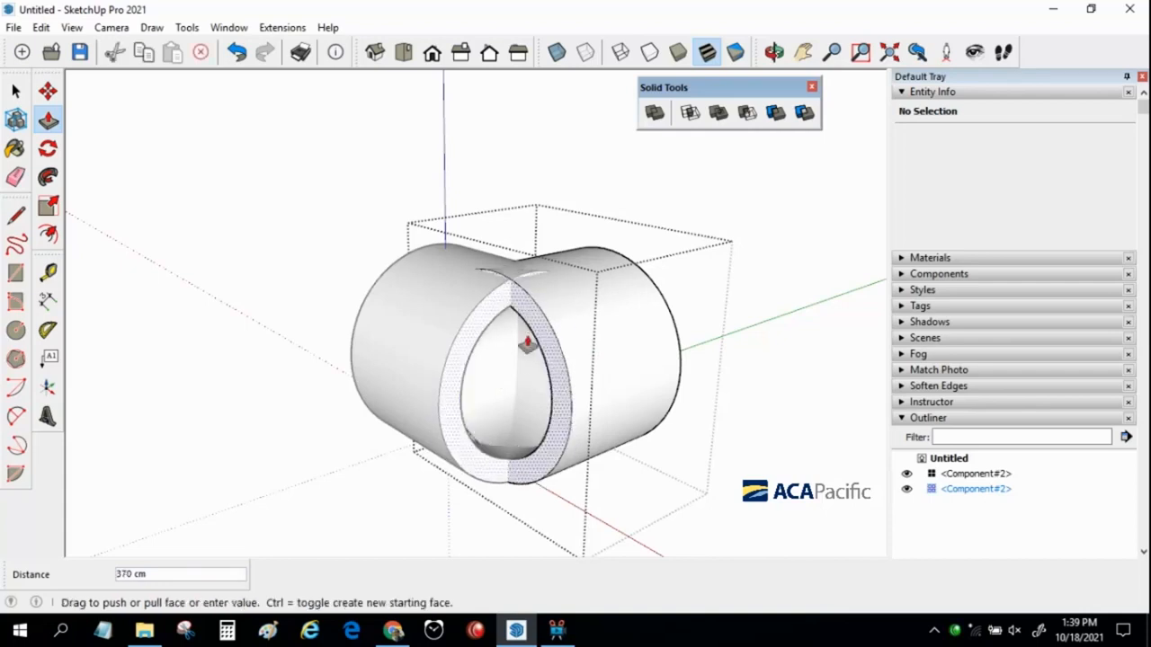
pyautogui.click(424, 380)
pyautogui.press('space')
# Intersect the two crossing tubes with the Intersect solid tool, keeping only their common volume
pyautogui.moveTo(309, 181); pyautogui.dragTo(576, 179, button='middle')
pyautogui.click(690, 113)
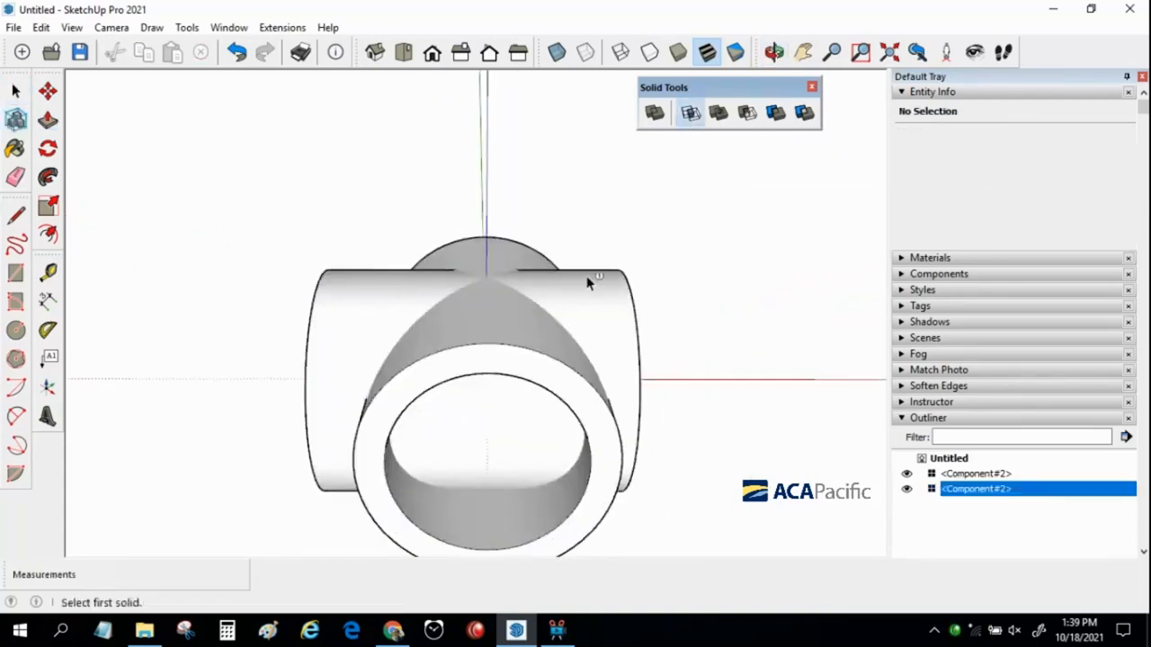
pyautogui.click(589, 283)
pyautogui.click(558, 375)
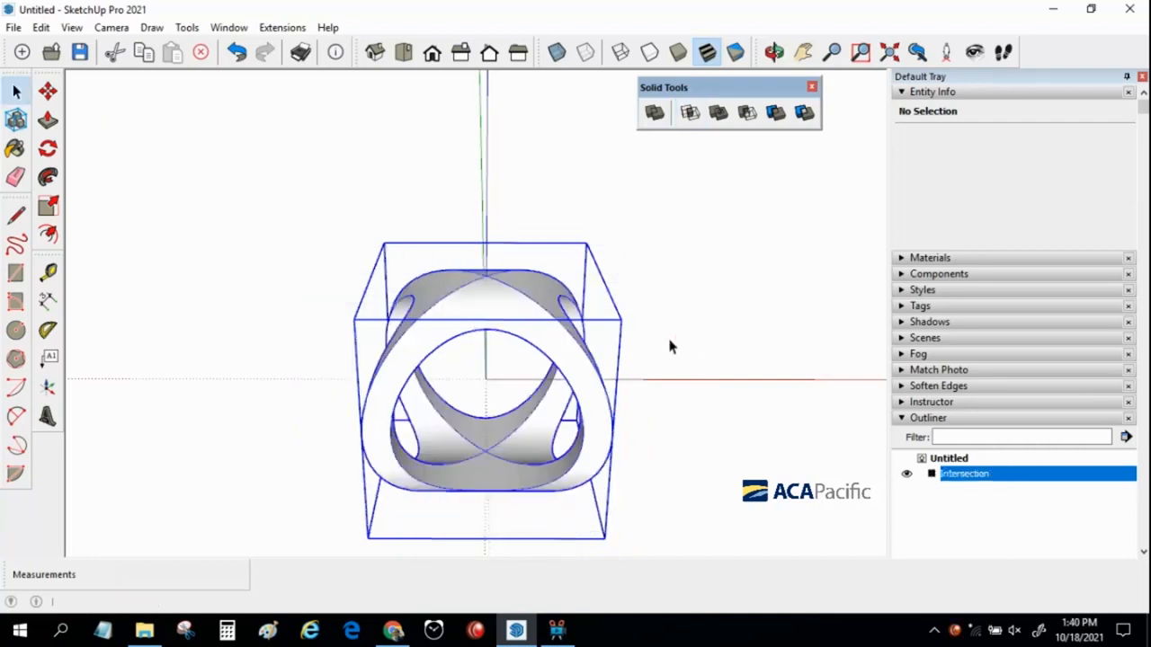
pyautogui.click(677, 354)
pyautogui.moveTo(678, 356); pyautogui.dragTo(532, 334, button='middle')
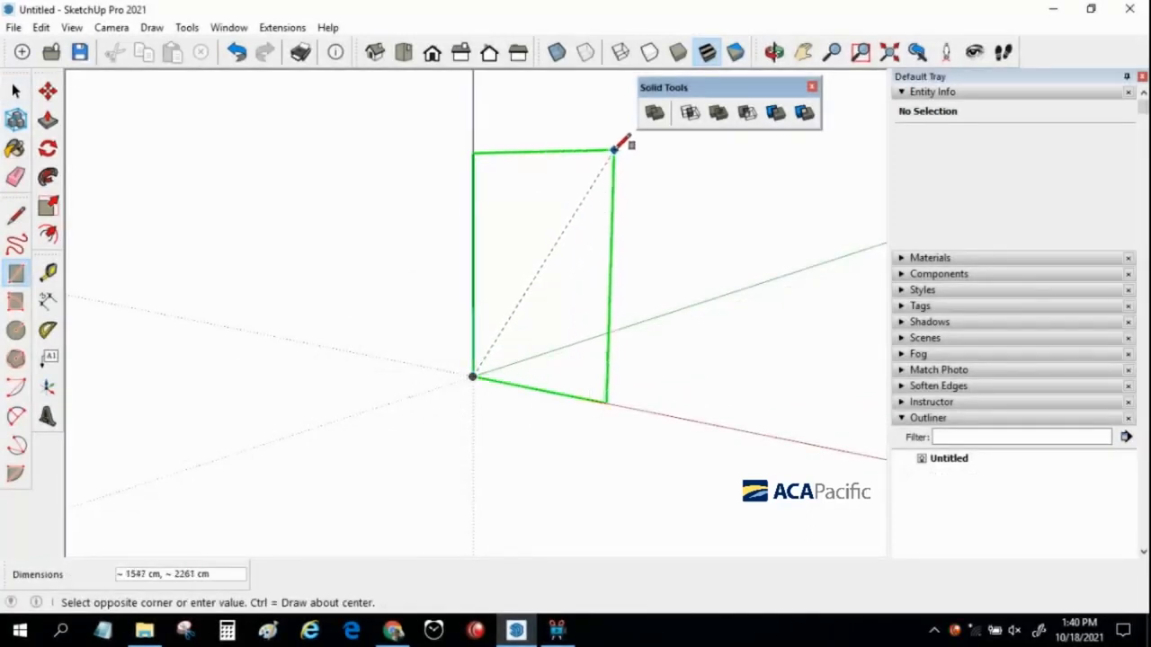
# Draw an upright rectangle about 1547 by 2261 cm from the origin and place vertical centre and horizontal guides across it
pyautogui.click(617, 144)
pyautogui.moveTo(629, 136); pyautogui.dragTo(619, 333, button='middle')
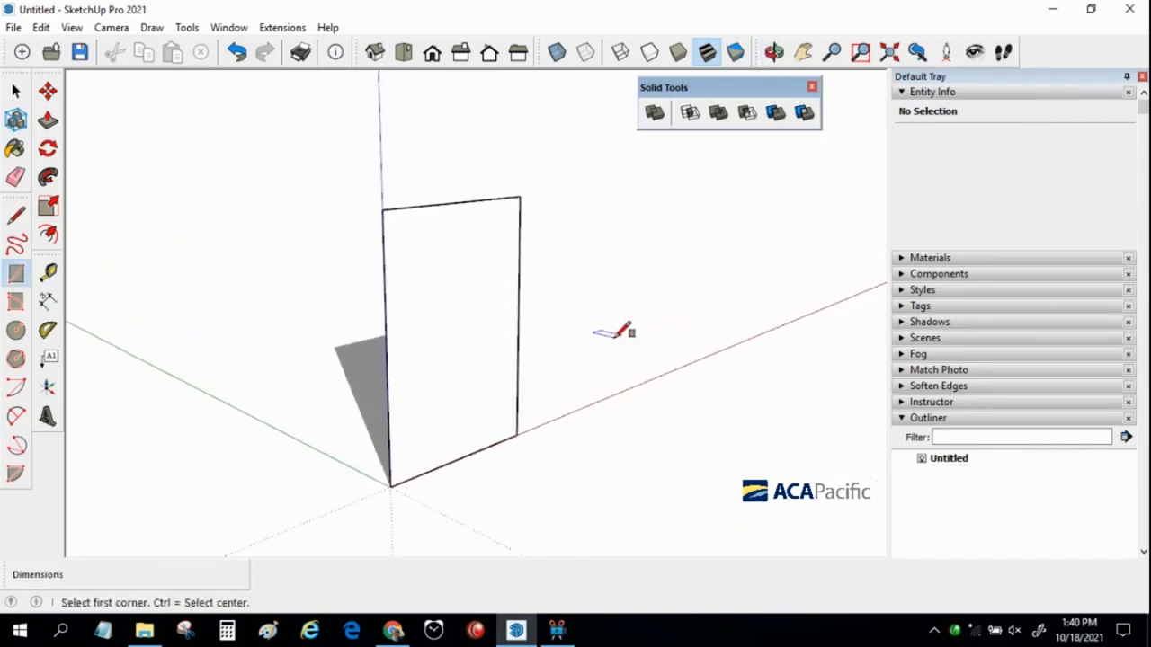
pyautogui.press('t')
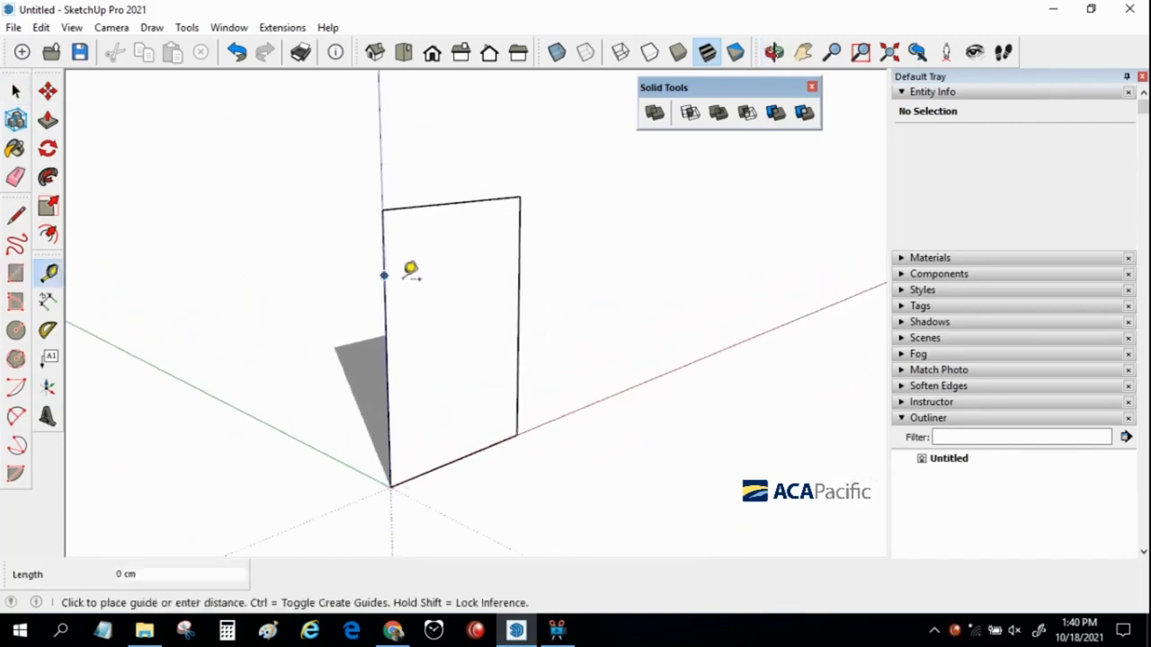
pyautogui.hotkey('ctrl', 'z')
pyautogui.click(449, 206)
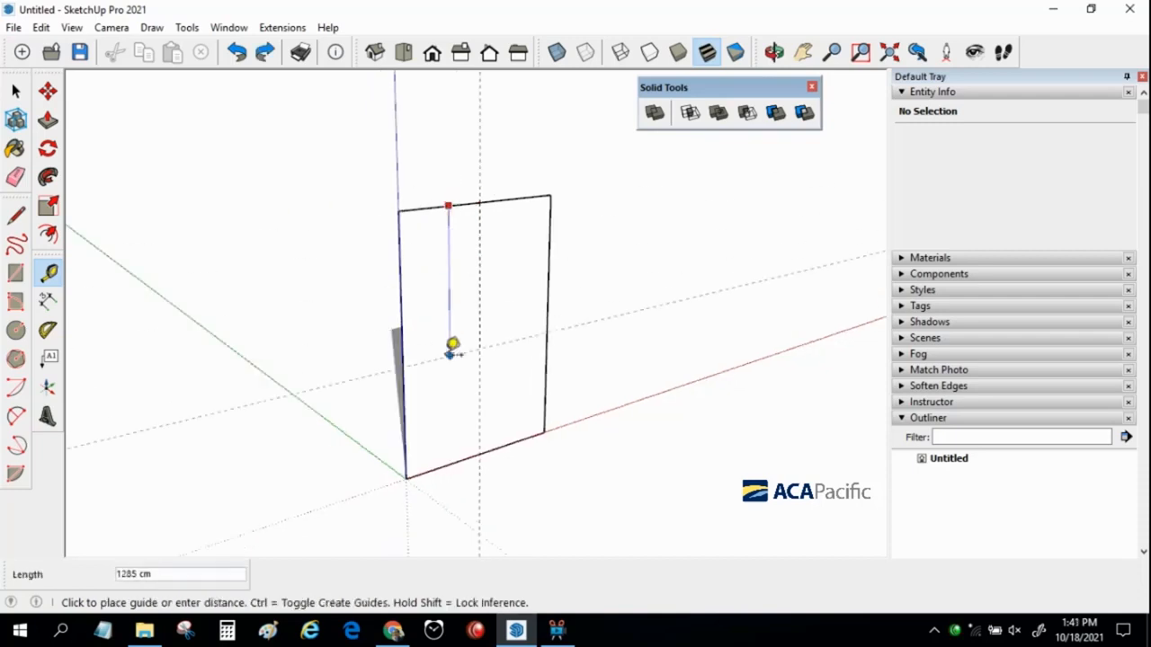
pyautogui.click(449, 363)
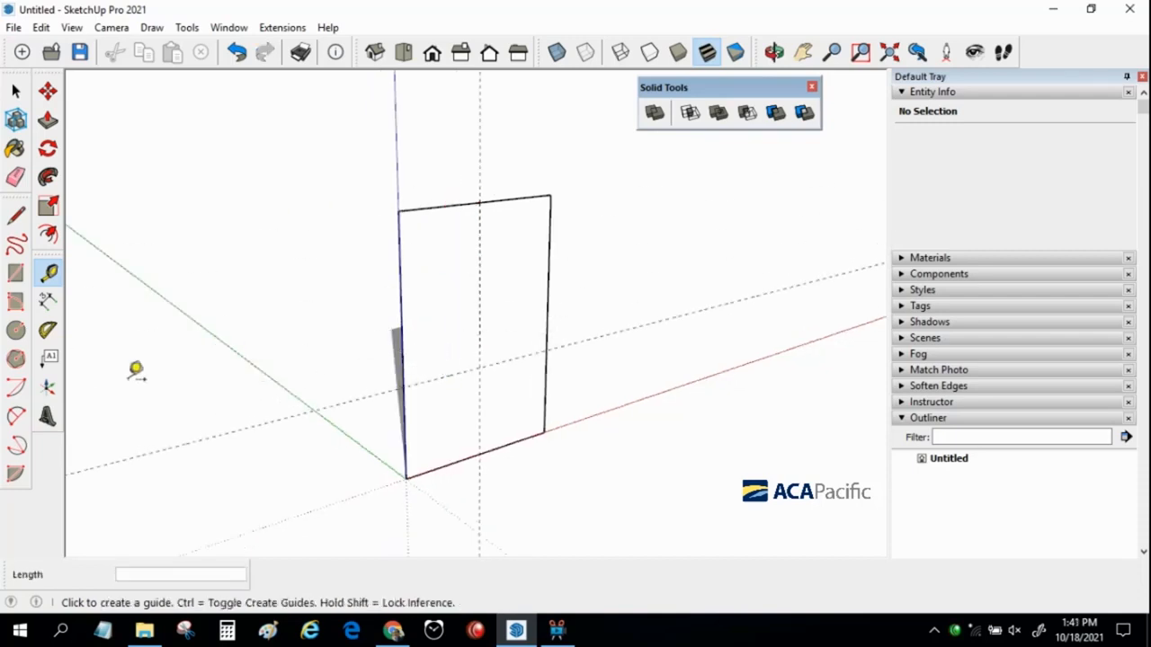
# Draw two arcs from the horizontal guide's side intersections to the rectangle's top midpoint, removing the corners outside the pointed arch
pyautogui.click(402, 384)
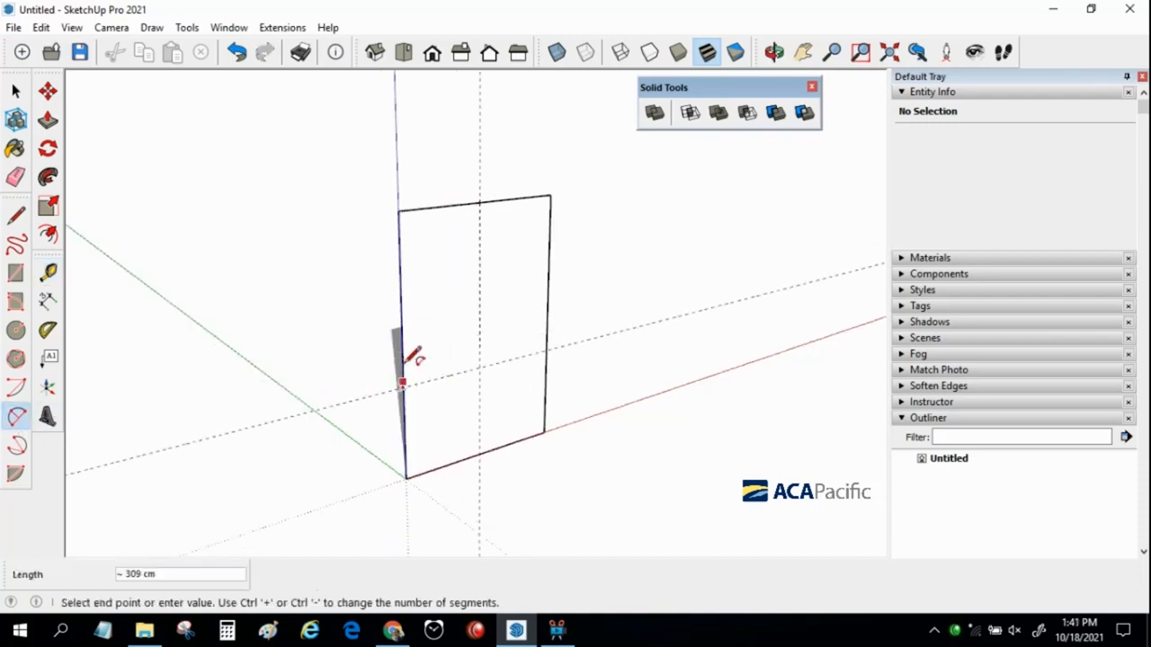
pyautogui.click(480, 202)
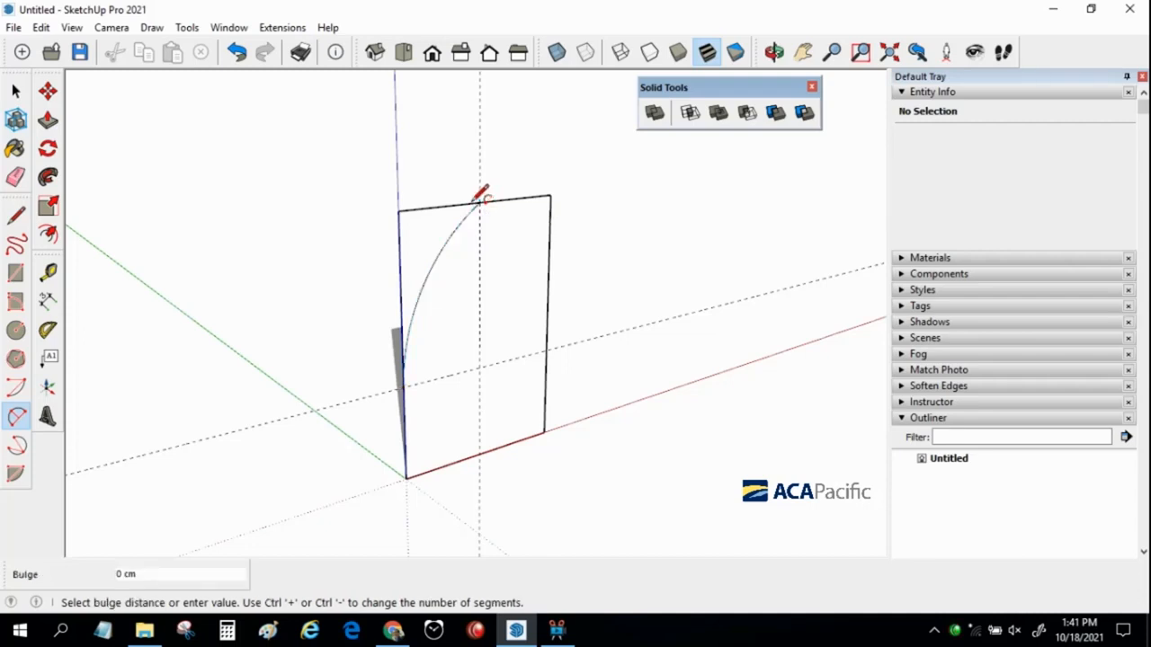
pyautogui.click(546, 351)
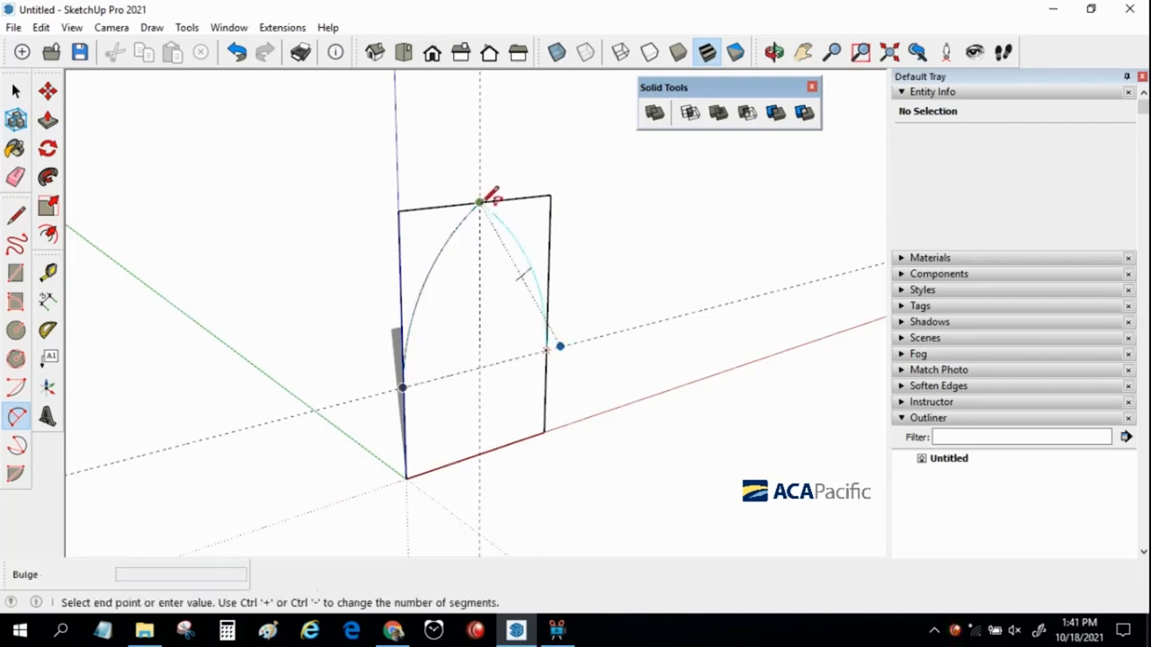
pyautogui.click(480, 202)
pyautogui.click(510, 192)
pyautogui.moveTo(510, 191)
pyautogui.mouseDown(button='middle')
pyautogui.moveTo(355, 208)
pyautogui.moveTo(561, 275)
pyautogui.mouseUp(button='middle')
pyautogui.press('e')
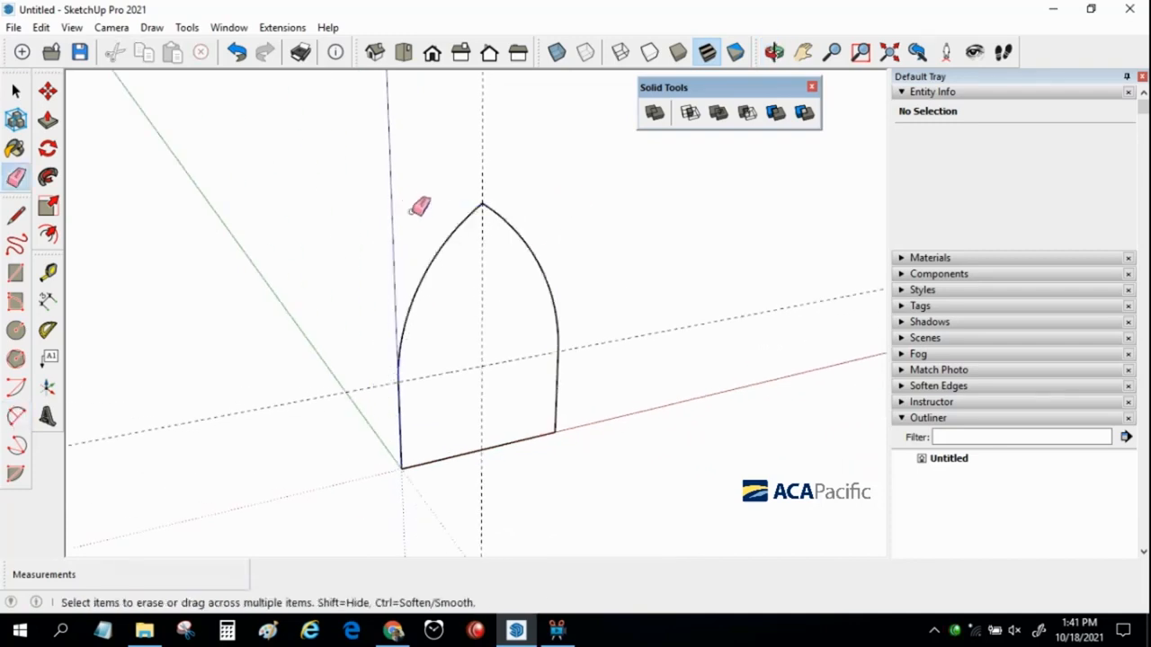
# Offset the arch's sides and curves inward by about 175 cm and erase the bottom edge between its legs
pyautogui.press('space')
pyautogui.click(405, 326)
pyautogui.keyDown('shift'); pyautogui.click(402, 401); pyautogui.keyUp('shift')
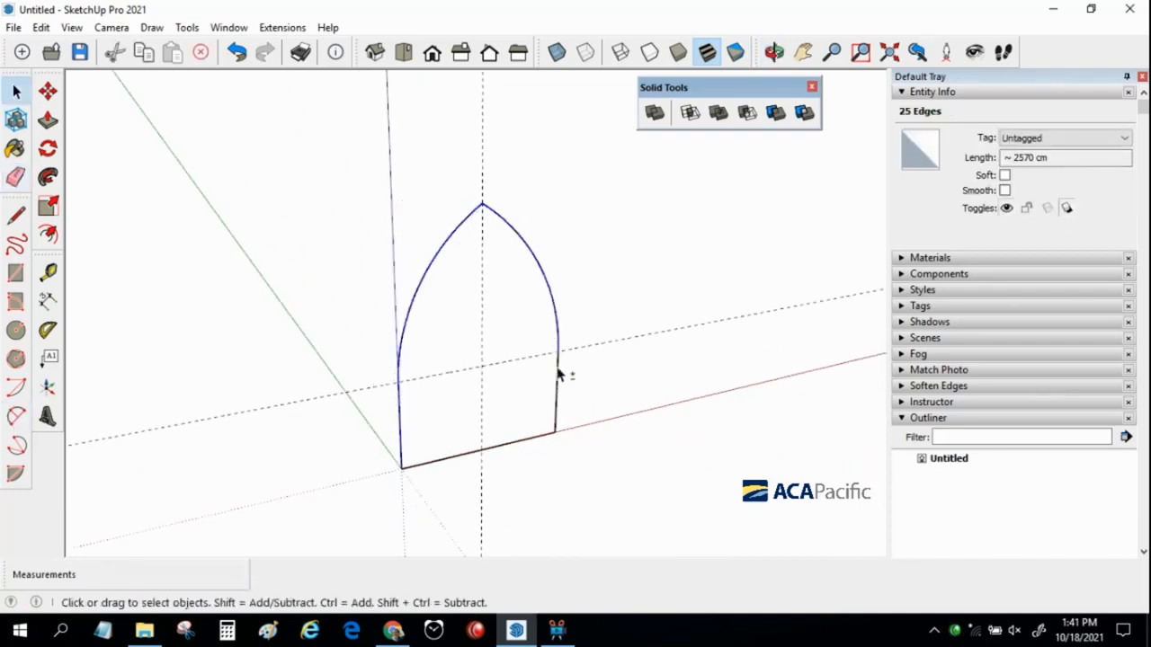
pyautogui.click(61, 239)
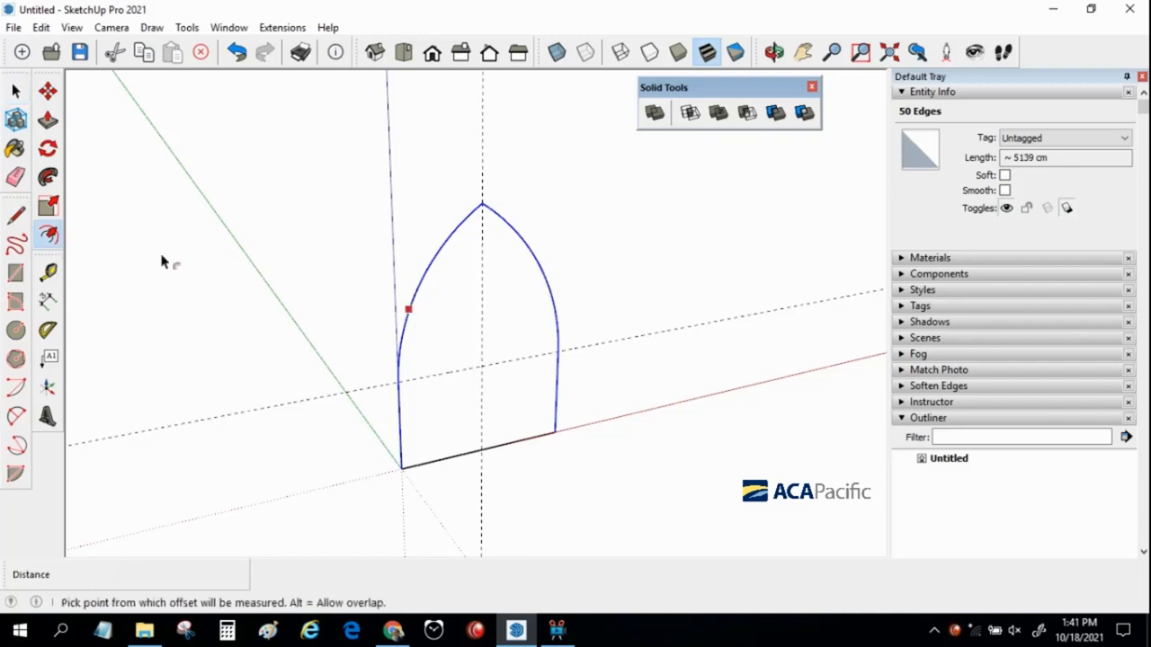
pyautogui.click(435, 257)
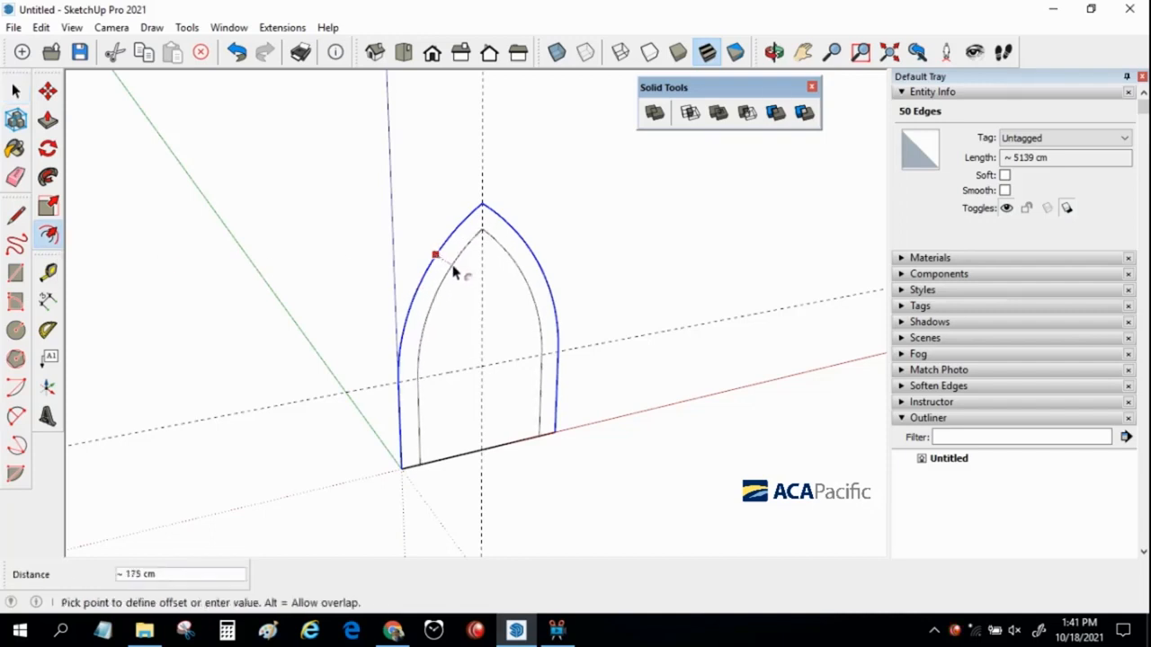
pyautogui.press('e')
pyautogui.click(492, 449)
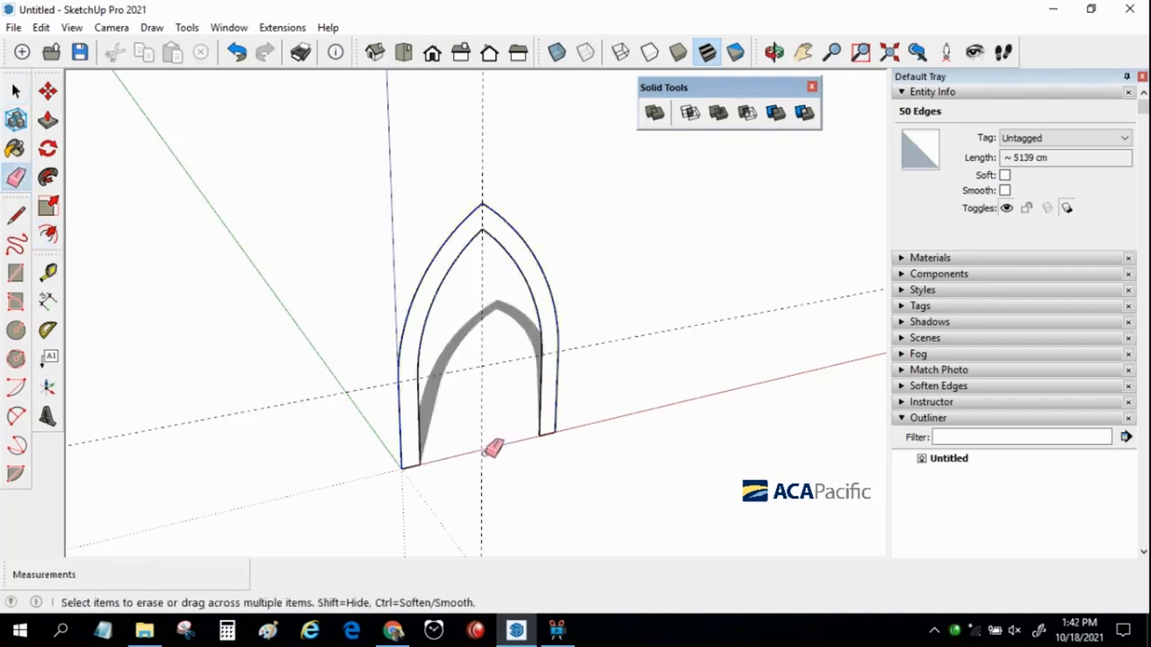
# Make the arch-shaped face and its edges a component with the default settings
pyautogui.moveTo(498, 344); pyautogui.dragTo(507, 326, button='middle')
pyautogui.press('space')
pyautogui.doubleClick(542, 308)
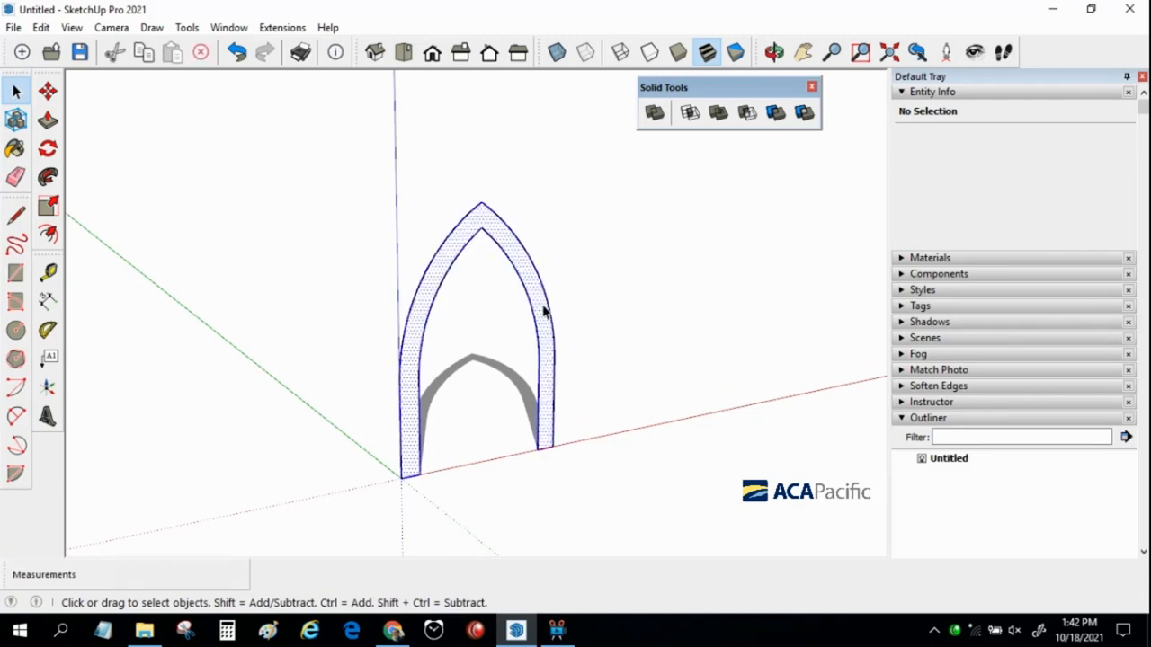
pyautogui.rightClick(542, 309)
pyautogui.click(591, 373)
pyautogui.click(676, 560)
# Rotate a copy of the arch component about the vertical axis through its apex so the two arches cross
pyautogui.moveTo(462, 262); pyautogui.dragTo(388, 297, button='middle')
pyautogui.click(389, 298)
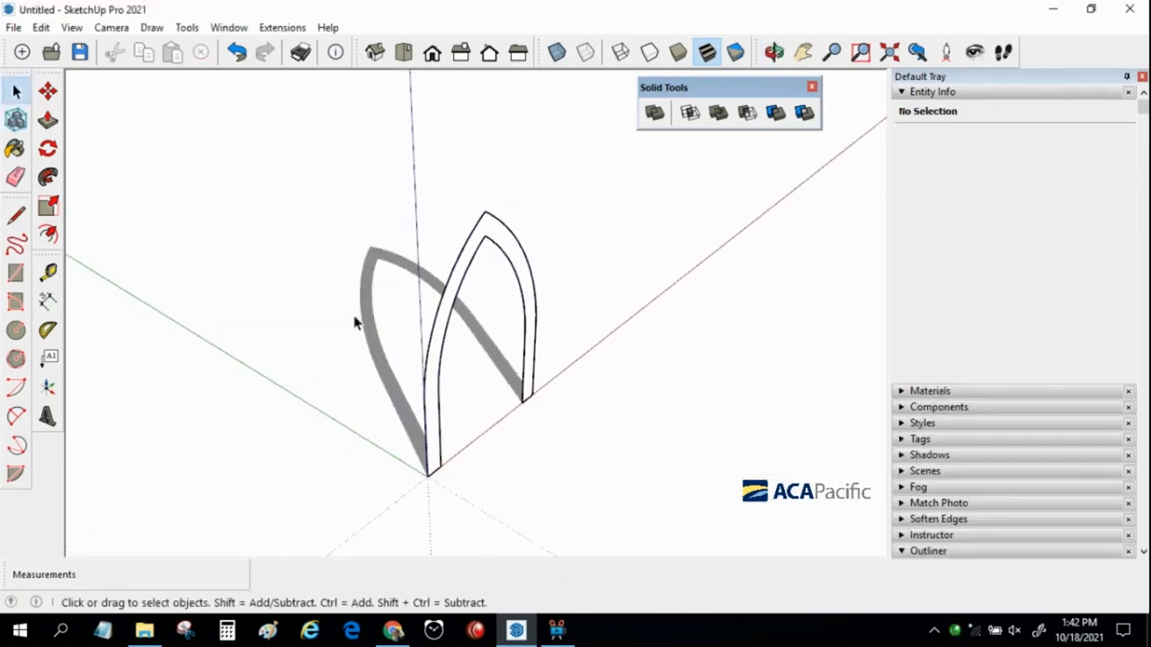
pyautogui.moveTo(338, 325); pyautogui.dragTo(336, 260, button='middle')
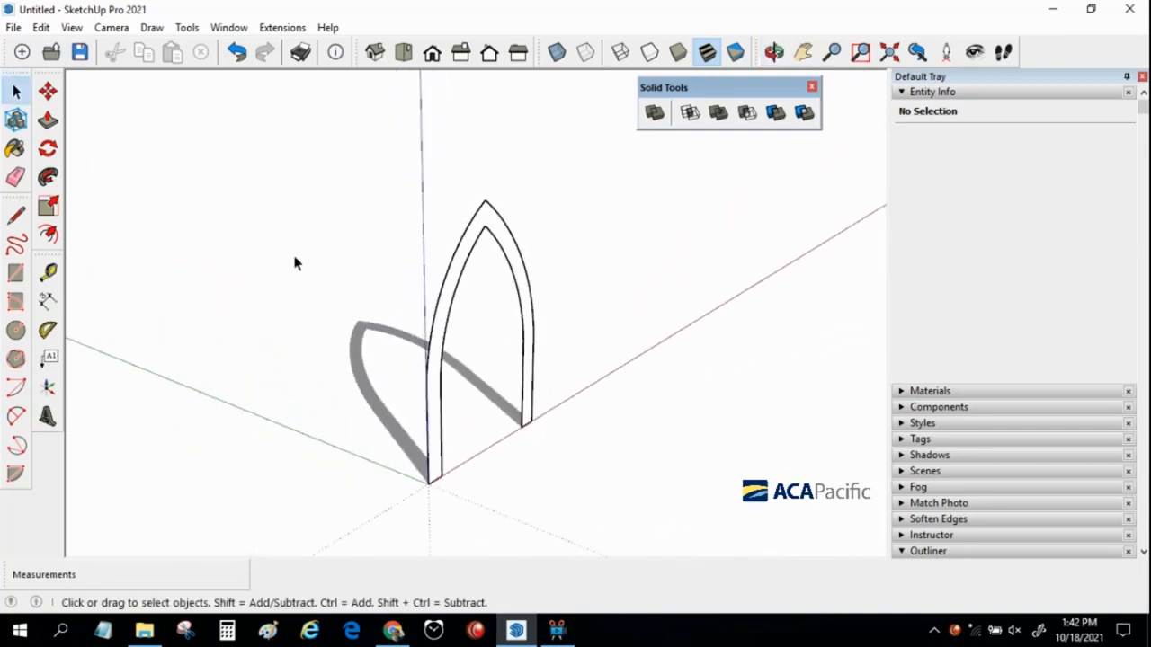
pyautogui.click(49, 151)
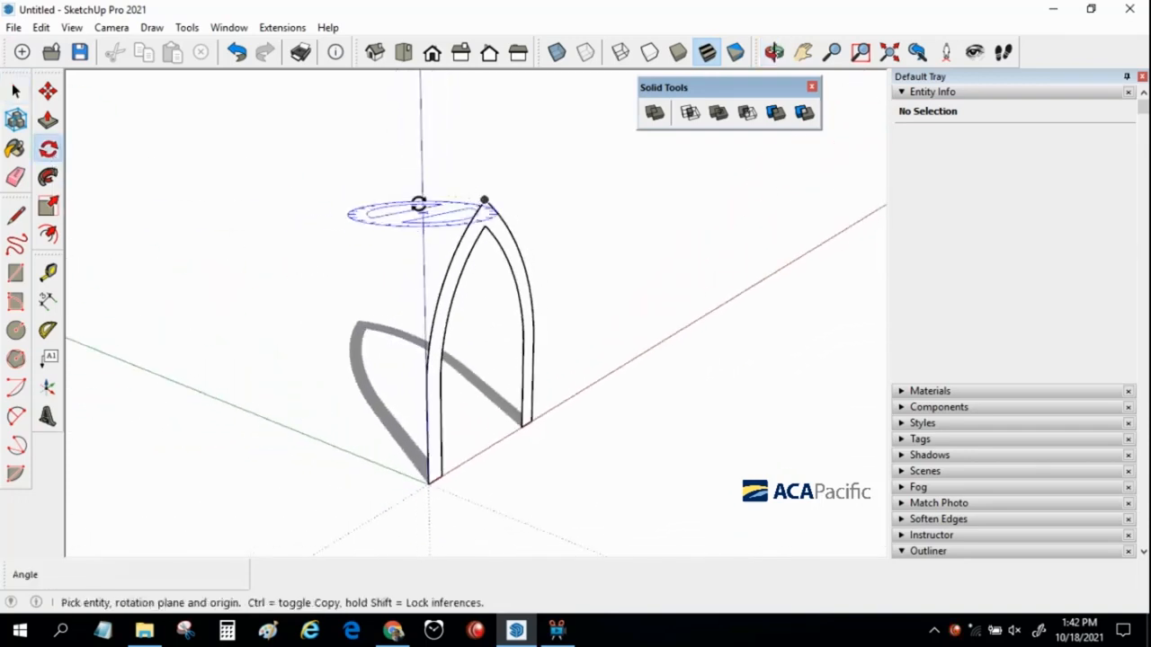
pyautogui.click(485, 198)
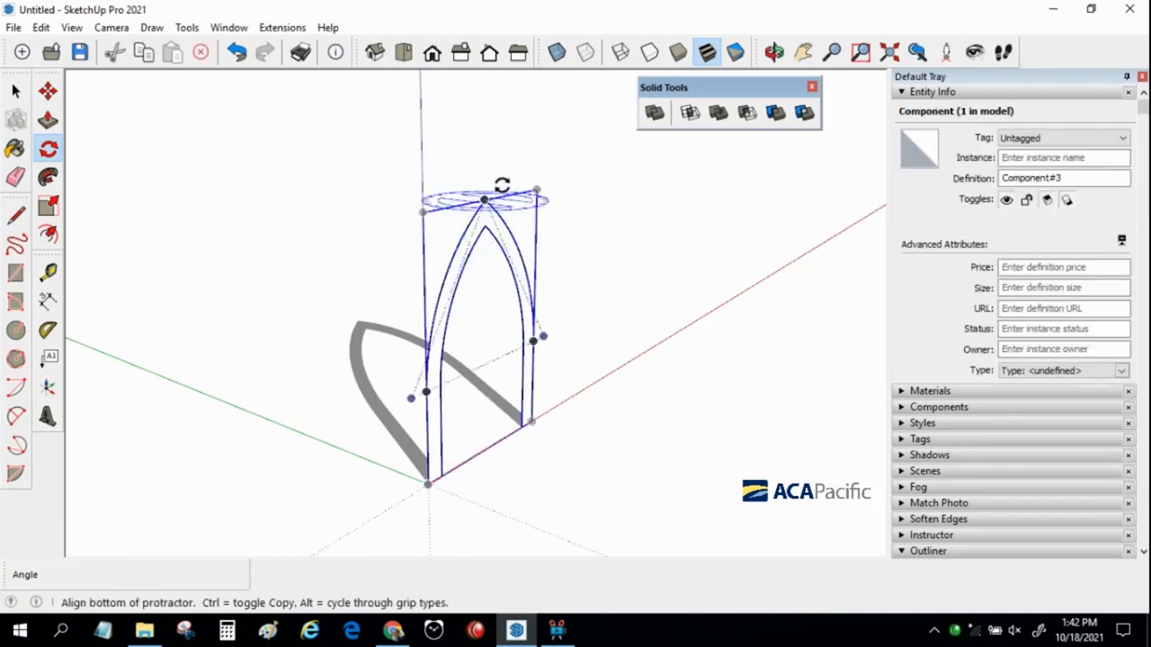
pyautogui.click(593, 180)
pyautogui.click(601, 219)
# Edit the arch component and extrude its face 1041 cm to one side and 1020 cm to the other
pyautogui.moveTo(599, 226); pyautogui.dragTo(462, 276, button='middle')
pyautogui.press('space')
pyautogui.doubleClick(454, 257)
pyautogui.doubleClick(454, 257)
pyautogui.press('p')
pyautogui.moveTo(455, 258); pyautogui.dragTo(534, 311)
pyautogui.moveTo(534, 311); pyautogui.dragTo(396, 320, button='middle')
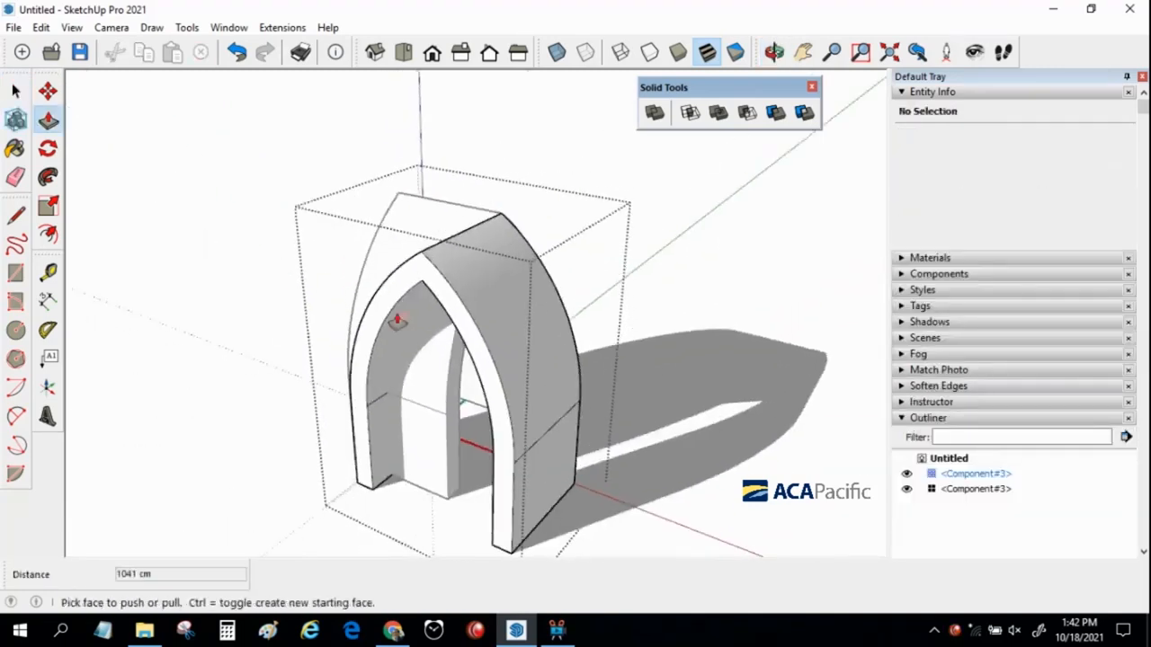
pyautogui.moveTo(456, 364); pyautogui.dragTo(319, 349, button='middle')
pyautogui.moveTo(435, 341); pyautogui.dragTo(557, 367)
pyautogui.moveTo(526, 376); pyautogui.dragTo(708, 376, button='middle')
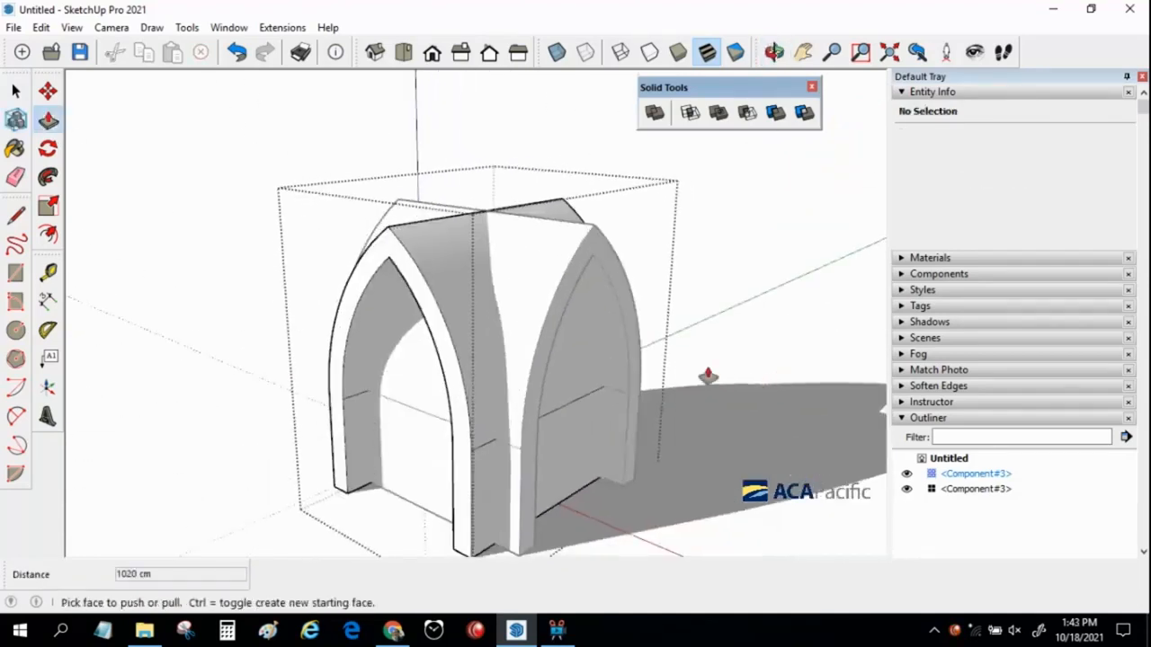
pyautogui.press('space')
pyautogui.click(235, 174)
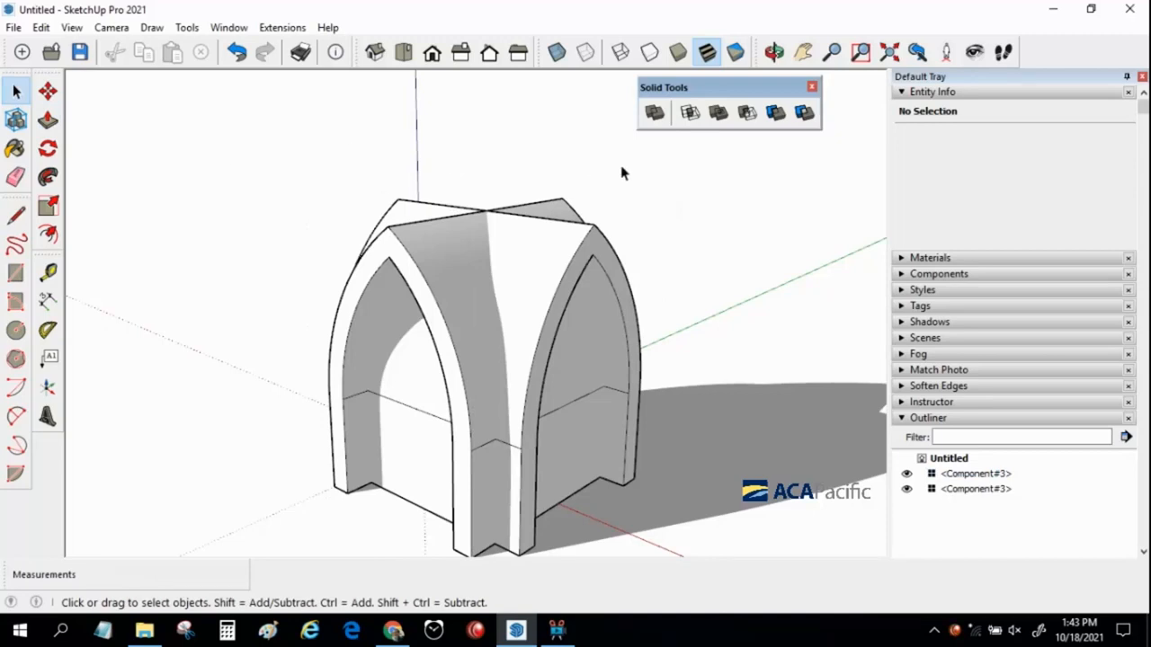
# Intersect the two crossing arch vaults with the Intersect solid tool and examine the shape from several sides
pyautogui.click(690, 112)
pyautogui.click(560, 275)
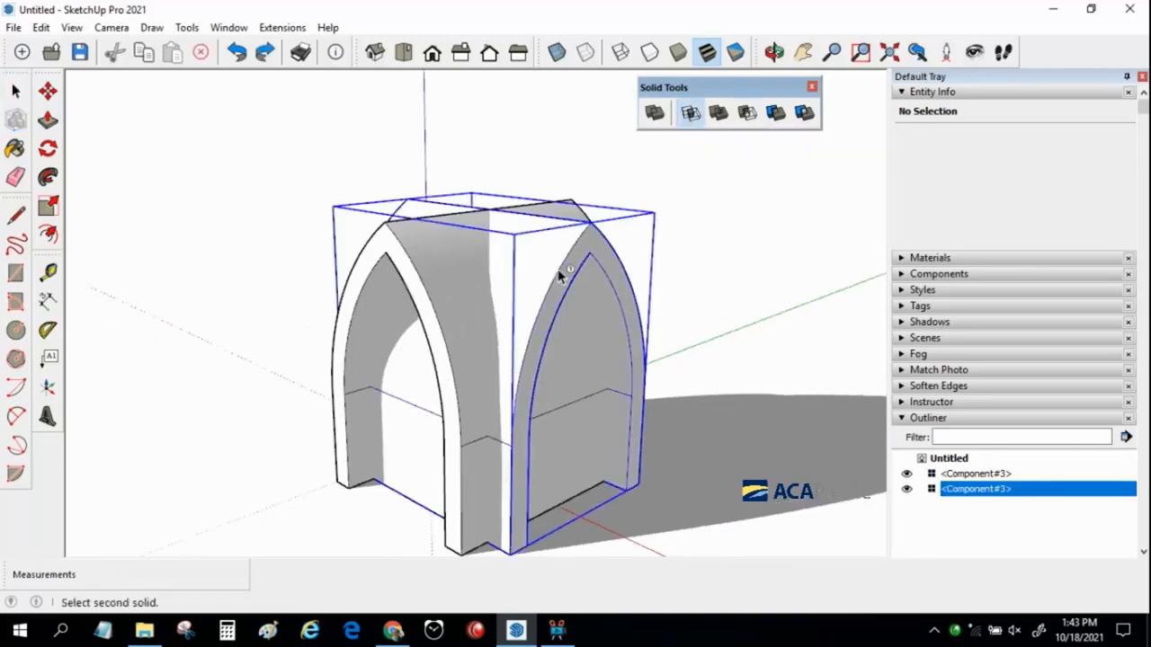
pyautogui.click(463, 314)
pyautogui.moveTo(448, 380); pyautogui.dragTo(707, 283, button='middle')
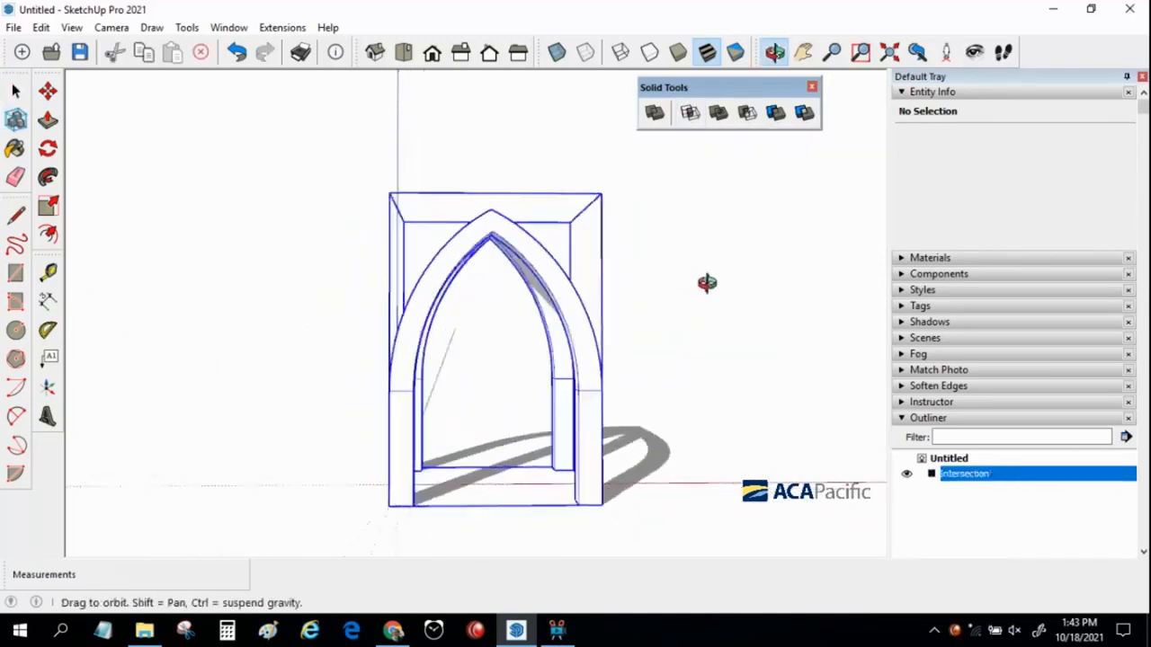
pyautogui.press('space')
pyautogui.click(336, 237)
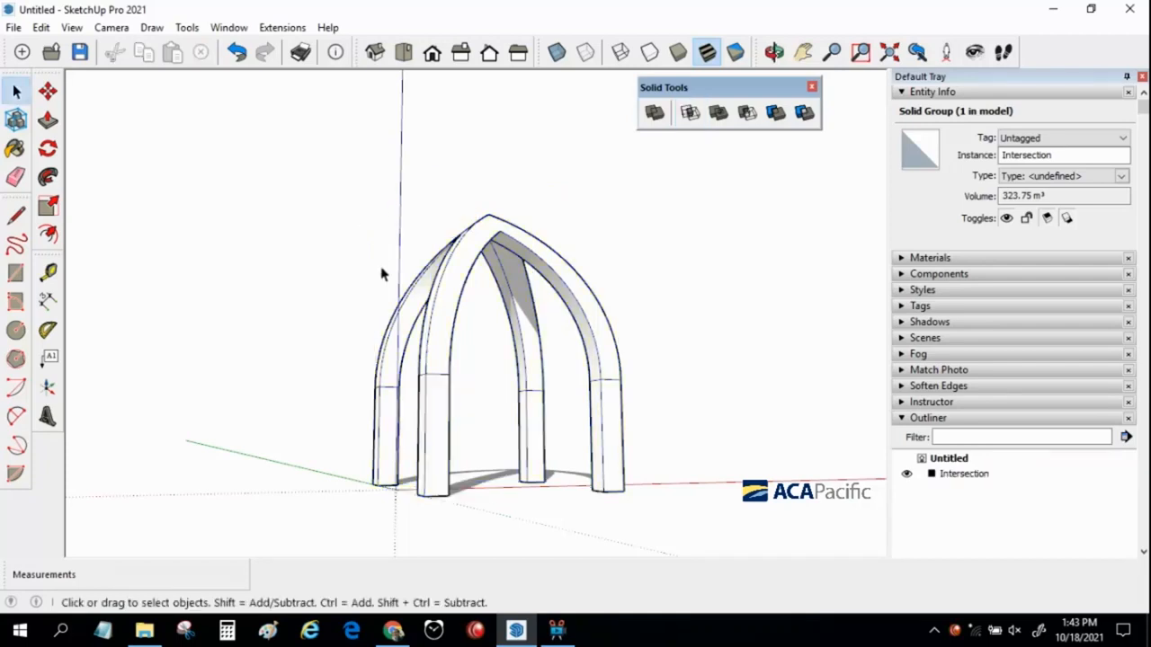
pyautogui.moveTo(382, 271); pyautogui.dragTo(286, 338, button='middle')
pyautogui.click(365, 332)
pyautogui.moveTo(496, 278); pyautogui.dragTo(804, 432, button='middle')
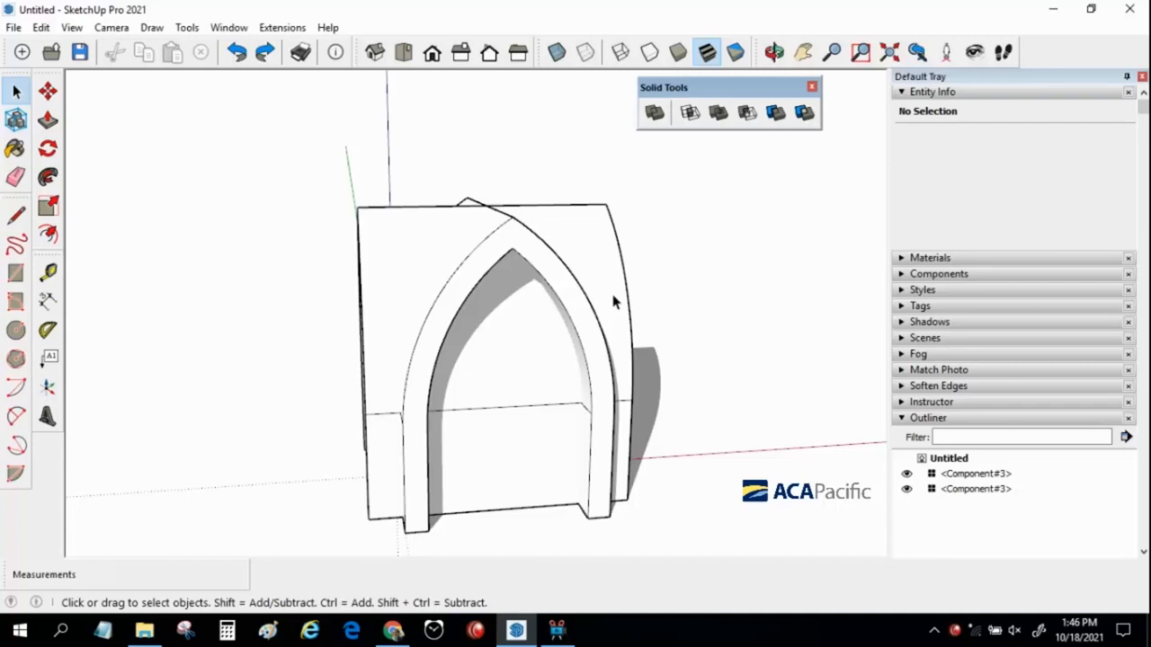
pyautogui.doubleClick(614, 303)
pyautogui.moveTo(614, 301); pyautogui.dragTo(688, 177, button='middle')
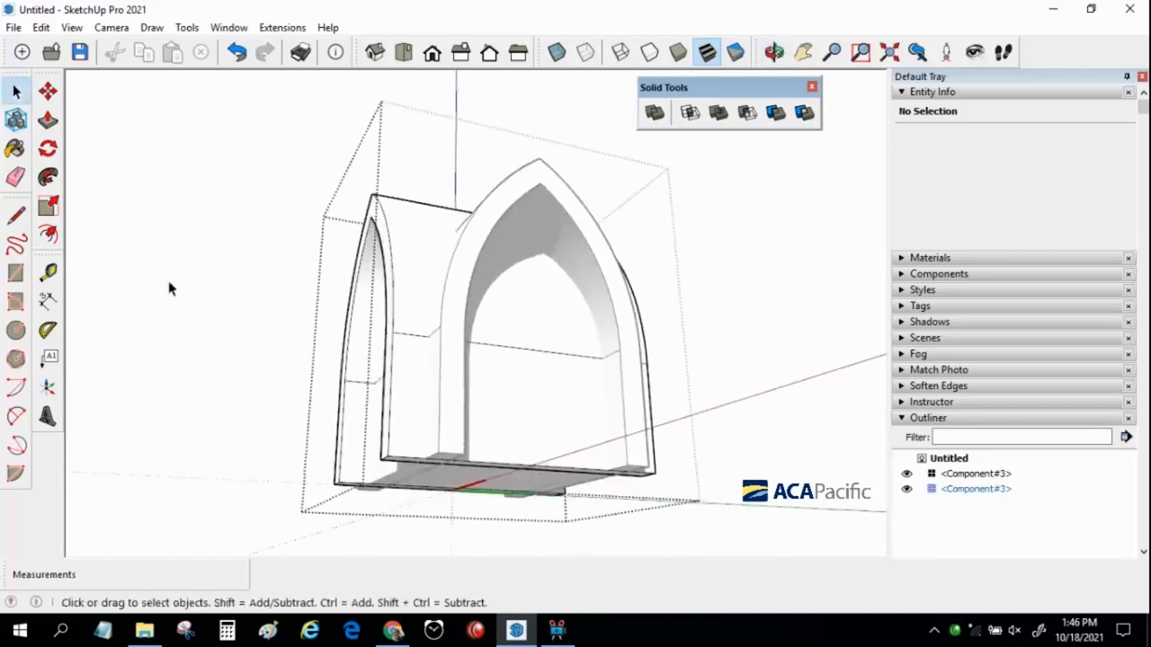
pyautogui.moveTo(459, 344); pyautogui.dragTo(534, 319, button='middle')
pyautogui.click(534, 318)
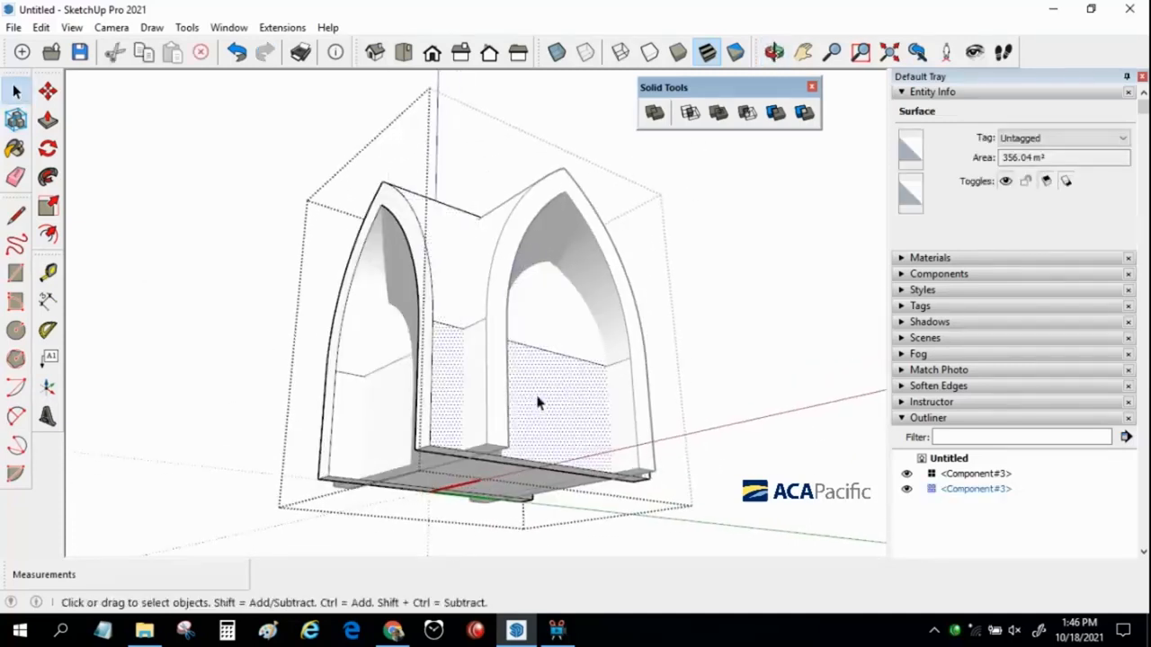
pyautogui.click(741, 358)
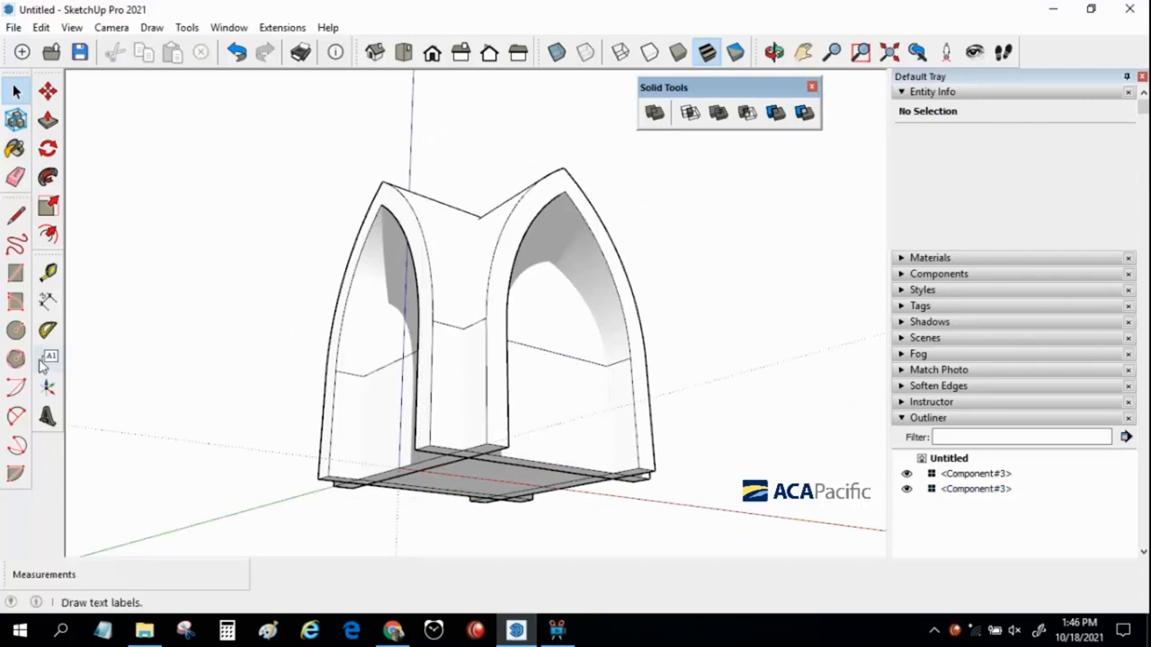
# Edit one arch component and draw a vertical edge from the springing corner to the base on the inside of the arch leg
pyautogui.doubleClick(368, 342)
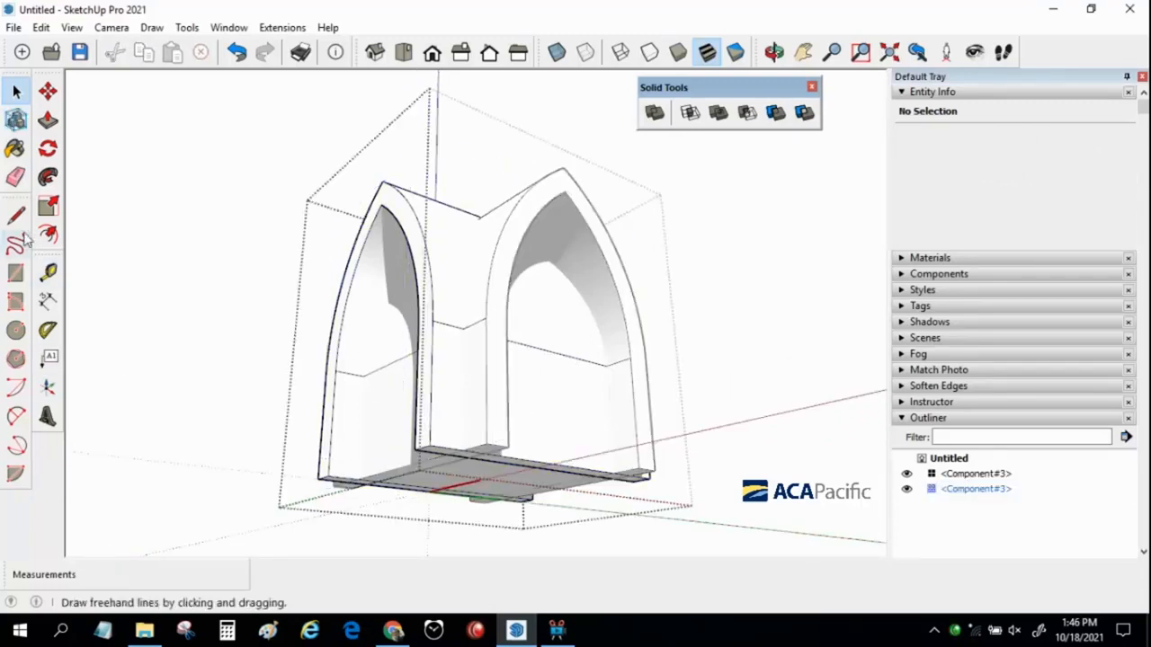
pyautogui.click(464, 448)
pyautogui.press('Escape')
pyautogui.moveTo(550, 363); pyautogui.dragTo(412, 451, button='middle')
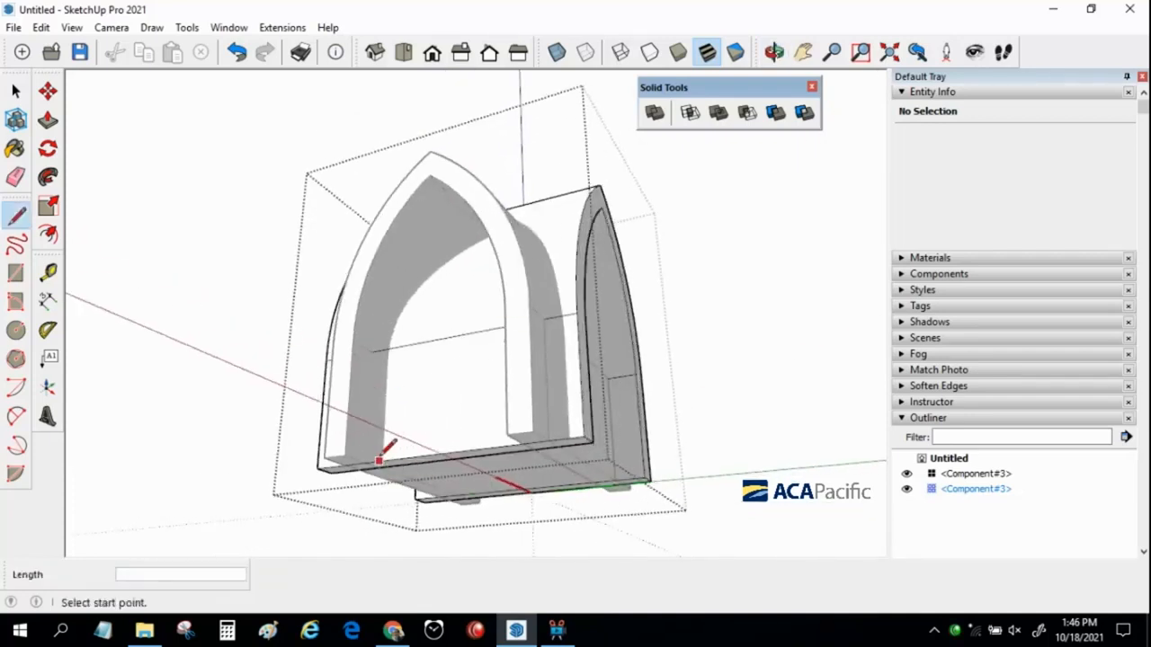
pyautogui.moveTo(388, 339); pyautogui.dragTo(371, 360, button='middle')
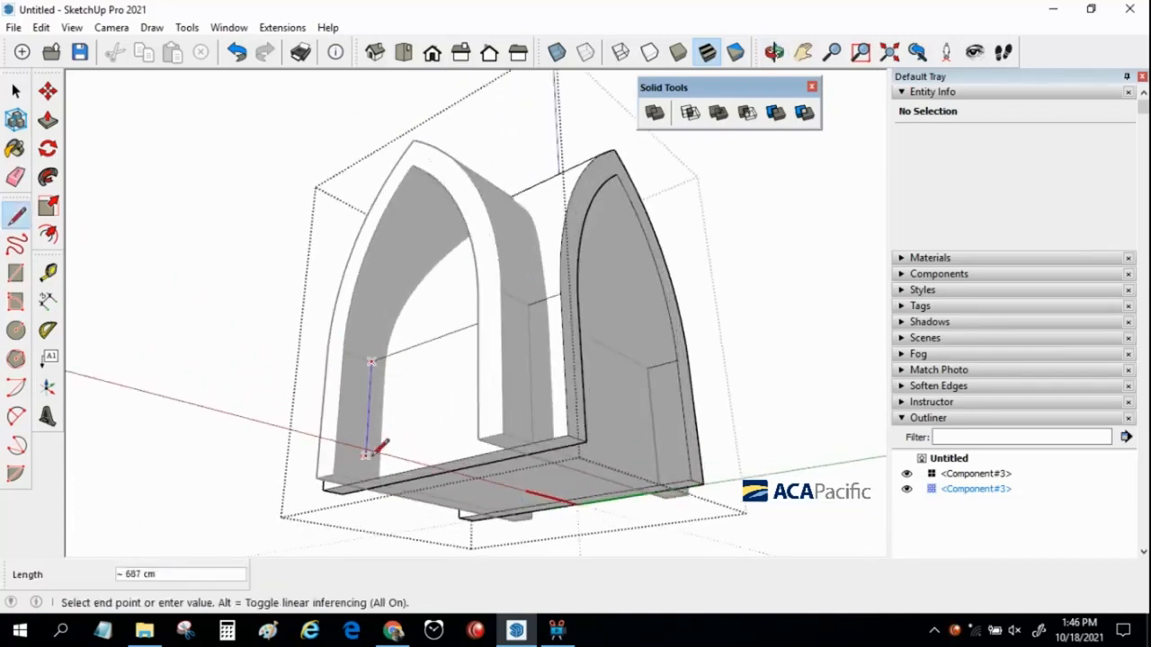
pyautogui.moveTo(411, 439); pyautogui.dragTo(722, 405, button='middle')
pyautogui.press('space')
pyautogui.hotkey('ctrl', 'z')
# Draw an edge across the base between the arch legs and cut away the side wall below the springing line
pyautogui.moveTo(346, 353); pyautogui.dragTo(185, 320, button='middle')
pyautogui.press('l')
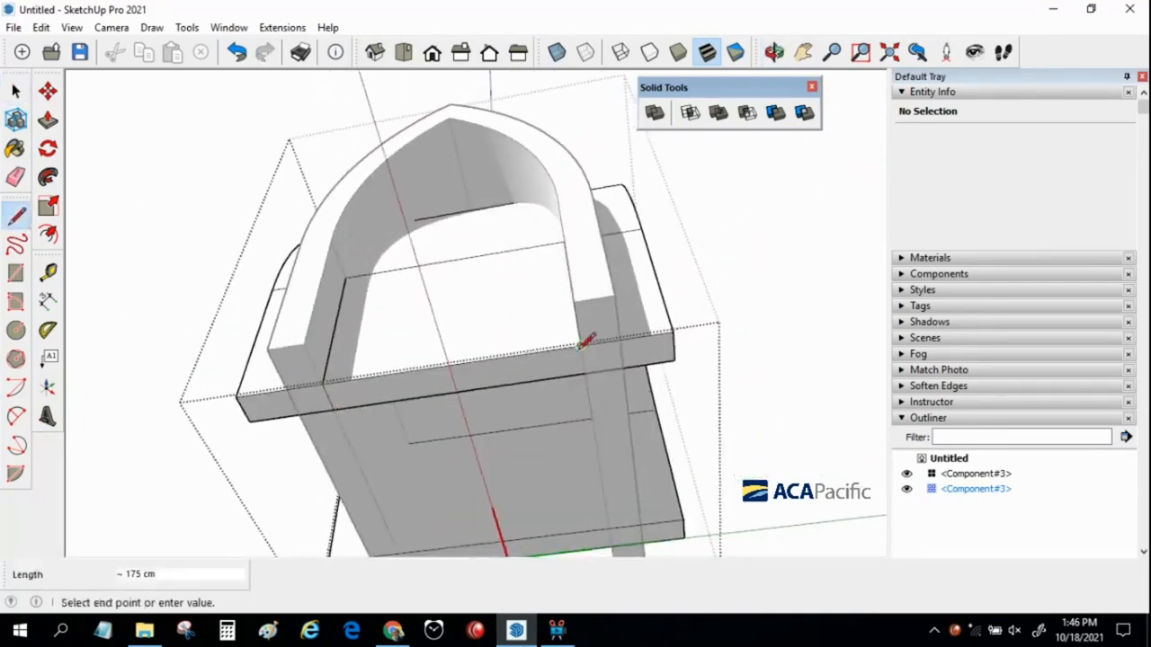
pyautogui.click(531, 378)
pyautogui.moveTo(475, 257); pyautogui.dragTo(702, 347, button='middle')
pyautogui.click(456, 326)
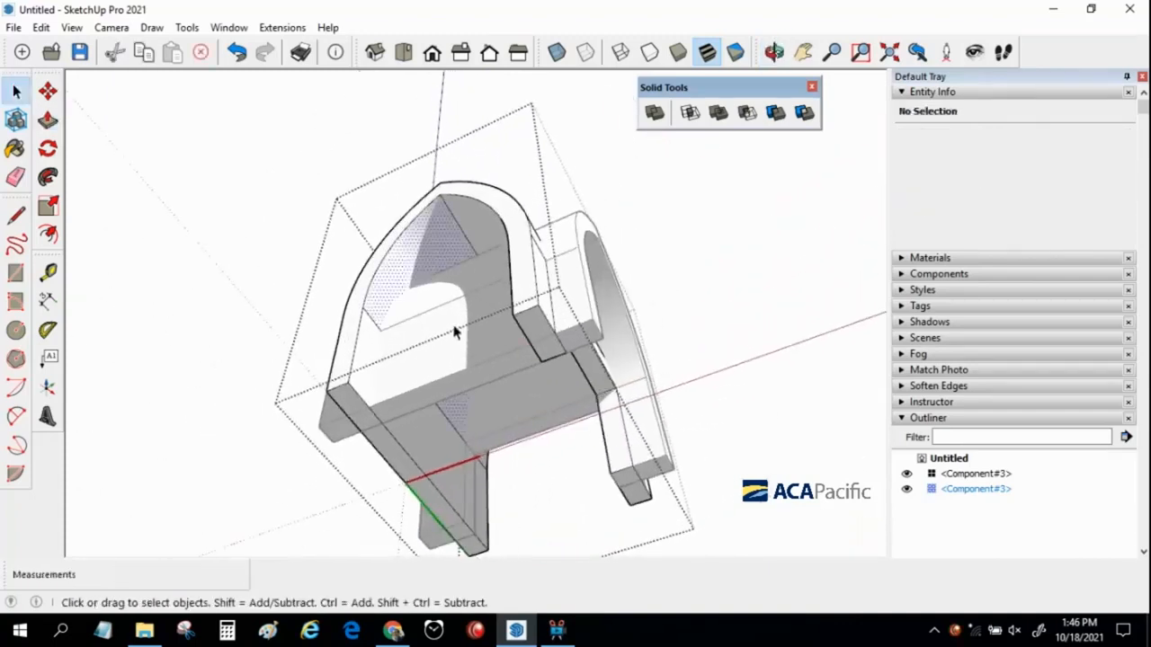
pyautogui.hotkey('ctrl', 'z')
# Edit the crossing arch component, draw the edge between its legs, and push its lower side wall back about 840 cm
pyautogui.moveTo(456, 326); pyautogui.dragTo(361, 310, button='middle')
pyautogui.press('l')
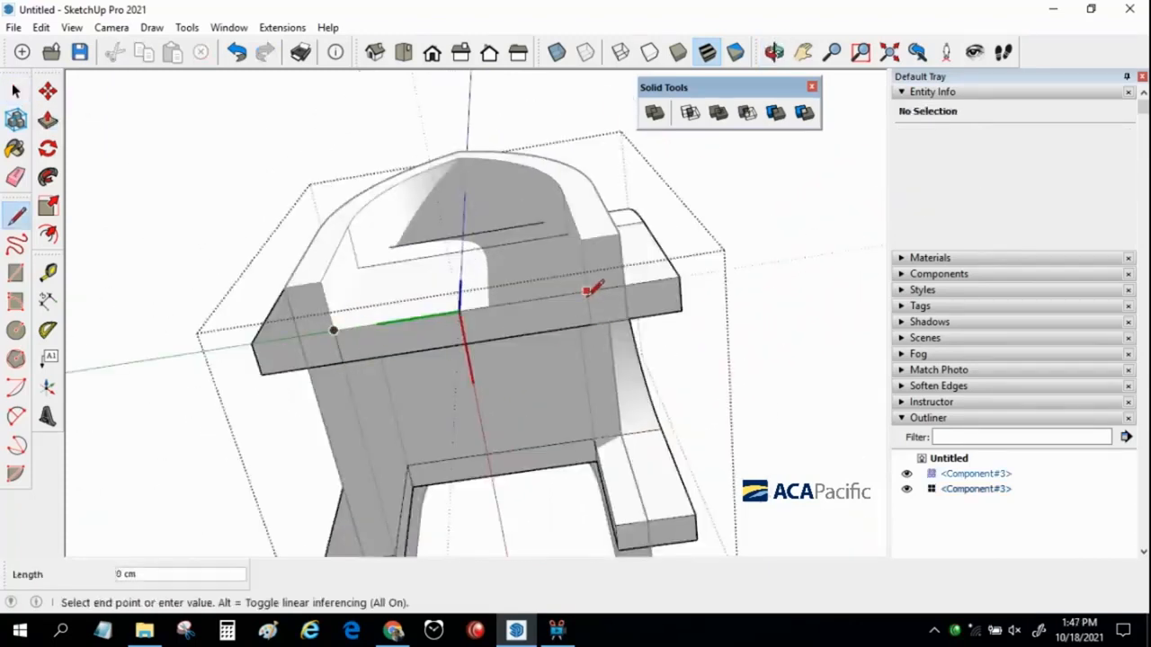
pyautogui.click(534, 330)
pyautogui.click(503, 262)
pyautogui.moveTo(503, 263)
pyautogui.mouseDown(button='middle')
pyautogui.moveTo(542, 465)
pyautogui.moveTo(433, 356)
pyautogui.moveTo(599, 381)
pyautogui.moveTo(519, 401)
pyautogui.mouseUp(button='middle')
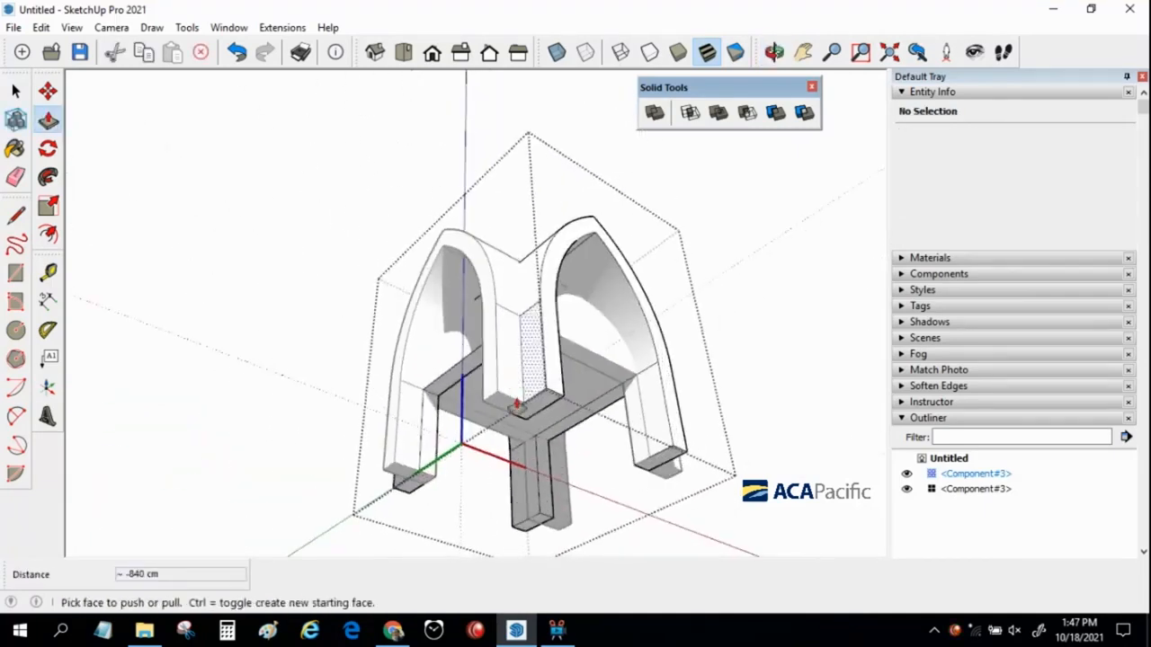
pyautogui.press('space')
pyautogui.click(296, 285)
pyautogui.moveTo(342, 211); pyautogui.dragTo(658, 391, button='middle')
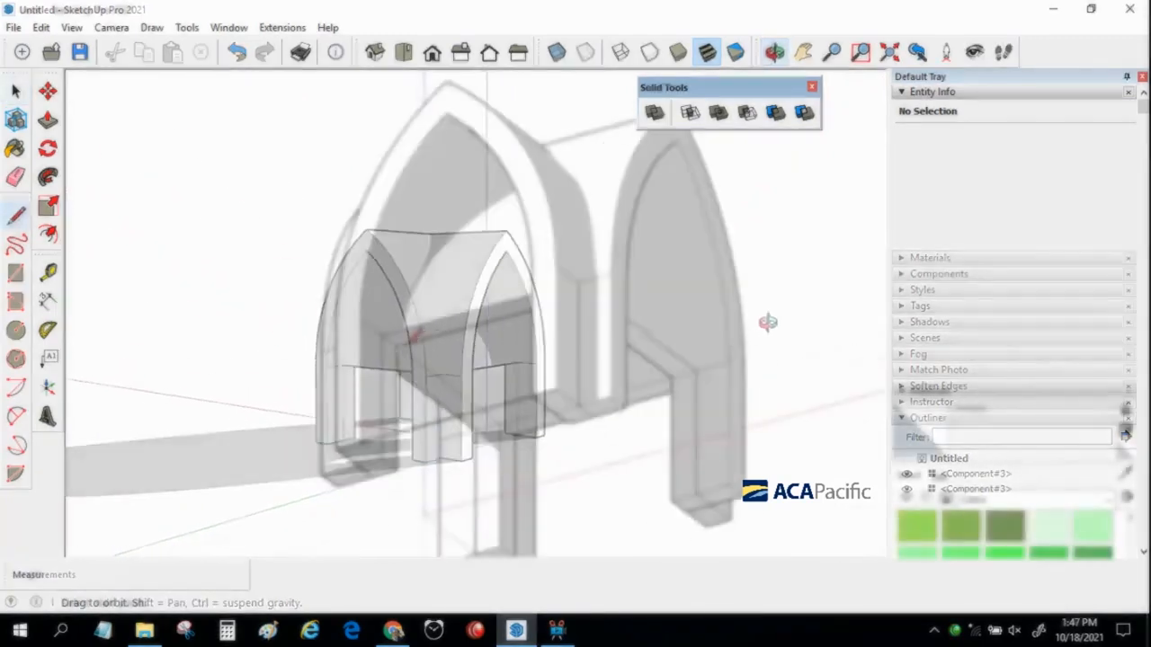
# Draw a vertical rectangular face across the vault's centre and place a vertical guide through its middle
pyautogui.click(381, 334)
pyautogui.moveTo(381, 90); pyautogui.dragTo(567, 171, button='middle')
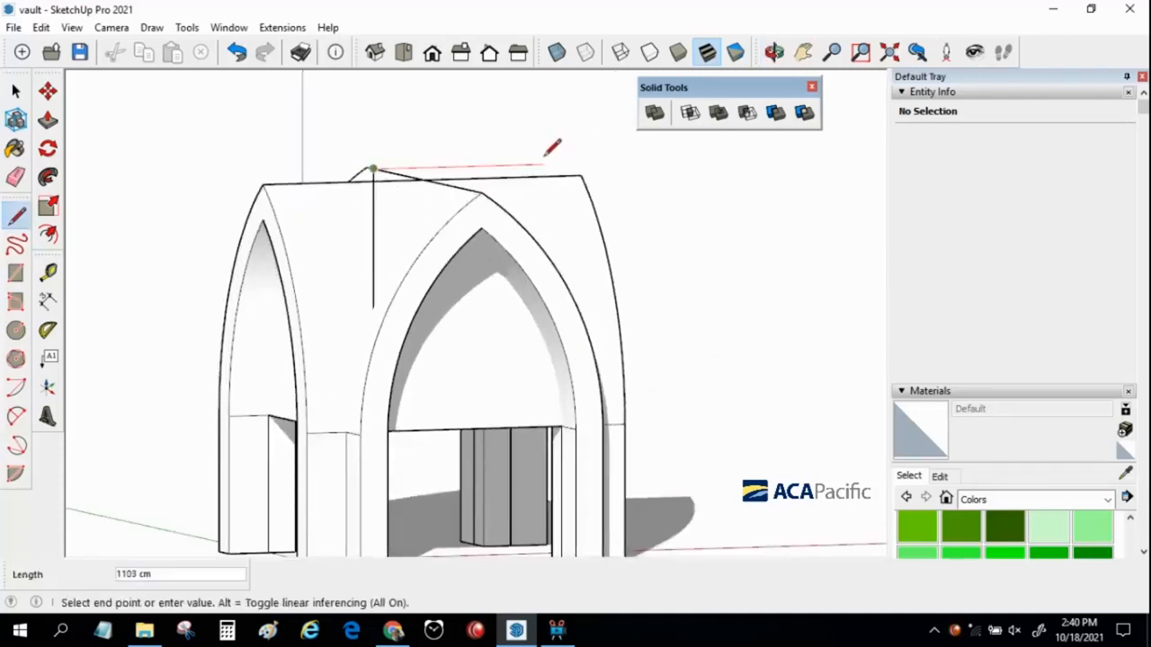
pyautogui.moveTo(564, 423); pyautogui.dragTo(16, 378, button='middle')
pyautogui.click(303, 416)
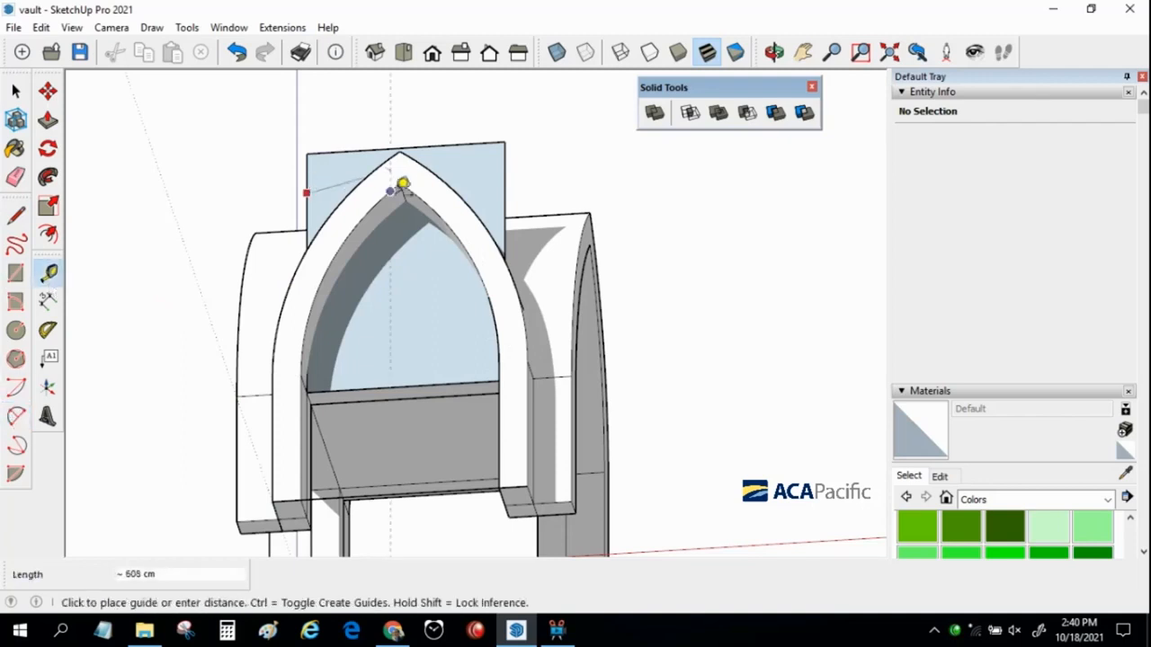
pyautogui.moveTo(411, 132); pyautogui.dragTo(344, 111, button='middle')
pyautogui.click(416, 168)
pyautogui.scroll(3, 297, 245)
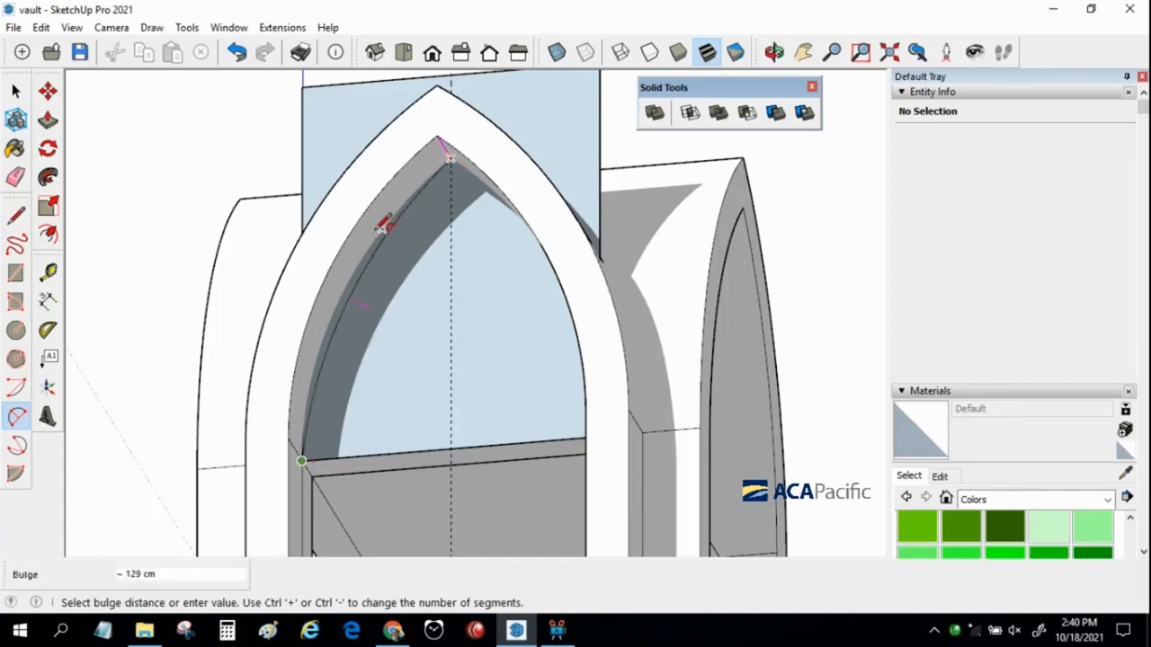
# Draw two arcs on the rectangular face, meeting at the centre guide, and remove the face outside the pointed arch
pyautogui.click(356, 267)
pyautogui.moveTo(355, 267); pyautogui.dragTo(484, 158, button='middle')
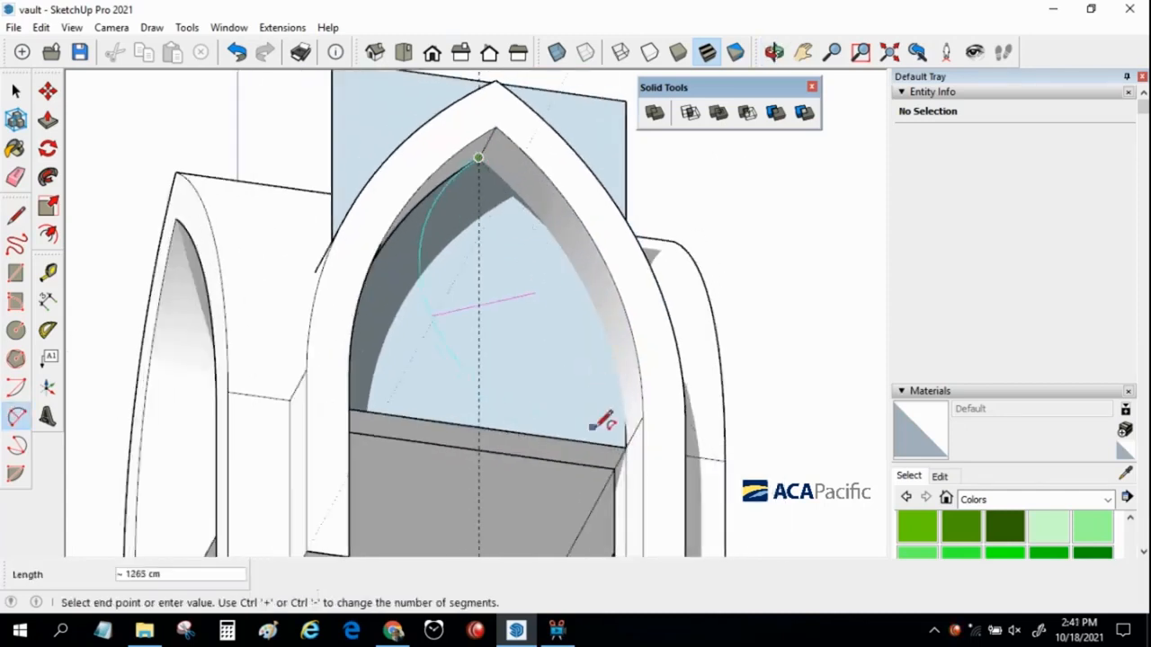
pyautogui.click(591, 295)
pyautogui.scroll(-3, 702, 385)
pyautogui.moveTo(702, 385); pyautogui.dragTo(432, 315, button='middle')
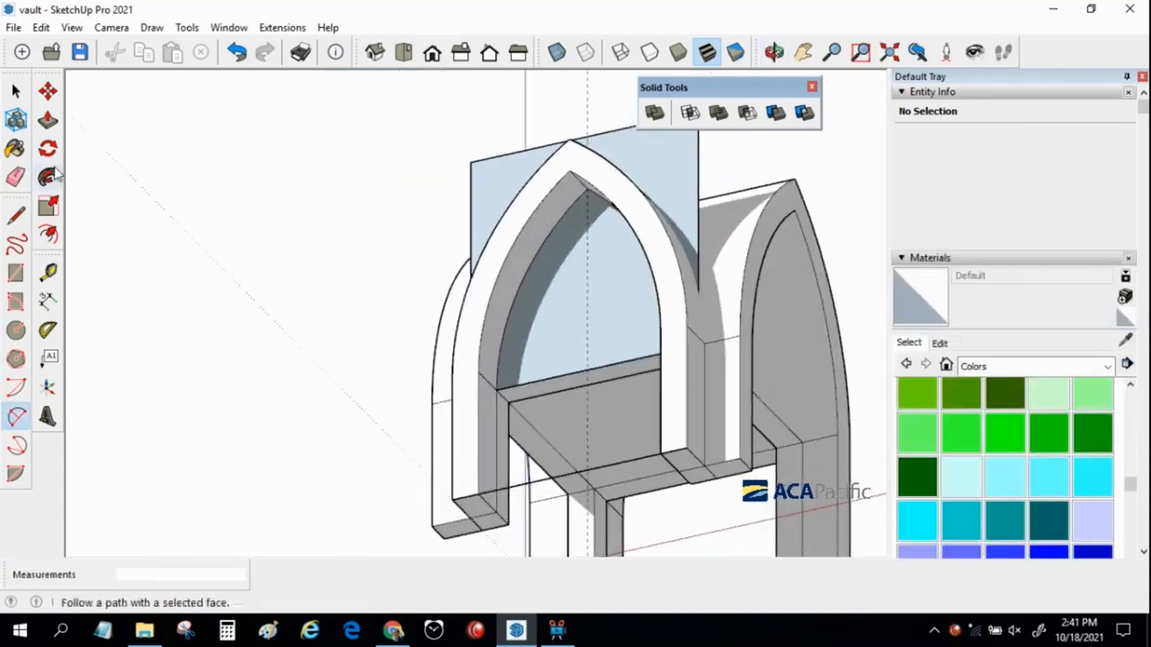
pyautogui.moveTo(474, 191)
pyautogui.mouseDown()
pyautogui.moveTo(582, 122)
pyautogui.moveTo(723, 169)
pyautogui.mouseUp()
pyautogui.scroll(-1, 723, 169)
# Extrude the pointed-arch face outward through both open sides of the vault
pyautogui.click(48, 121)
pyautogui.moveTo(764, 386)
pyautogui.mouseDown(button='middle')
pyautogui.moveTo(670, 416)
pyautogui.moveTo(536, 339)
pyautogui.moveTo(656, 378)
pyautogui.moveTo(451, 237)
pyautogui.mouseUp(button='middle')
pyautogui.click(670, 416)
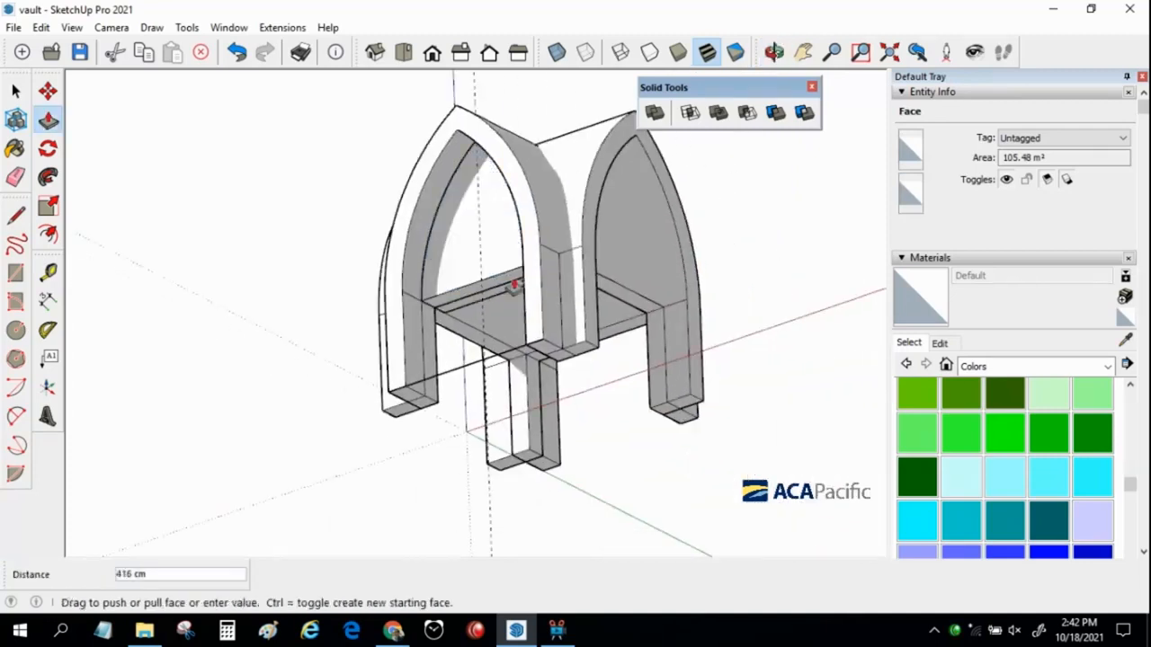
pyautogui.click(364, 182)
# Make the extruded pointed-arch solid a component with the default settings
pyautogui.press('space')
pyautogui.tripleClick(363, 180)
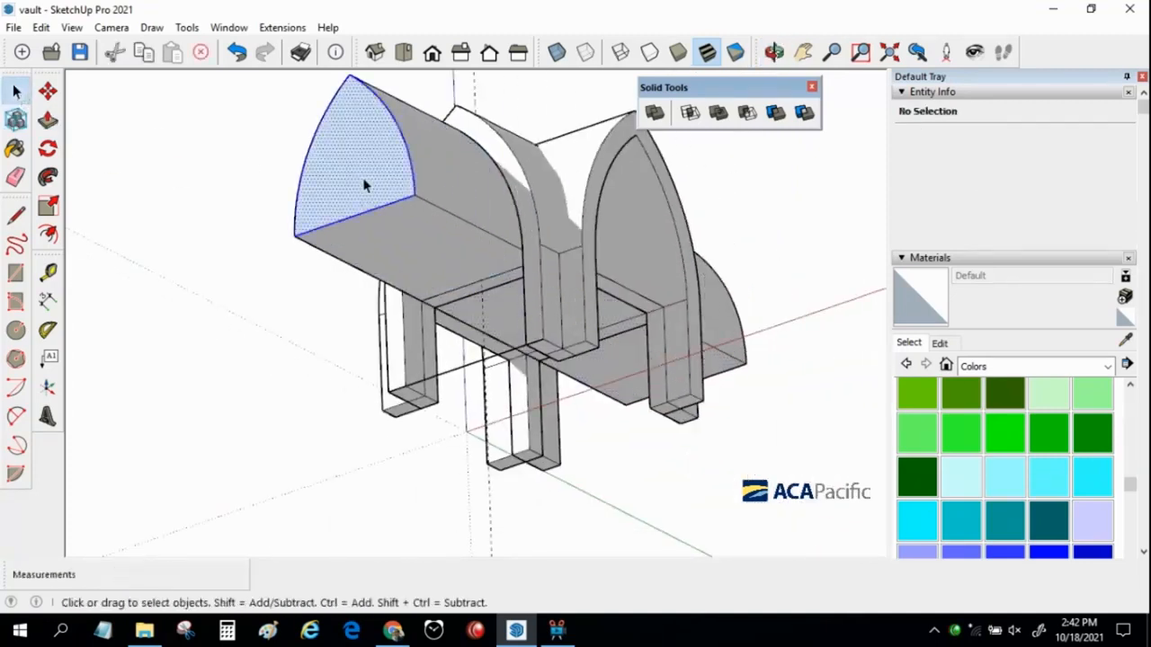
pyautogui.rightClick(363, 180)
pyautogui.click(436, 307)
pyautogui.click(676, 576)
pyautogui.click(681, 493)
# Rotate a copy of the pointed-arch solid 90 degrees about the vault's vertical centre axis
pyautogui.scroll(-2, 680, 494)
pyautogui.moveTo(627, 346); pyautogui.dragTo(613, 421, button='middle')
pyautogui.click(513, 330)
pyautogui.click(47, 148)
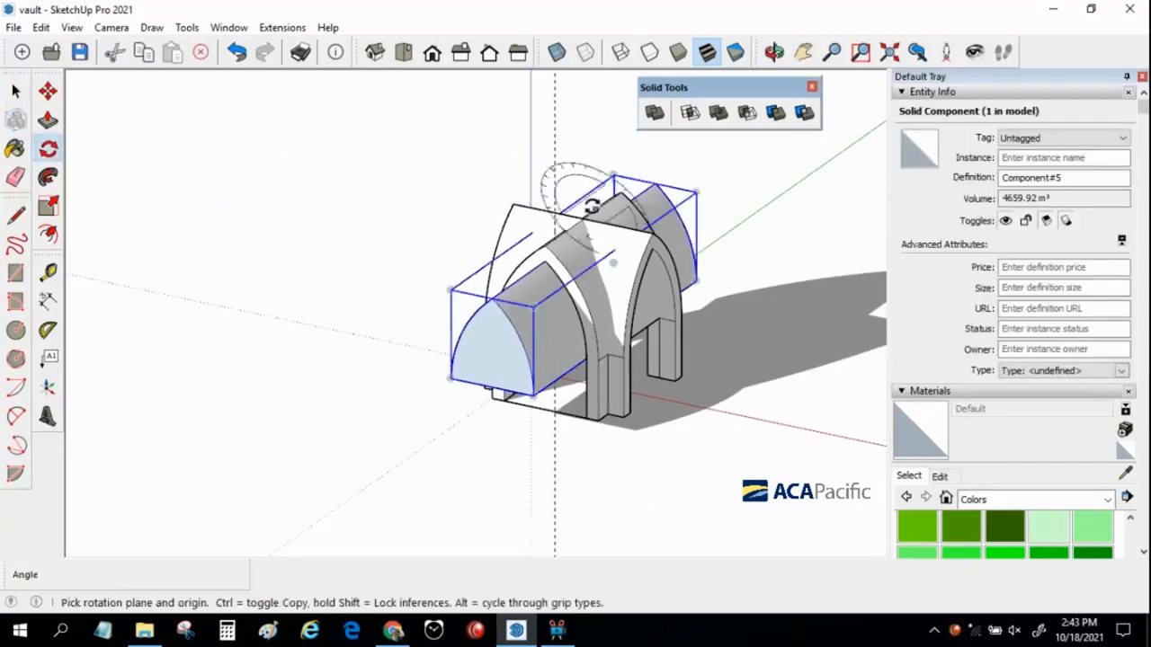
pyautogui.scroll(2, 586, 222)
pyautogui.click(584, 222)
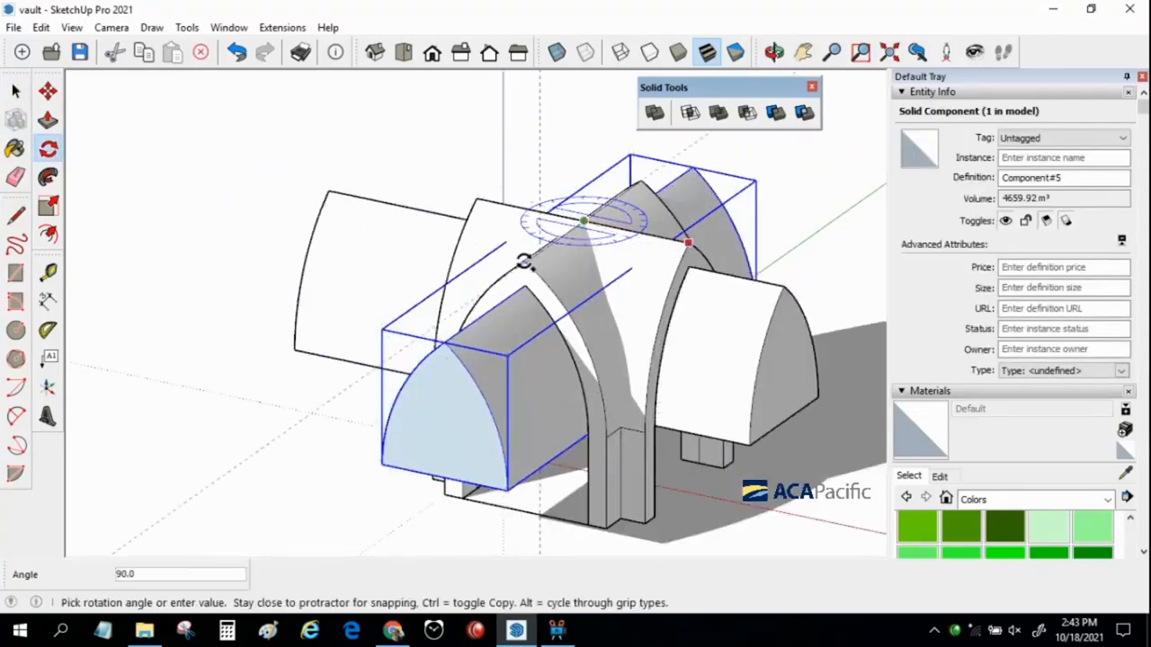
pyautogui.click(525, 260)
pyautogui.click(16, 91)
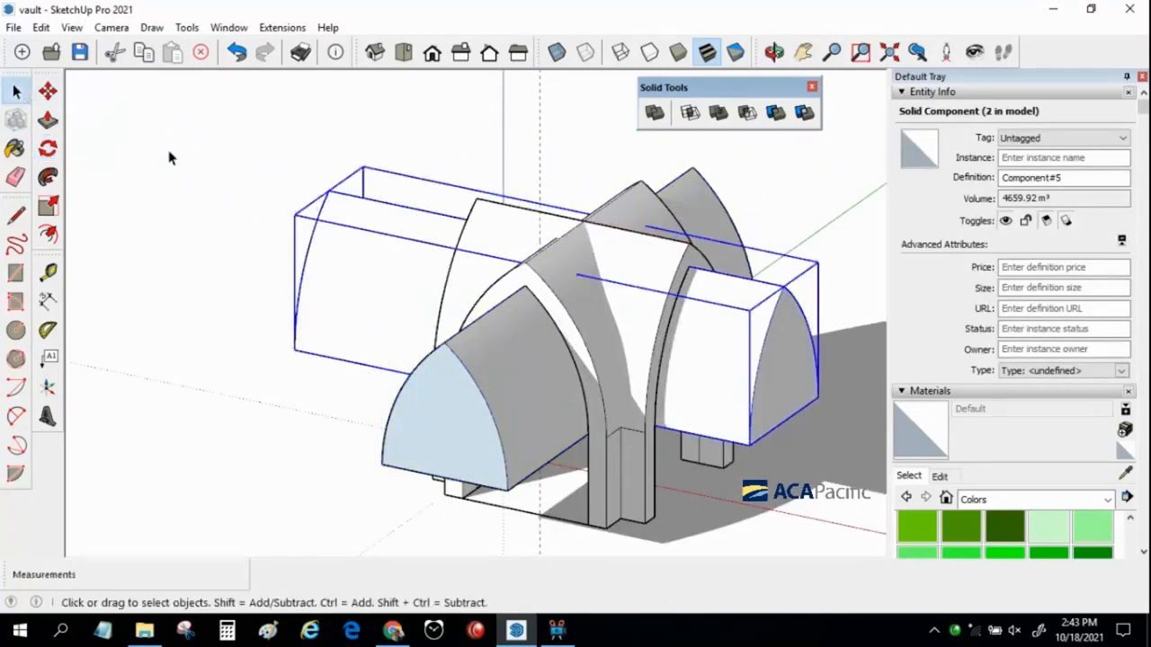
# Subtract the two crossing pointed-arch solids from the arch vault components
pyautogui.click(747, 113)
pyautogui.click(508, 351)
pyautogui.click(641, 268)
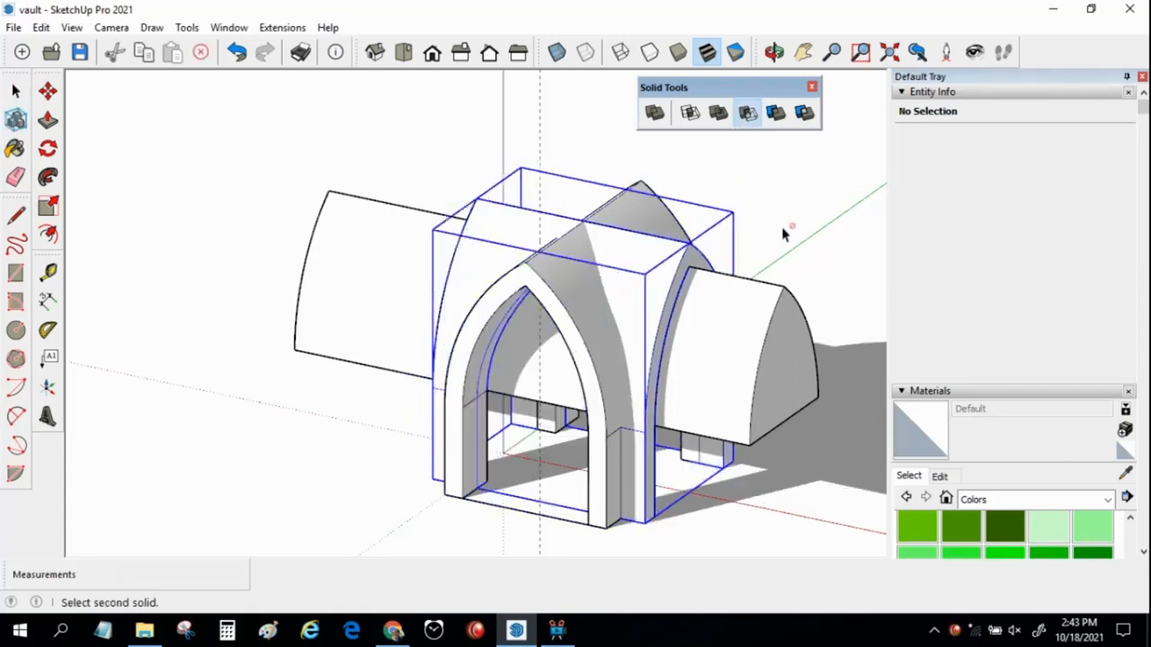
pyautogui.click(537, 273)
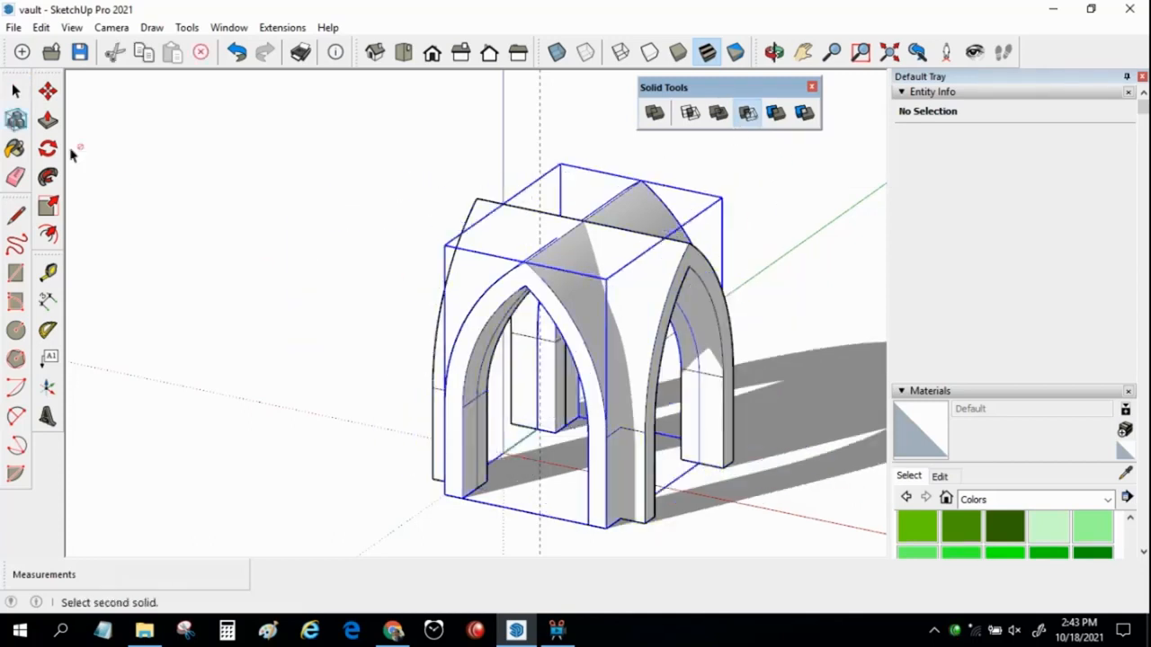
# Delete the vertical guide line through the vault's centre
pyautogui.click(16, 92)
pyautogui.moveTo(291, 359); pyautogui.dragTo(437, 216, button='middle')
pyautogui.click(440, 219)
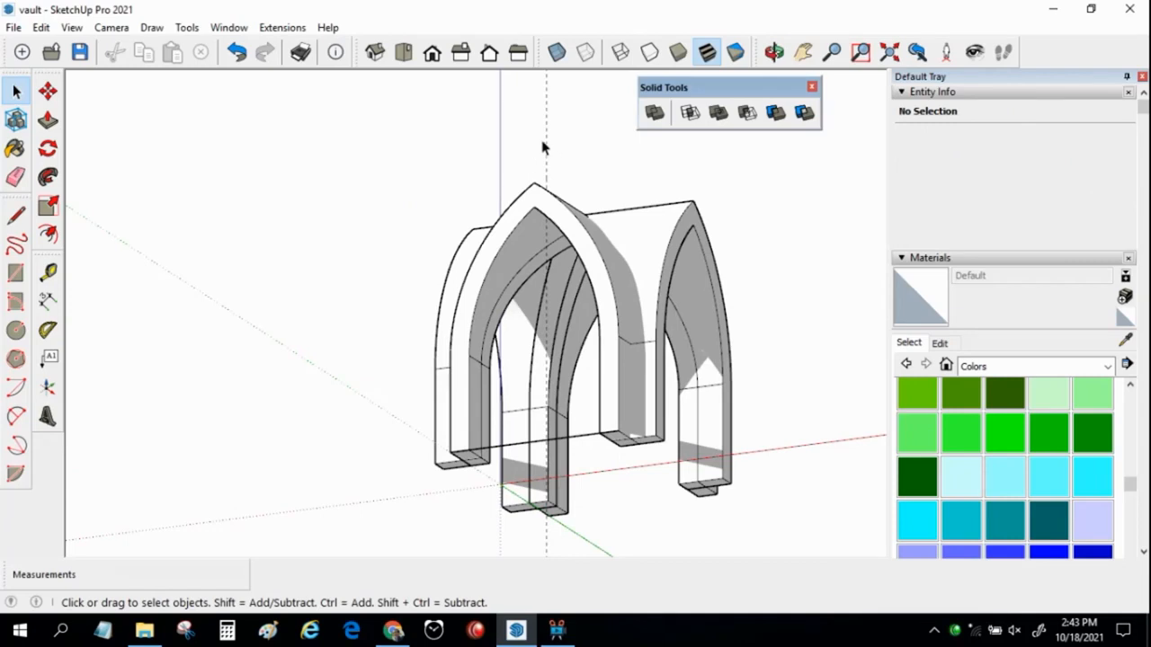
pyautogui.moveTo(549, 220); pyautogui.dragTo(488, 146, button='middle')
pyautogui.press('Delete')
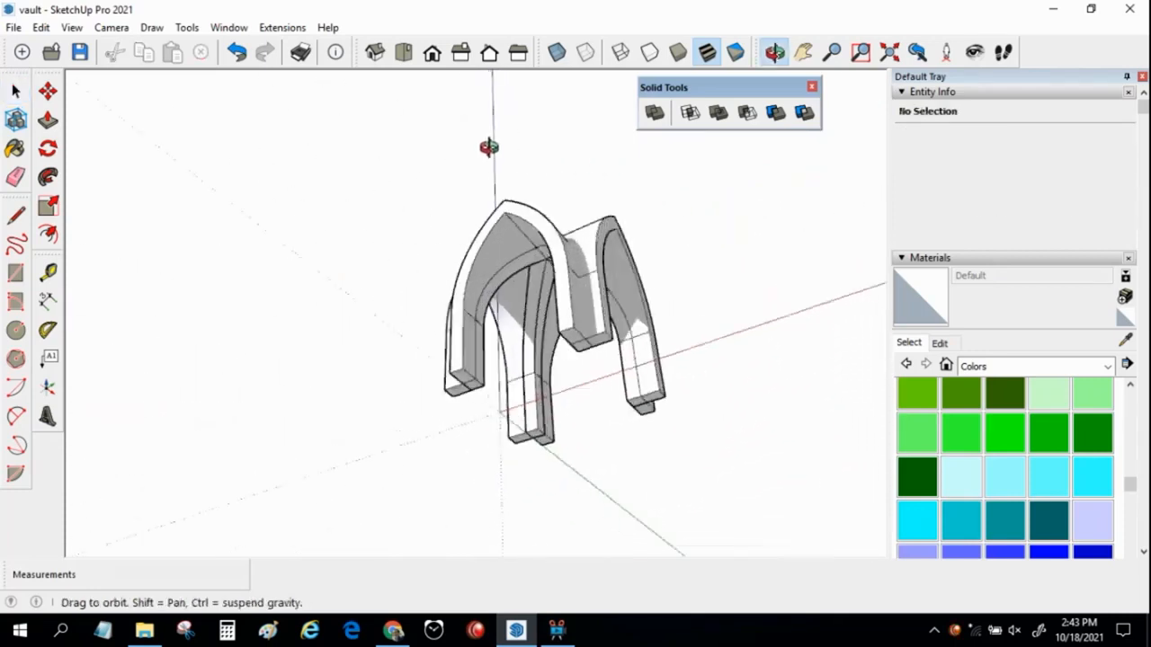
# Edit an arch component and place a guide 50 cm in from the inner edge of one leg's underside
pyautogui.moveTo(488, 326); pyautogui.dragTo(653, 120, button='middle')
pyautogui.scroll(5, 547, 359)
pyautogui.moveTo(547, 359); pyautogui.dragTo(492, 361, button='middle')
pyautogui.scroll(-3, 554, 321)
pyautogui.doubleClick(432, 416)
pyautogui.scroll(3, 462, 432)
pyautogui.scroll(-3, 492, 364)
pyautogui.scroll(4, 470, 344)
pyautogui.moveTo(423, 261); pyautogui.dragTo(447, 170, button='middle')
pyautogui.scroll(3, 441, 221)
pyautogui.click(49, 272)
pyautogui.click(469, 351)
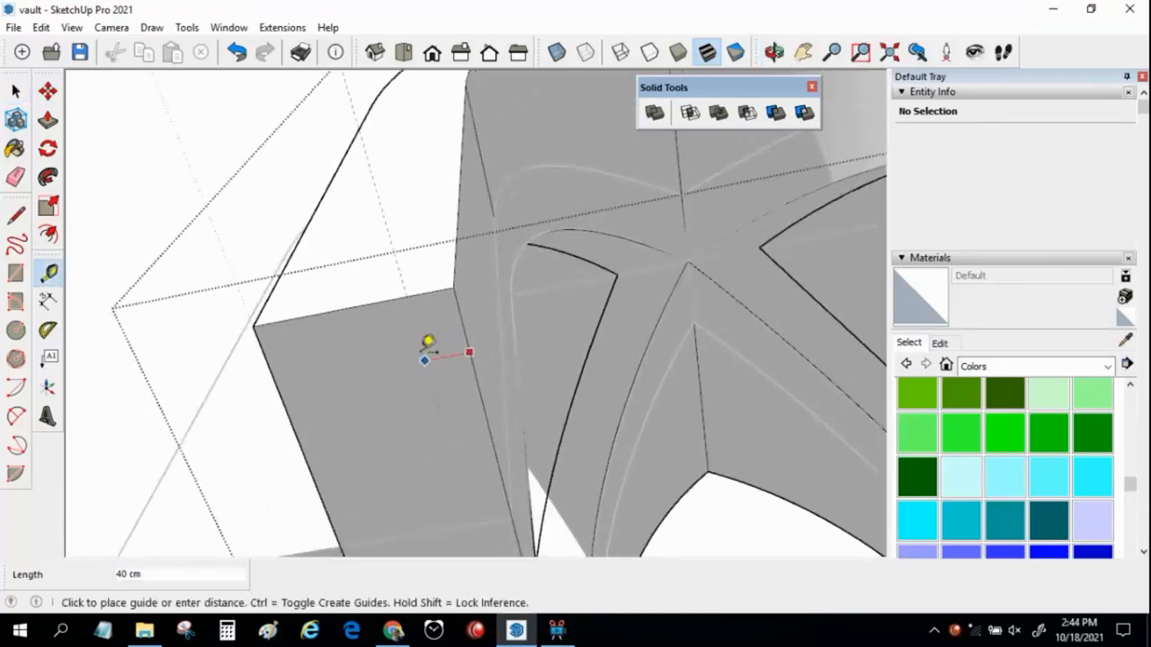
pyautogui.press('Return')
# Place guides 50 cm in from the opposite long edge and from the front edge of the leg's underside
pyautogui.click(269, 366)
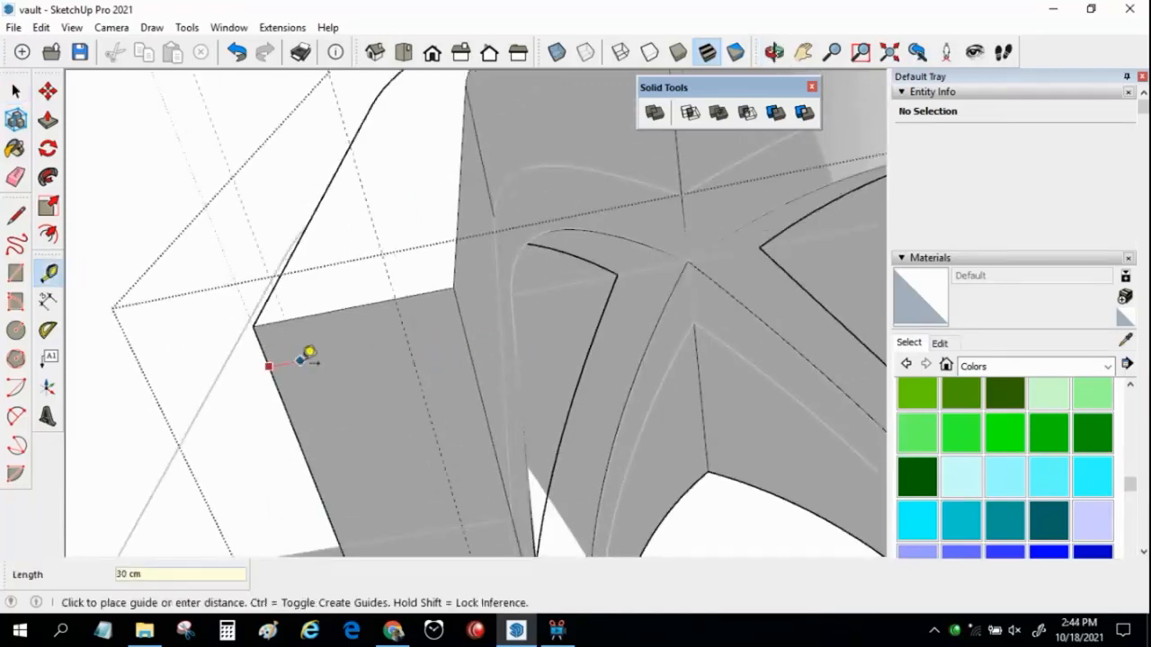
pyautogui.click(352, 308)
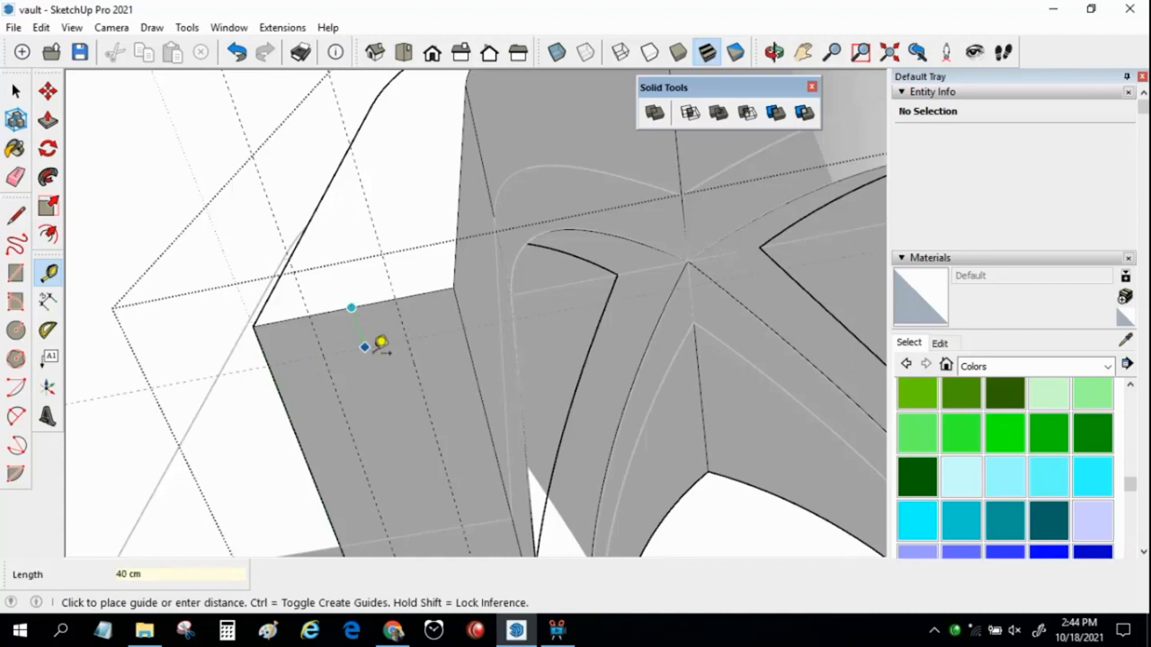
pyautogui.click(364, 347)
pyautogui.scroll(1, 354, 368)
# Draw a circle about 30 cm in radius at the guide intersection and two 10 cm radius circles centred on its rim
pyautogui.click(16, 331)
pyautogui.scroll(3, 420, 346)
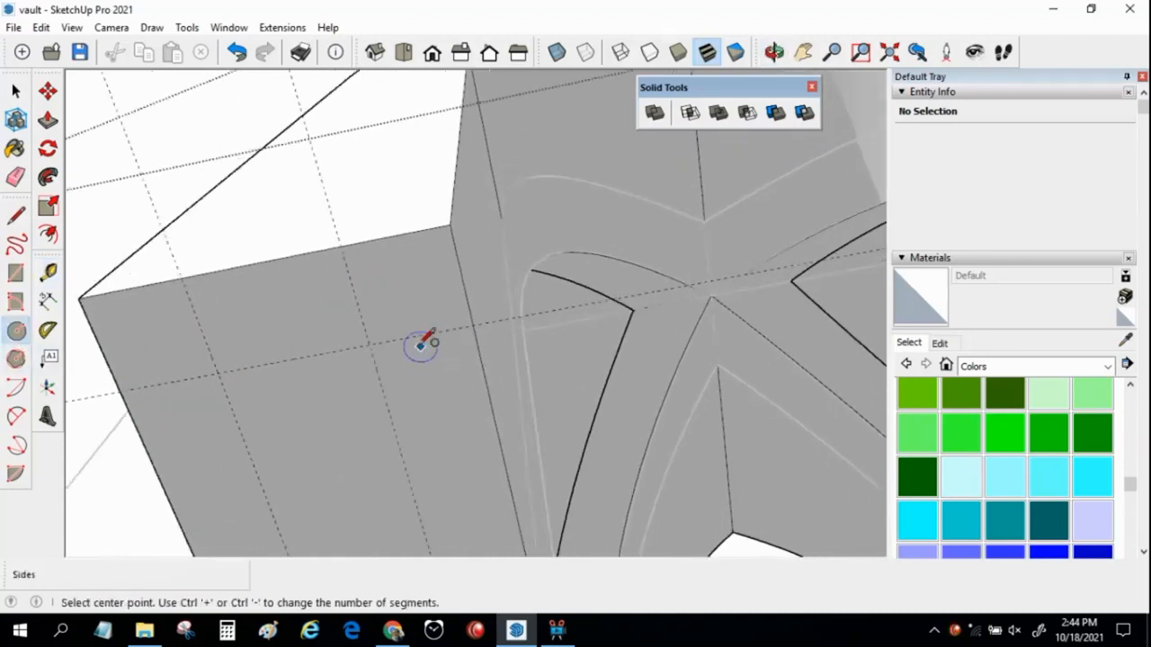
pyautogui.click(370, 344)
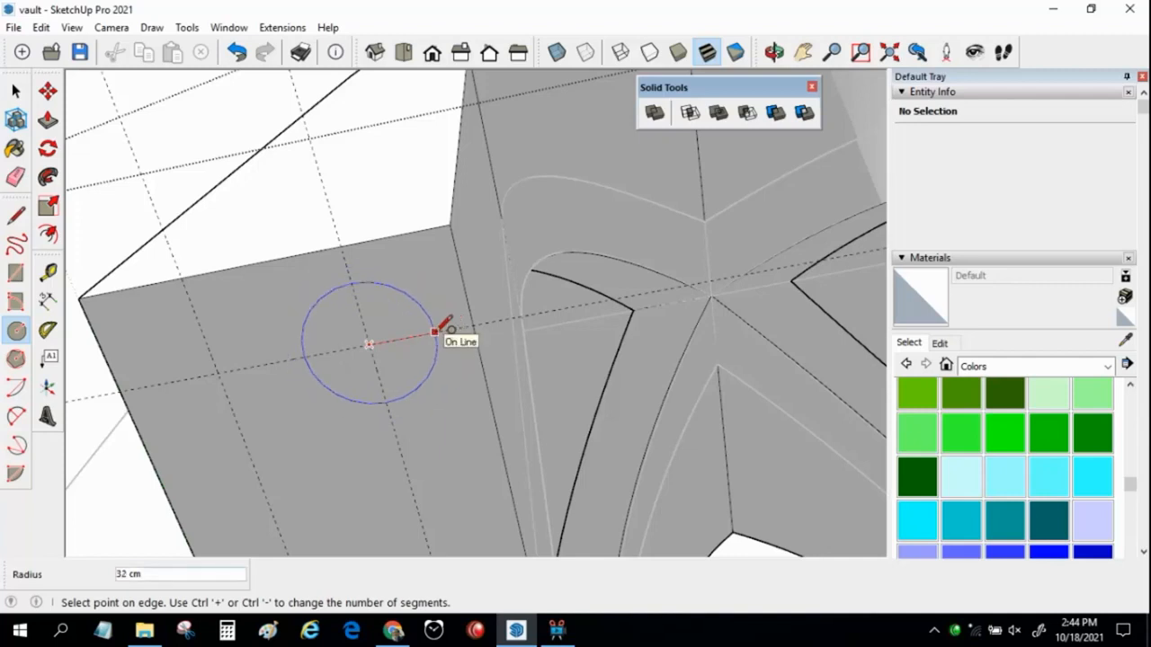
pyautogui.click(442, 331)
pyautogui.scroll(1, 352, 286)
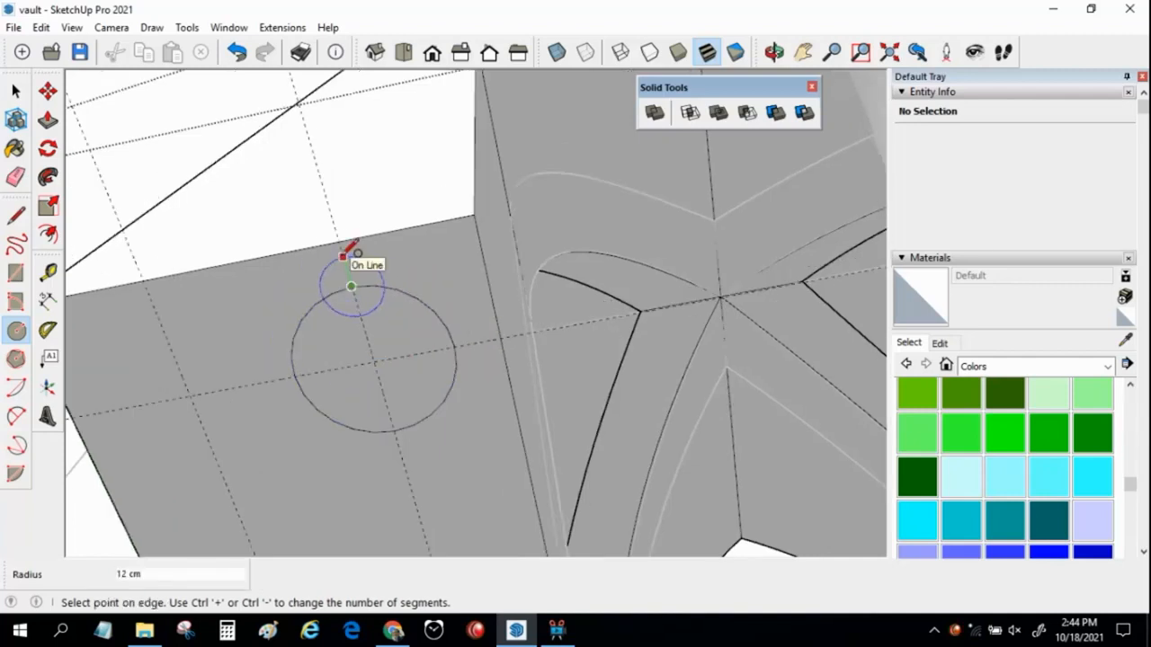
pyautogui.press('Return')
pyautogui.click(454, 347)
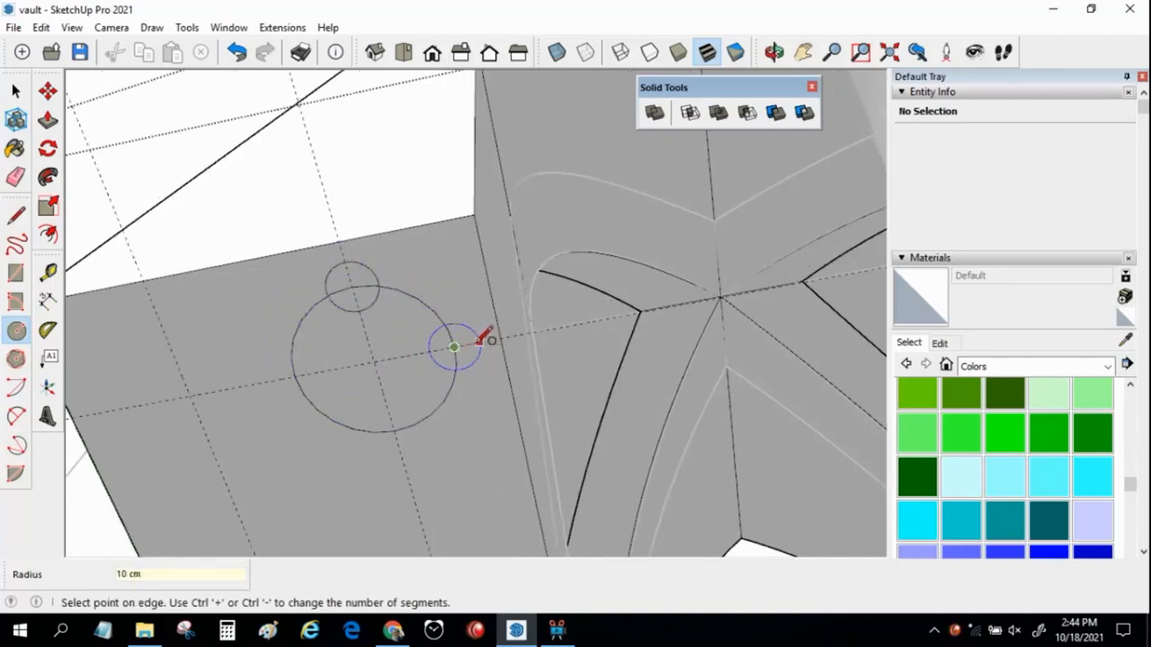
pyautogui.click(481, 342)
# Draw 50 cm lines along the guides between the face's edges and the circle centre, and erase the surplus to form the moulding profile
pyautogui.press('l')
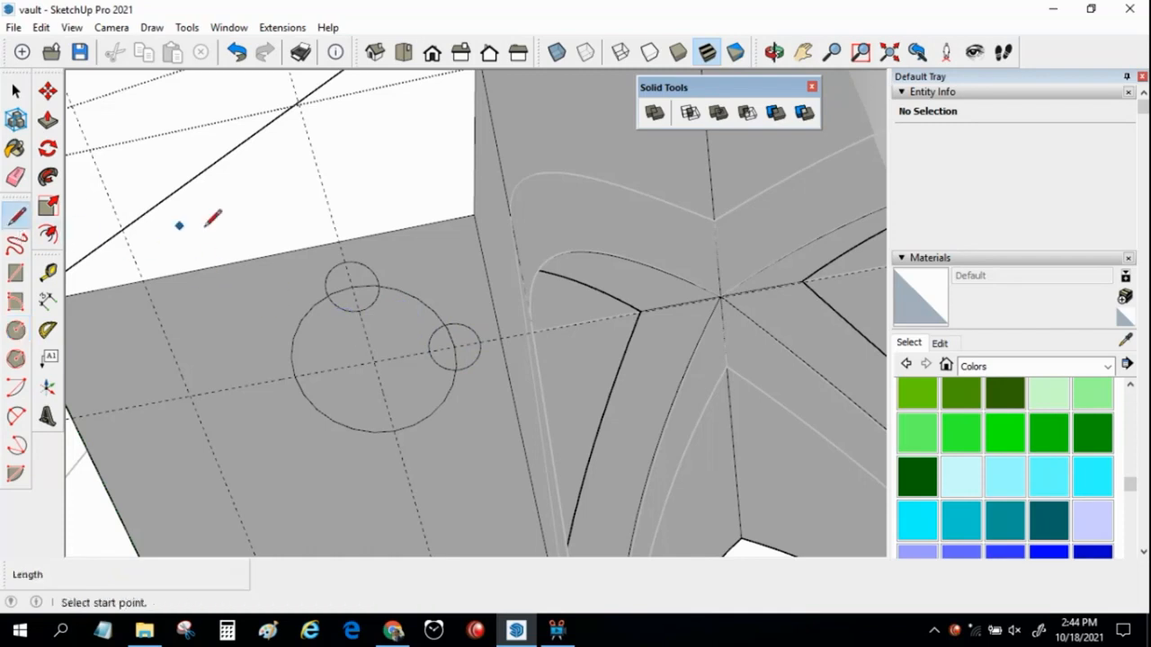
pyautogui.click(339, 241)
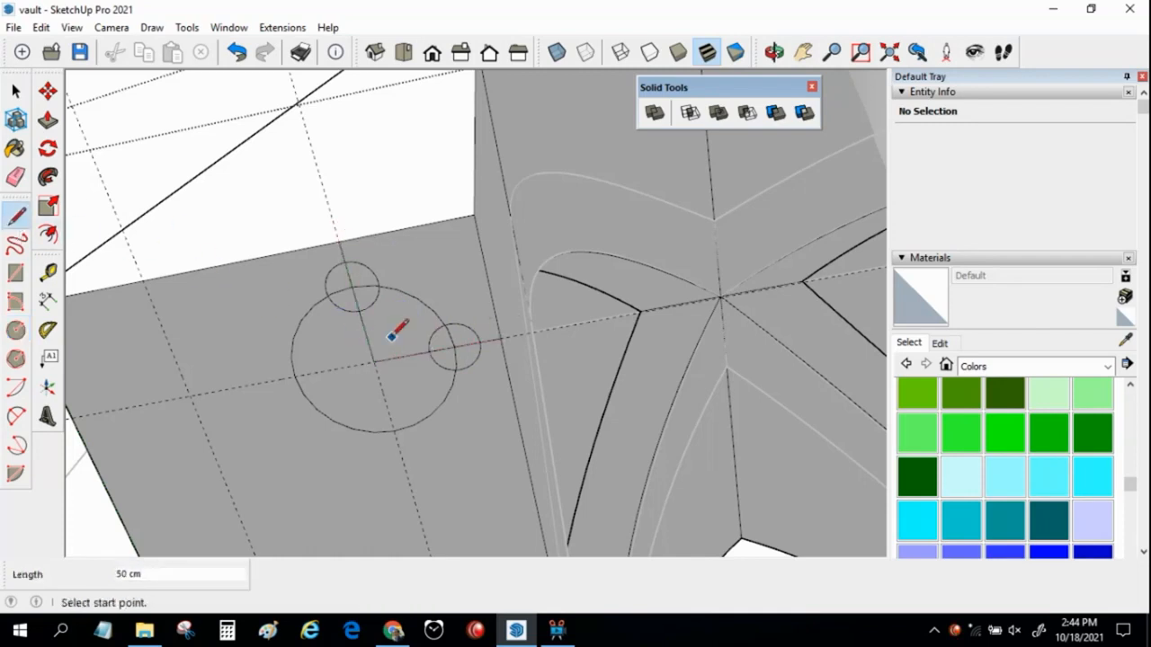
pyautogui.press('space')
pyautogui.scroll(-1, 353, 327)
pyautogui.keyDown('shift'); pyautogui.moveTo(352, 328); pyautogui.dragTo(438, 313, button='middle'); pyautogui.keyUp('shift')
pyautogui.moveTo(421, 277)
pyautogui.mouseDown()
pyautogui.moveTo(435, 303)
pyautogui.moveTo(468, 315)
pyautogui.mouseUp()
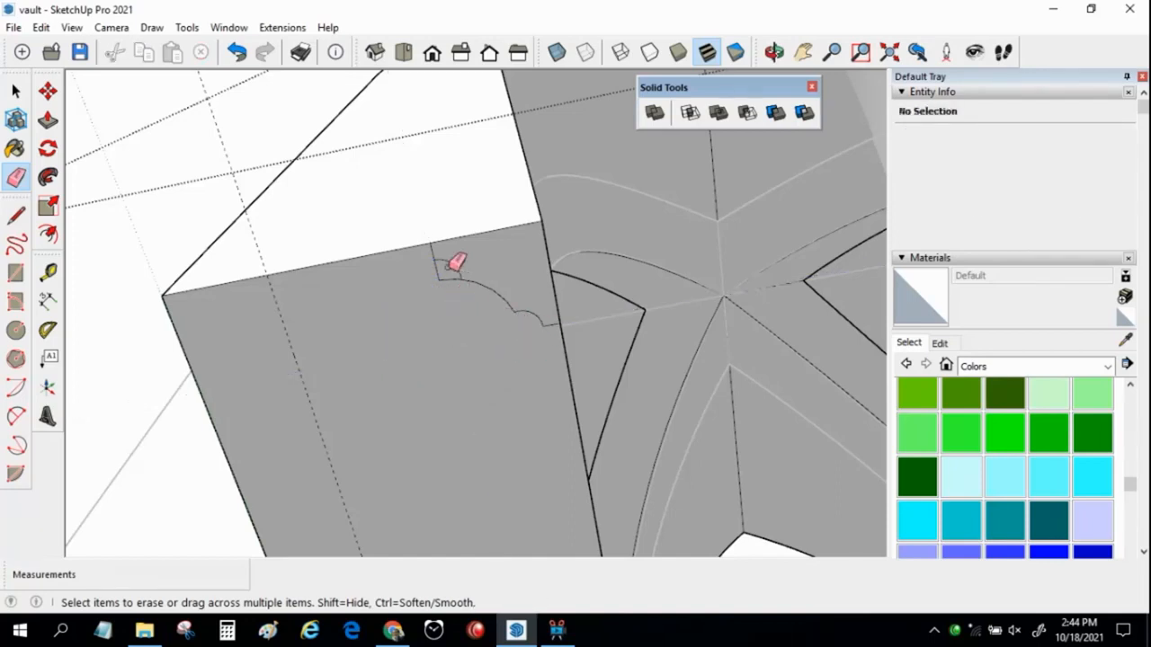
# Copy the scalloped corner profile 72 cm along the leg's front edge and start flipping the copy
pyautogui.press('space')
pyautogui.doubleClick(494, 268)
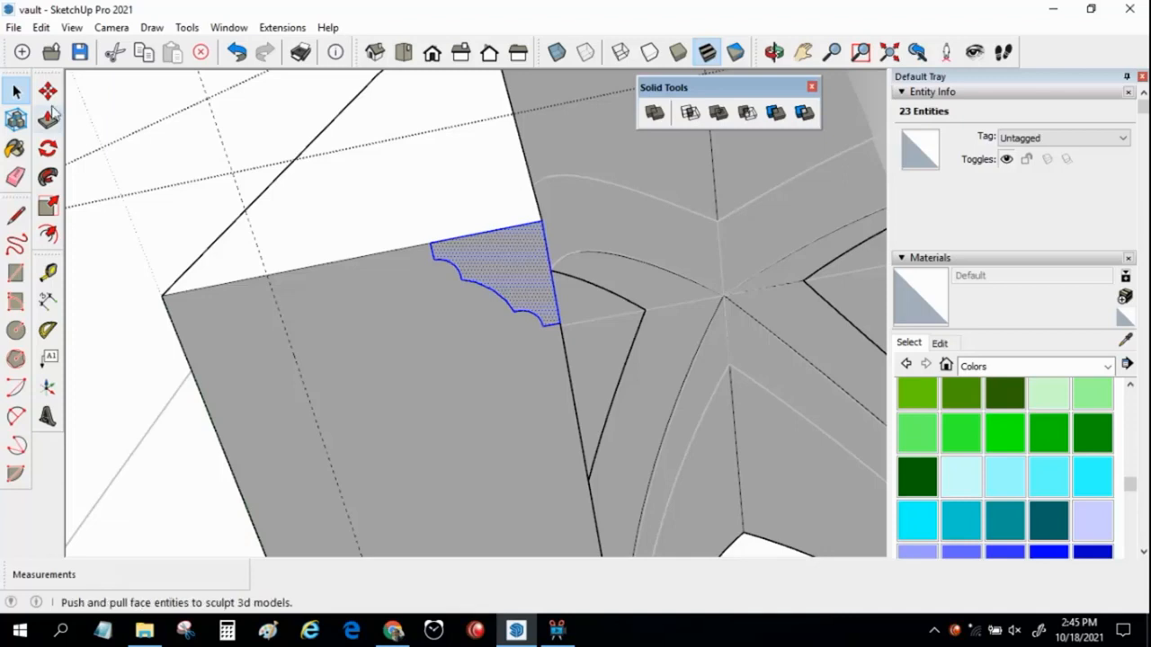
pyautogui.press('m')
pyautogui.click(541, 222)
pyautogui.press('ctrl')
pyautogui.rightClick(381, 291)
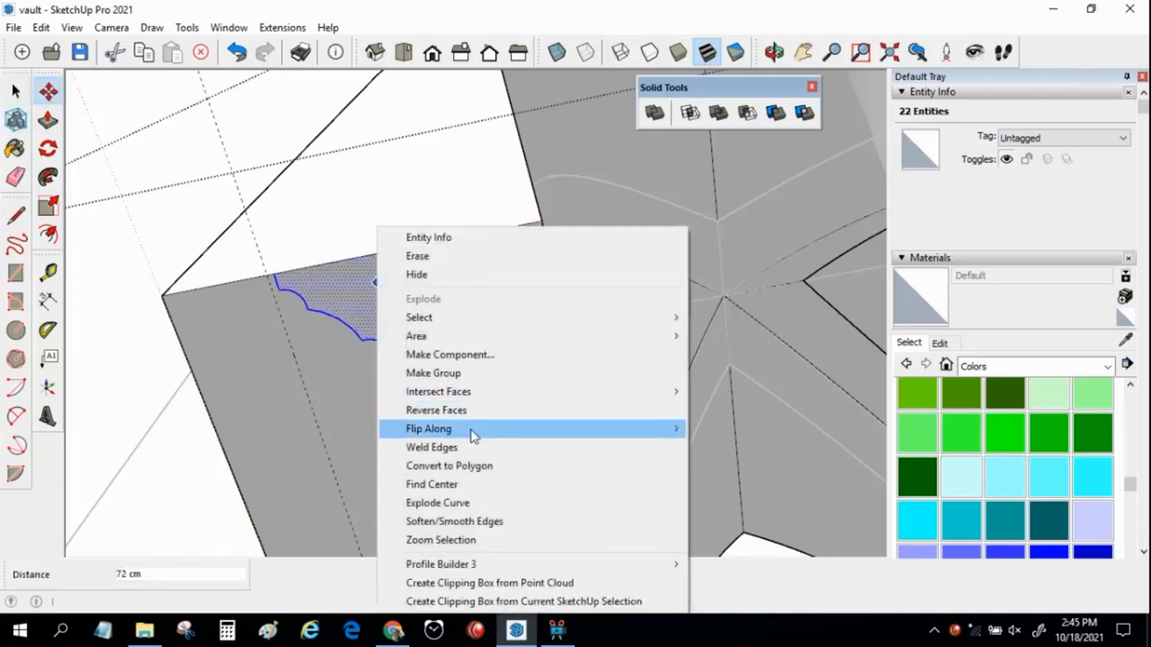
pyautogui.moveTo(677, 435)
pyautogui.press('Escape')
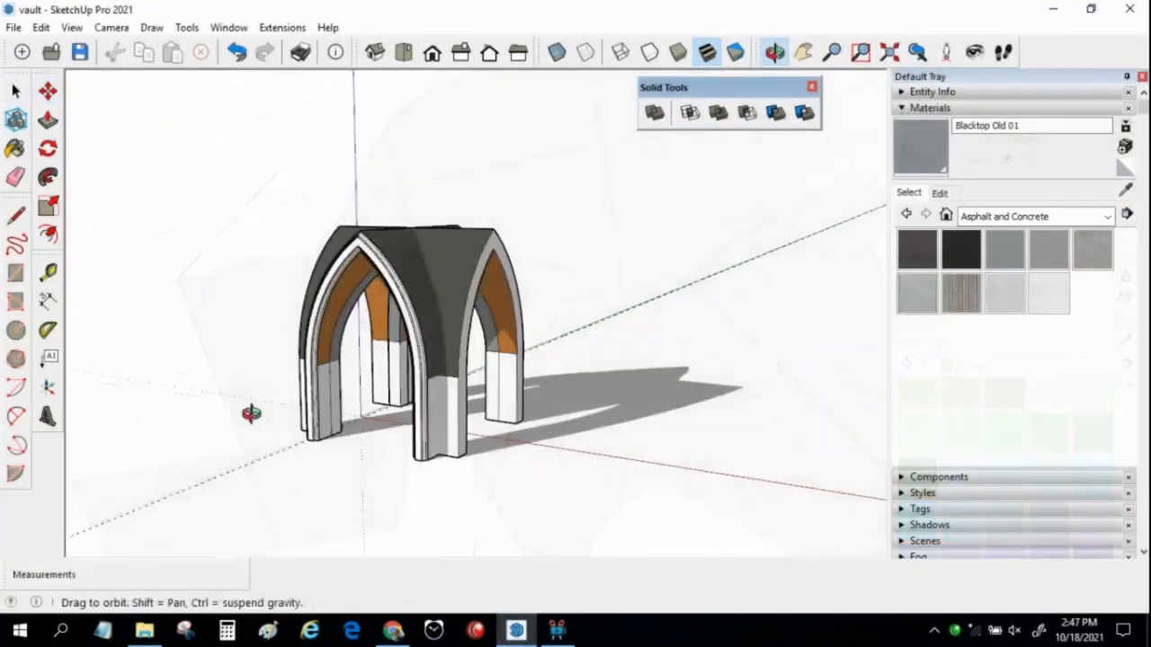
# Examine the finished vault with its materials from several sides
pyautogui.moveTo(249, 411); pyautogui.dragTo(436, 513, button='middle')
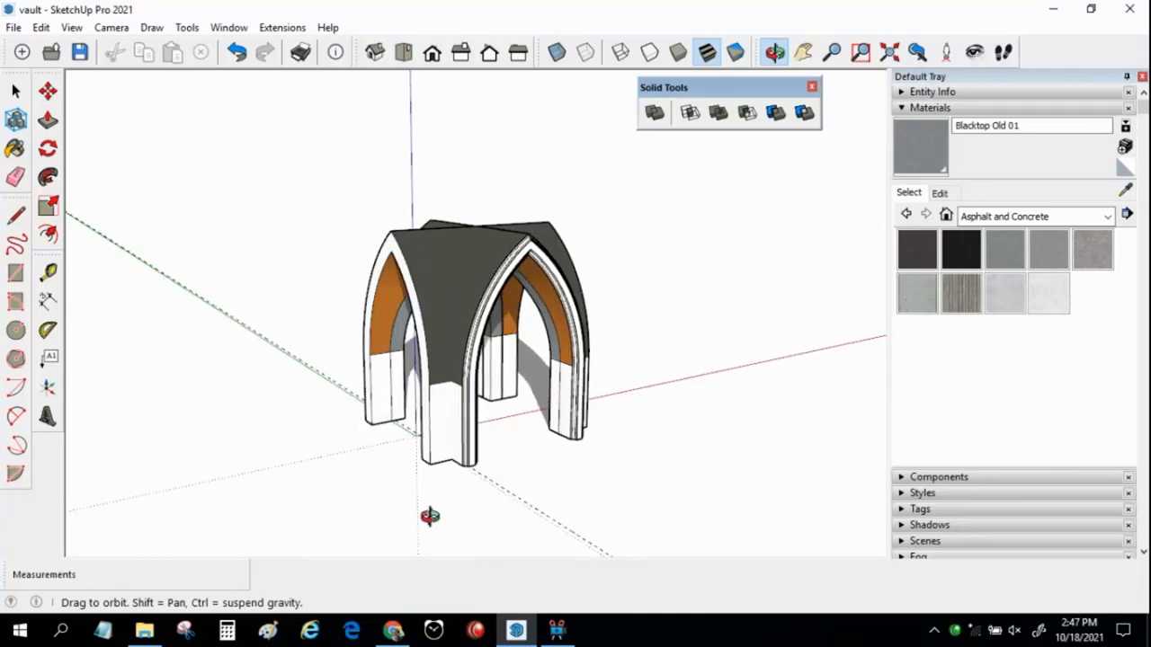
pyautogui.press('space')
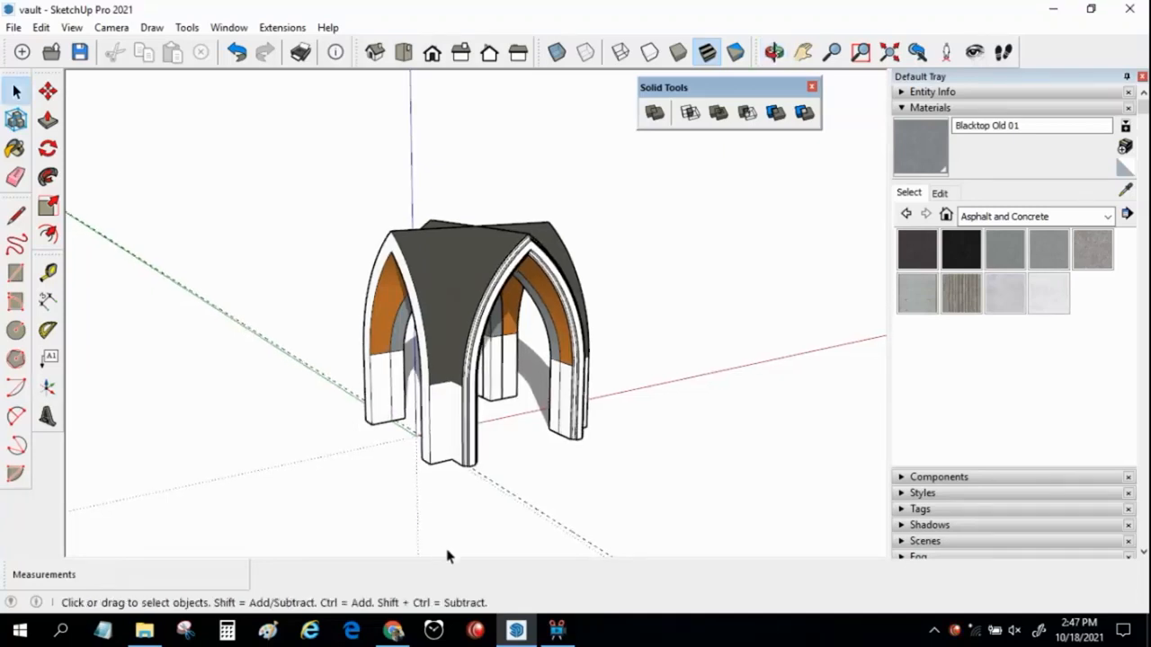